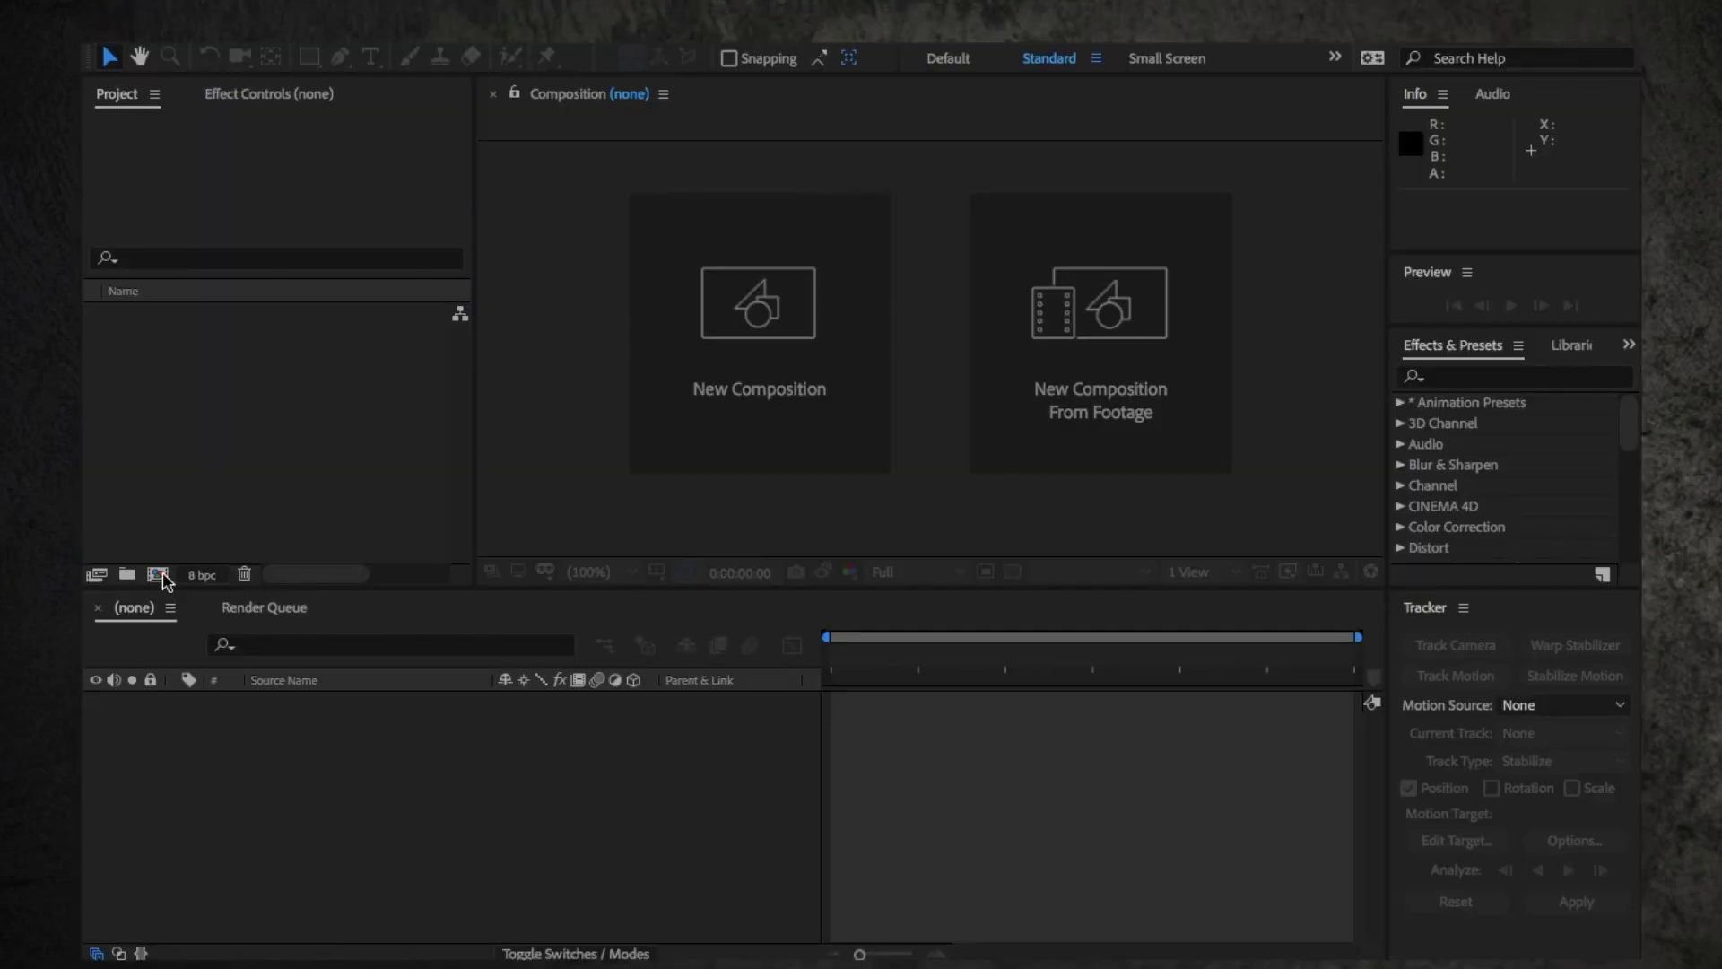
# - Create Comp 1 at 1920×1080, 25 fps, 0:00:10:00 duration with a white background
pyautogui.click(164, 579)
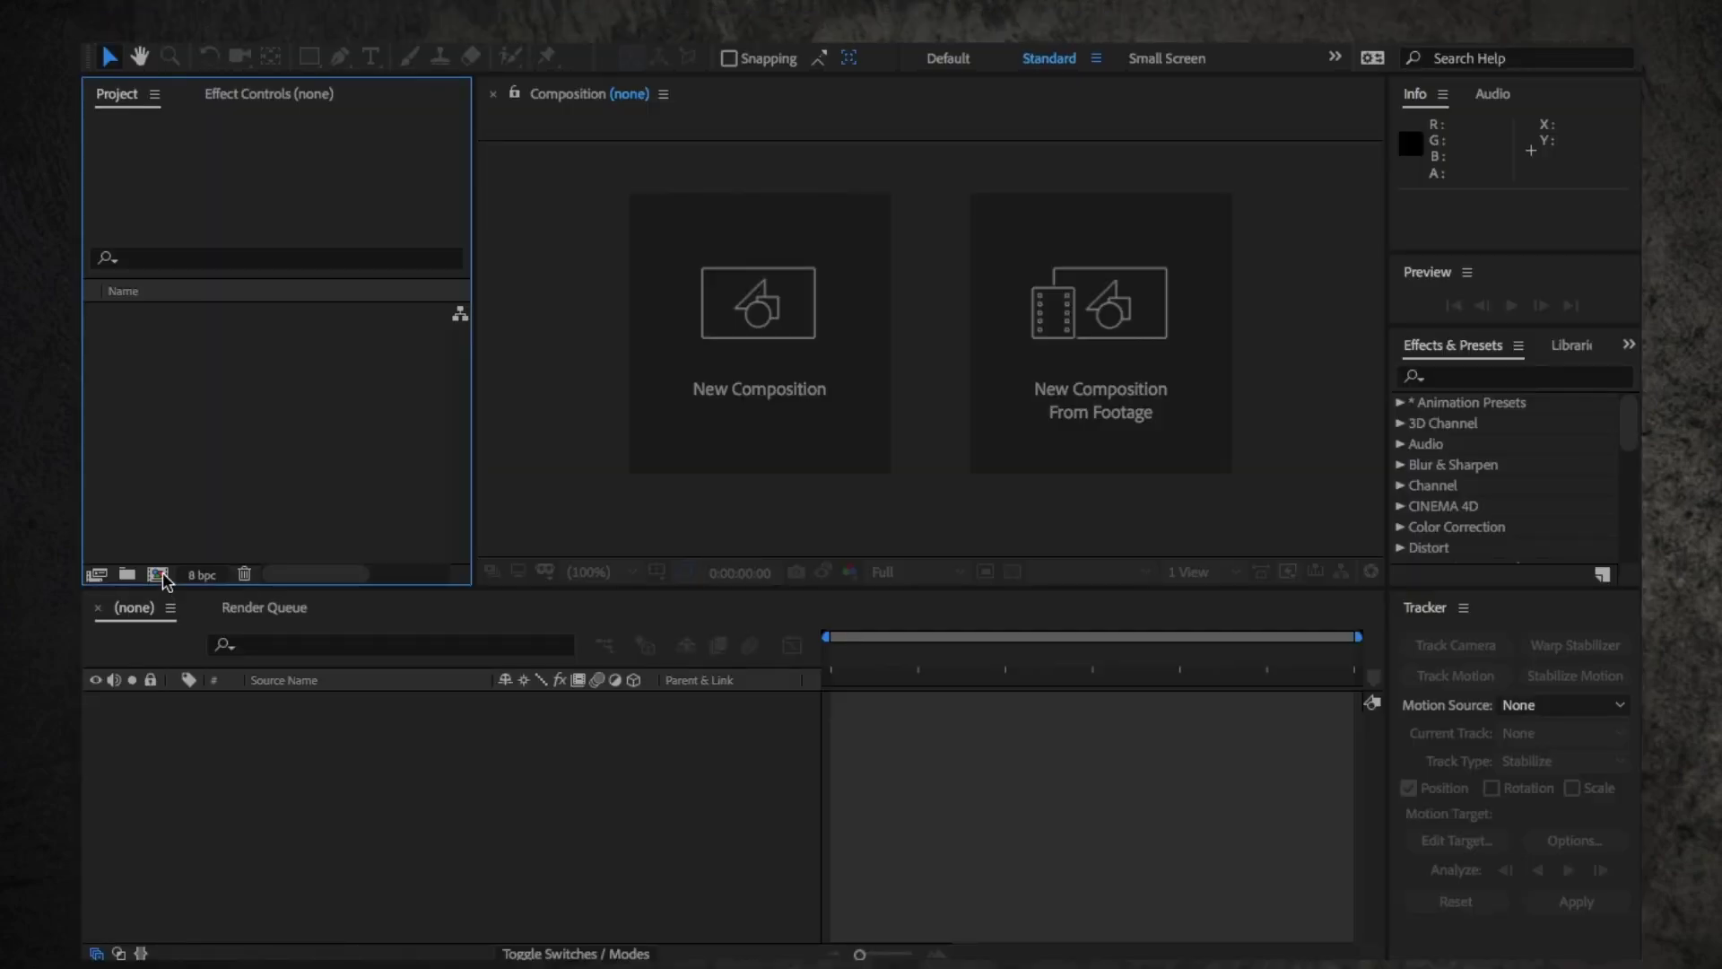
pyautogui.click(761, 334)
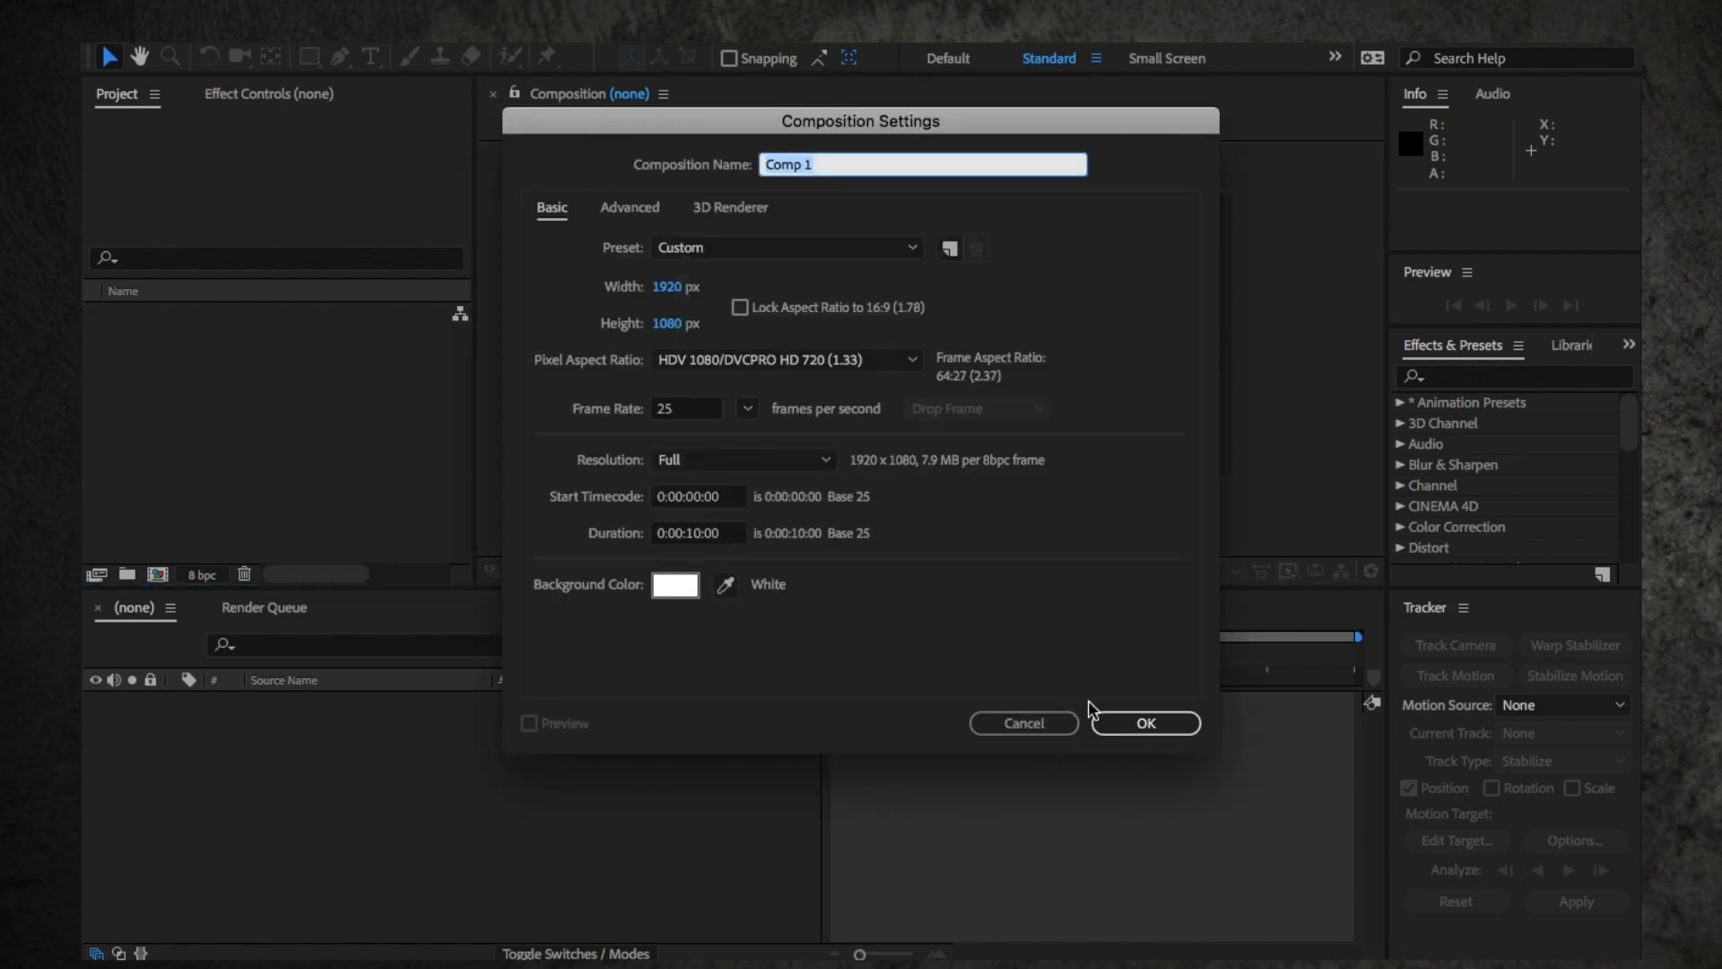
pyautogui.click(1100, 723)
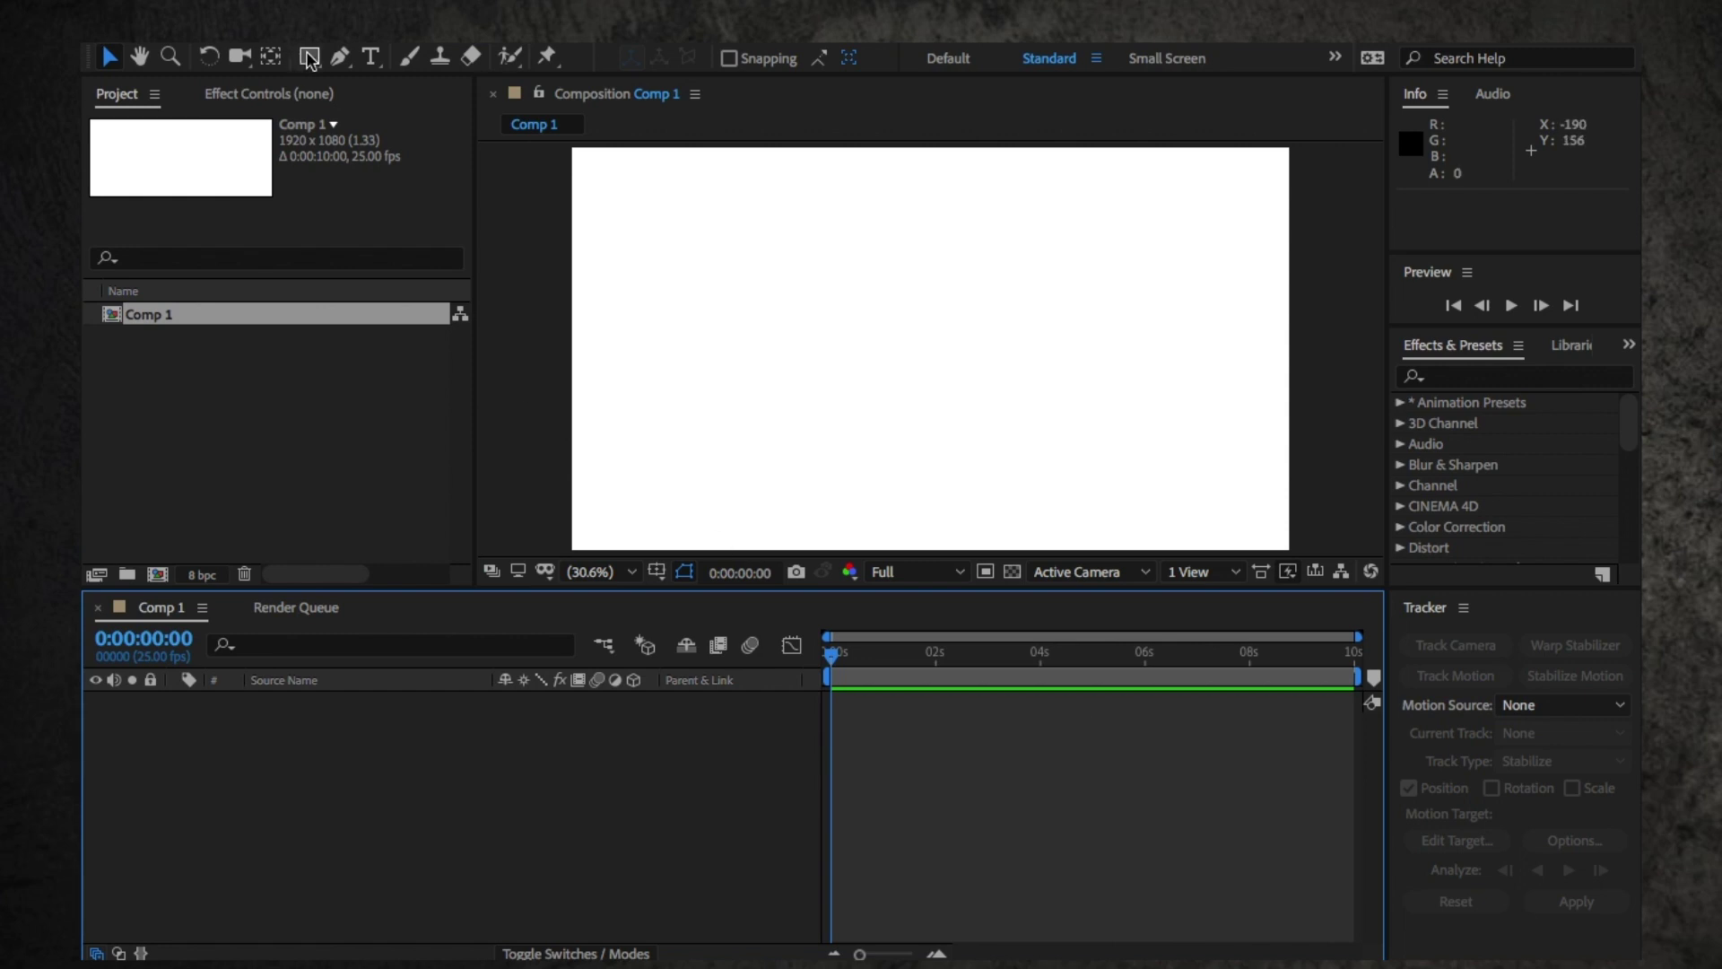
# - Set the Rectangle tool to a bright red fill with a 0 px stroke
pyautogui.moveTo(313, 65)
pyautogui.mouseDown()
pyautogui.moveTo(400, 108)
pyautogui.moveTo(373, 107)
pyautogui.mouseUp()
pyautogui.click(731, 57)
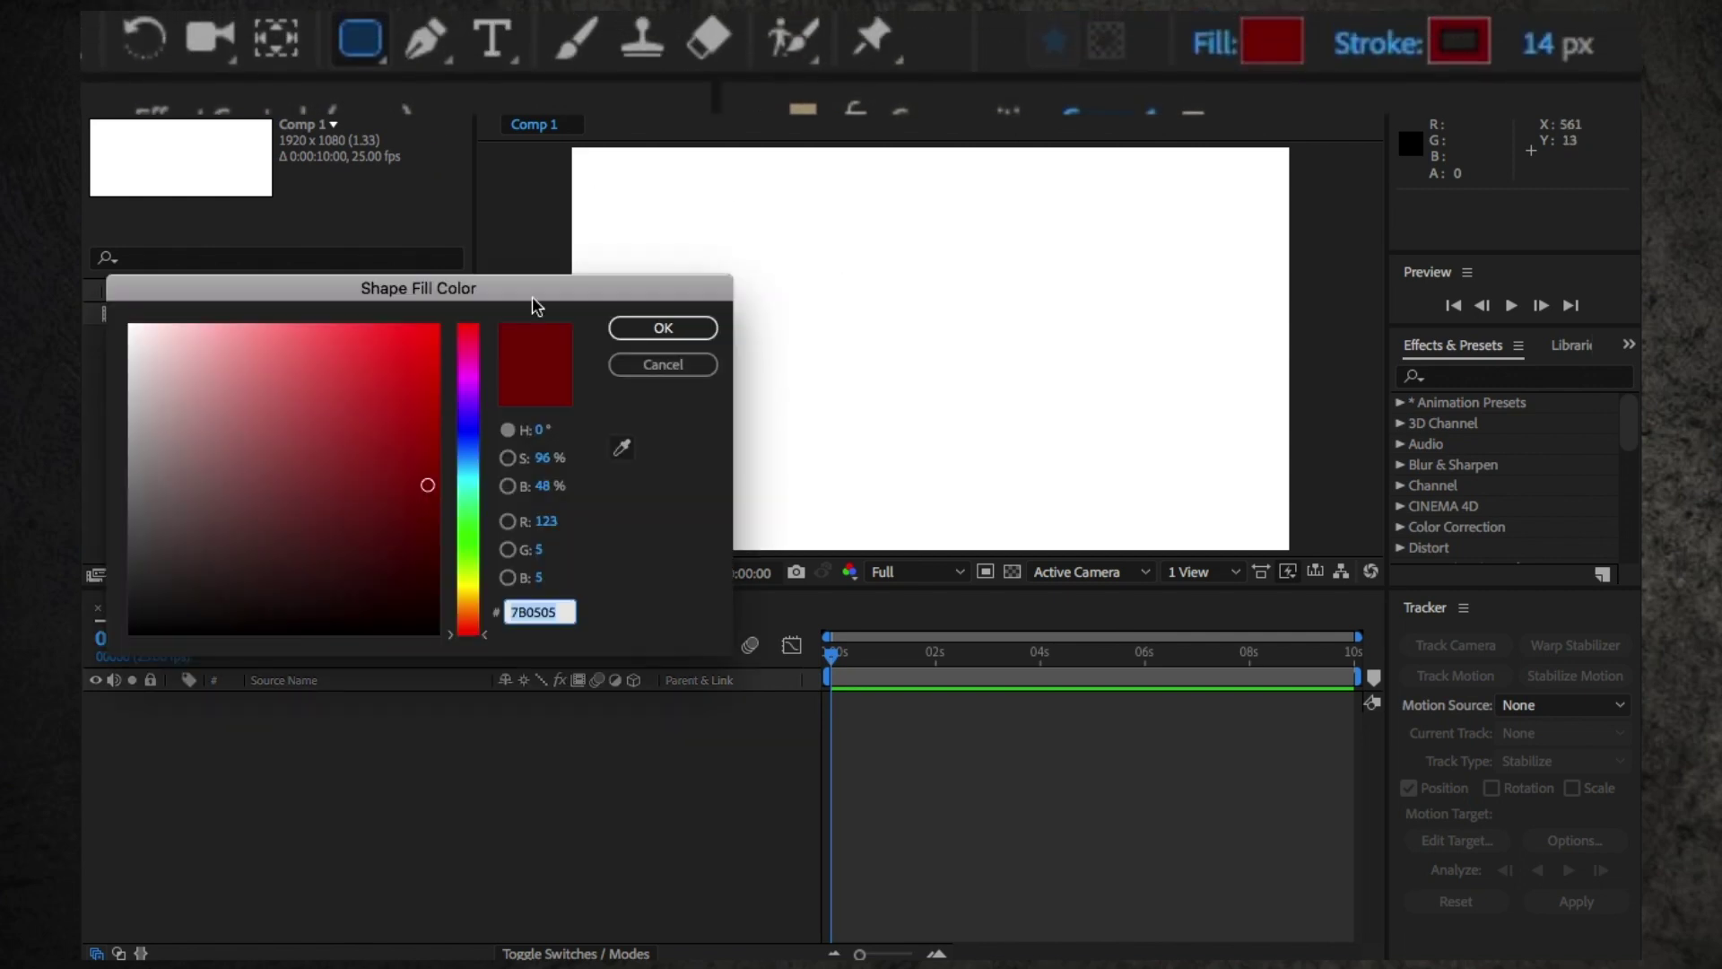
pyautogui.click(368, 405)
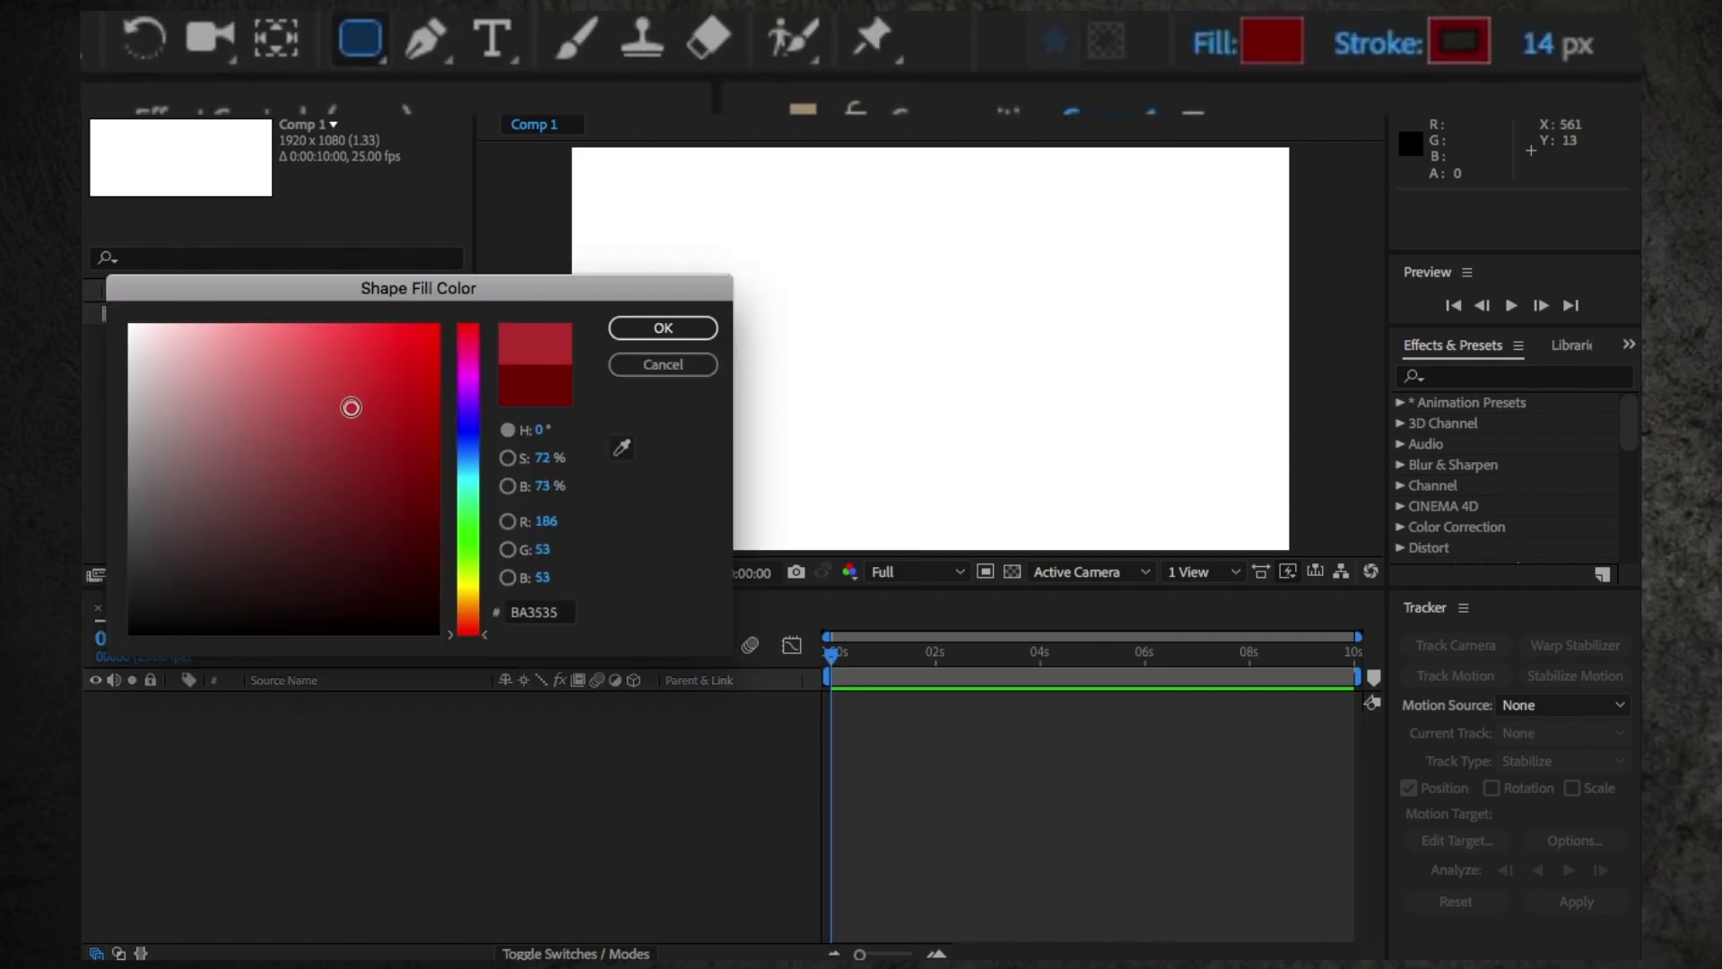
pyautogui.click(696, 328)
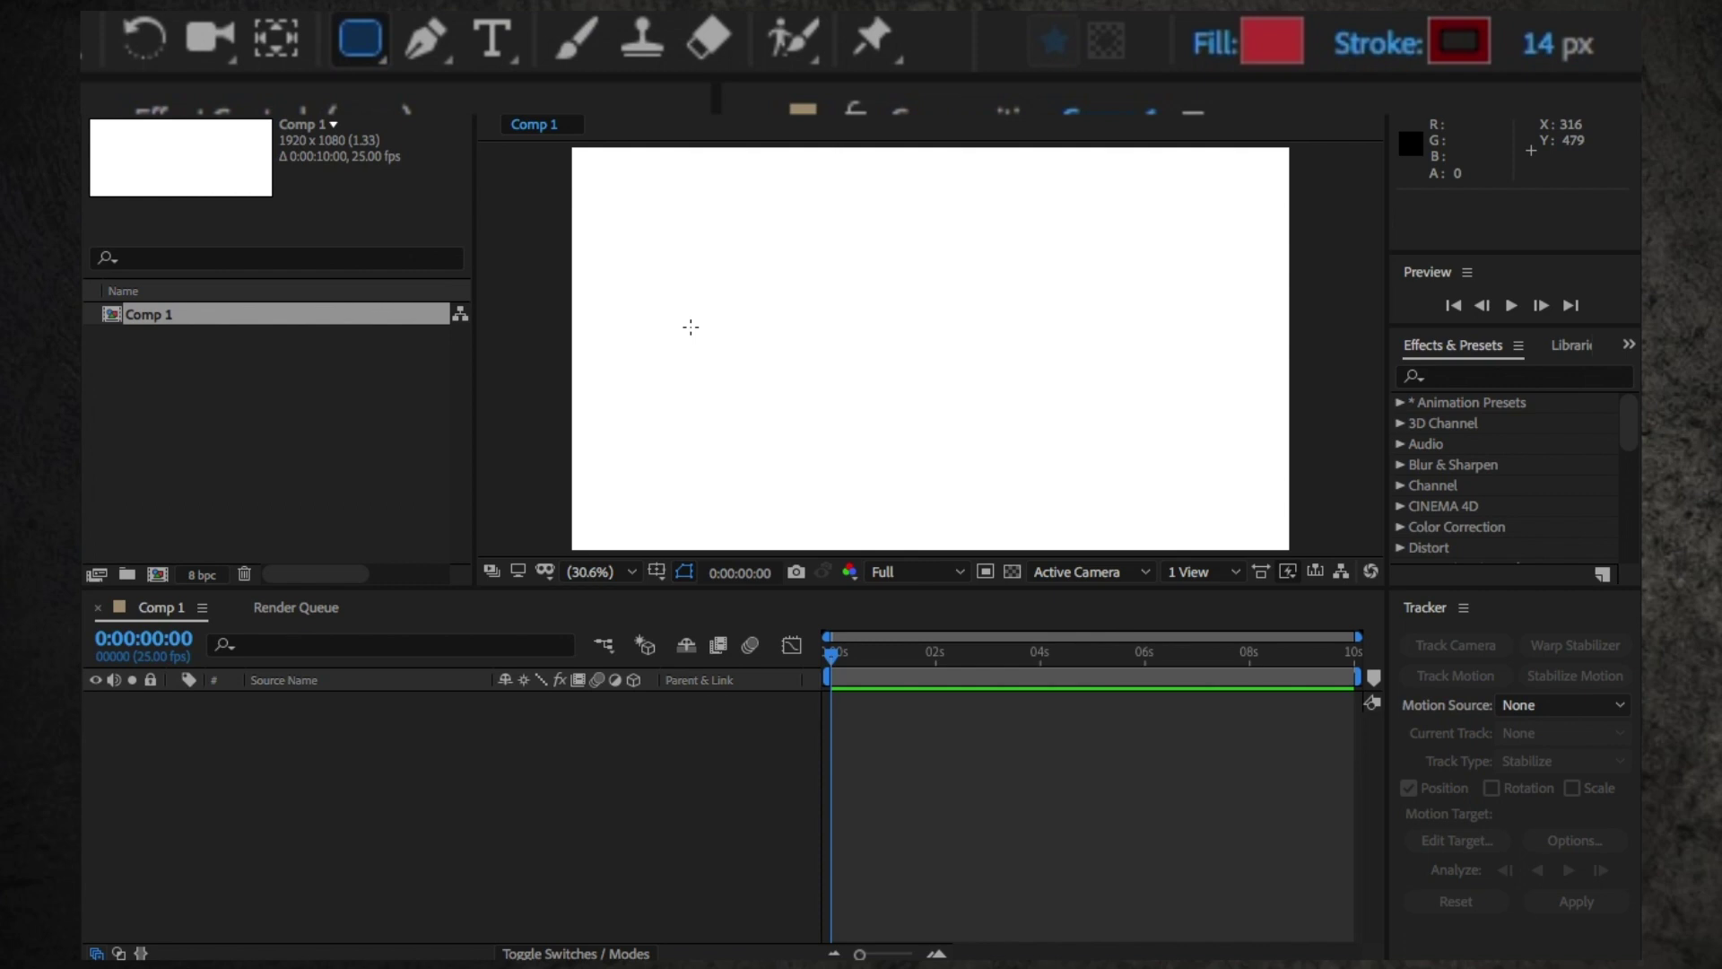
pyautogui.click(1478, 56)
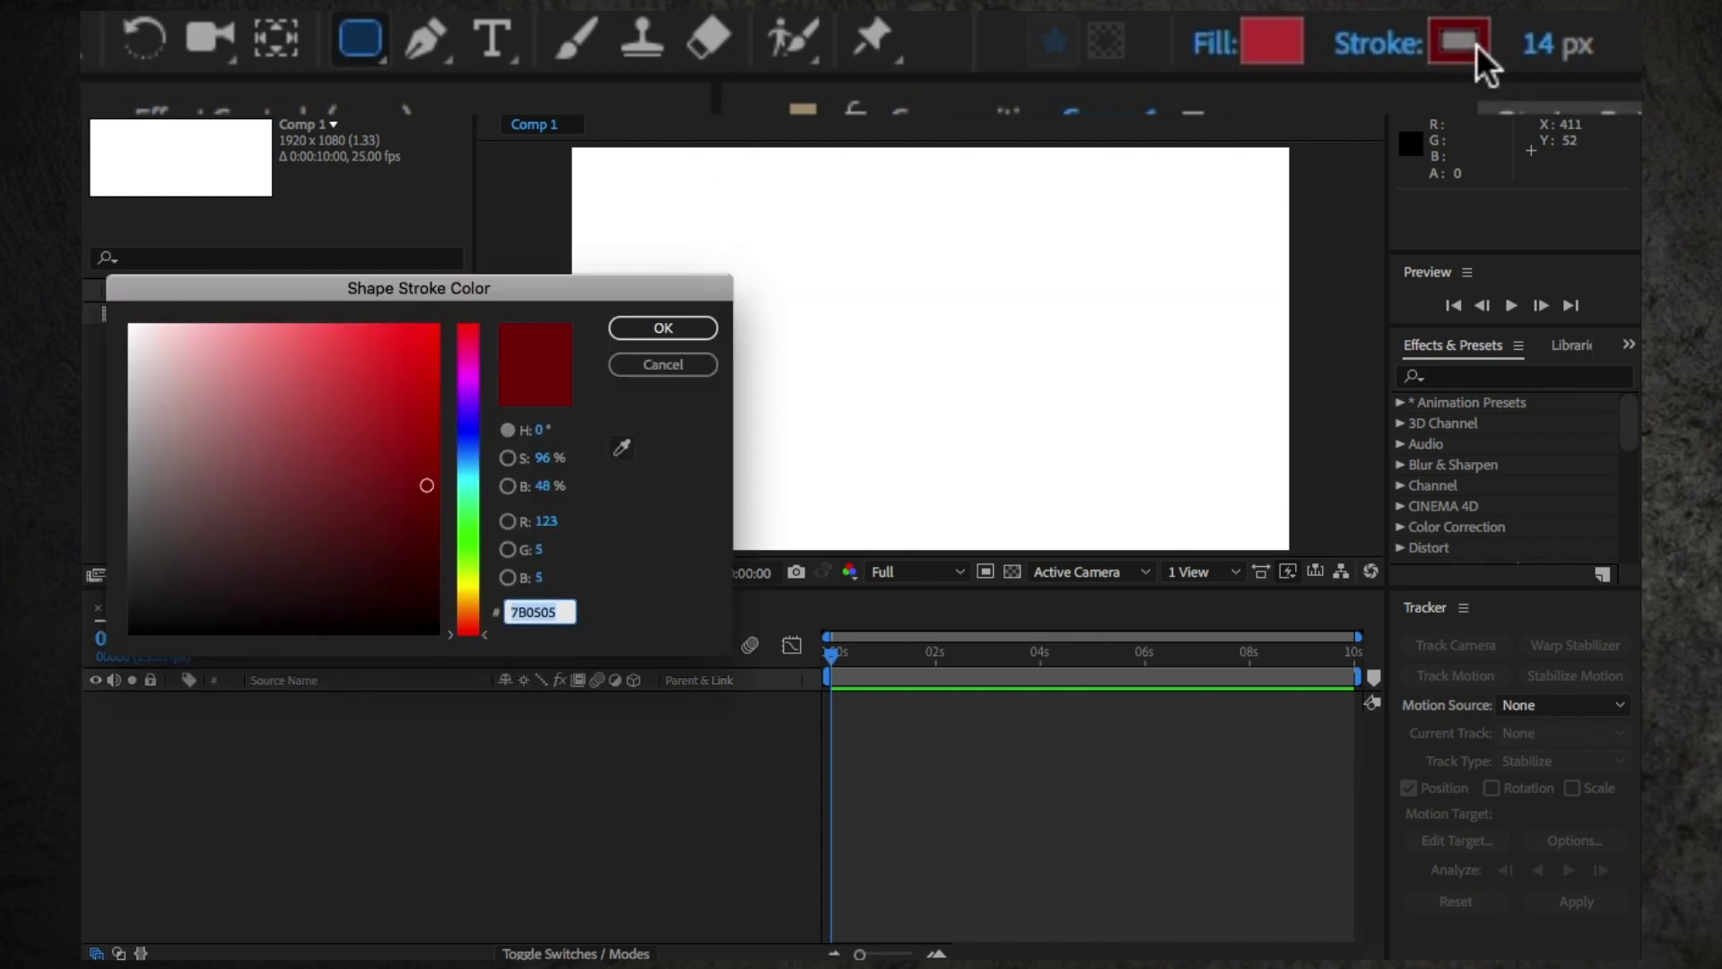
pyautogui.click(702, 363)
pyautogui.moveTo(1561, 53); pyautogui.dragTo(414, 122)
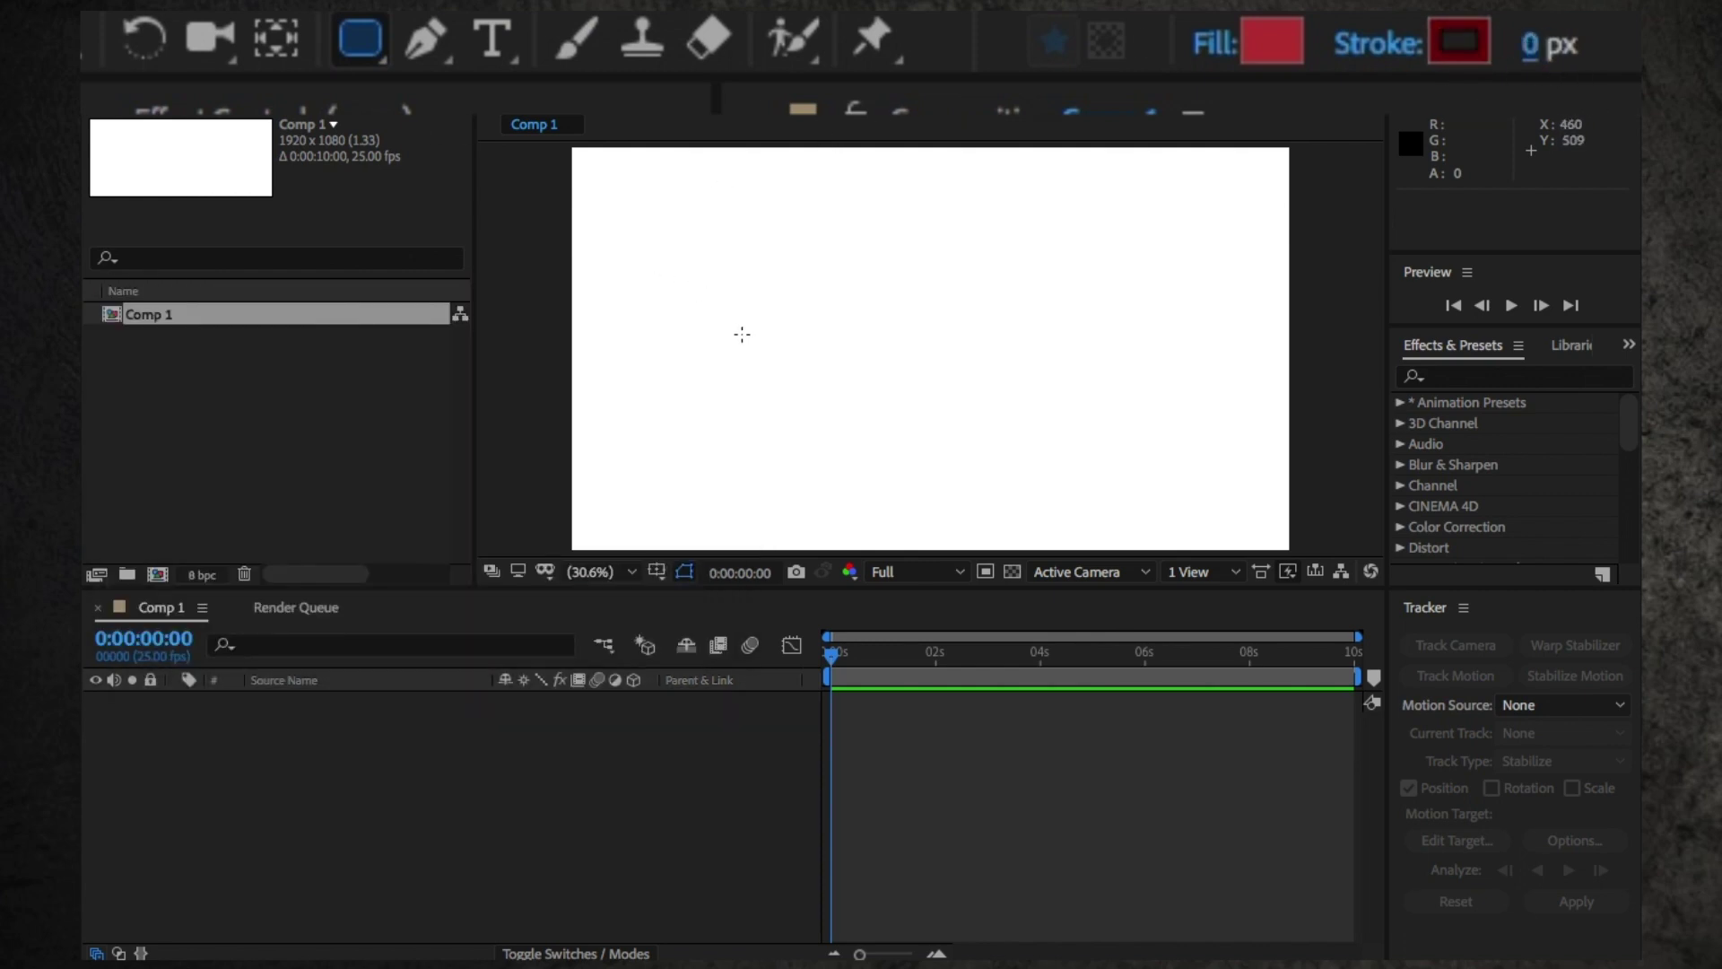
# - Draw the red bubble rectangle and a pointer triangle beneath it
pyautogui.moveTo(729, 256)
pyautogui.mouseDown()
pyautogui.moveTo(769, 296)
pyautogui.moveTo(970, 370)
pyautogui.moveTo(951, 359)
pyautogui.mouseUp()
pyautogui.hotkey('ctrl', 'z')
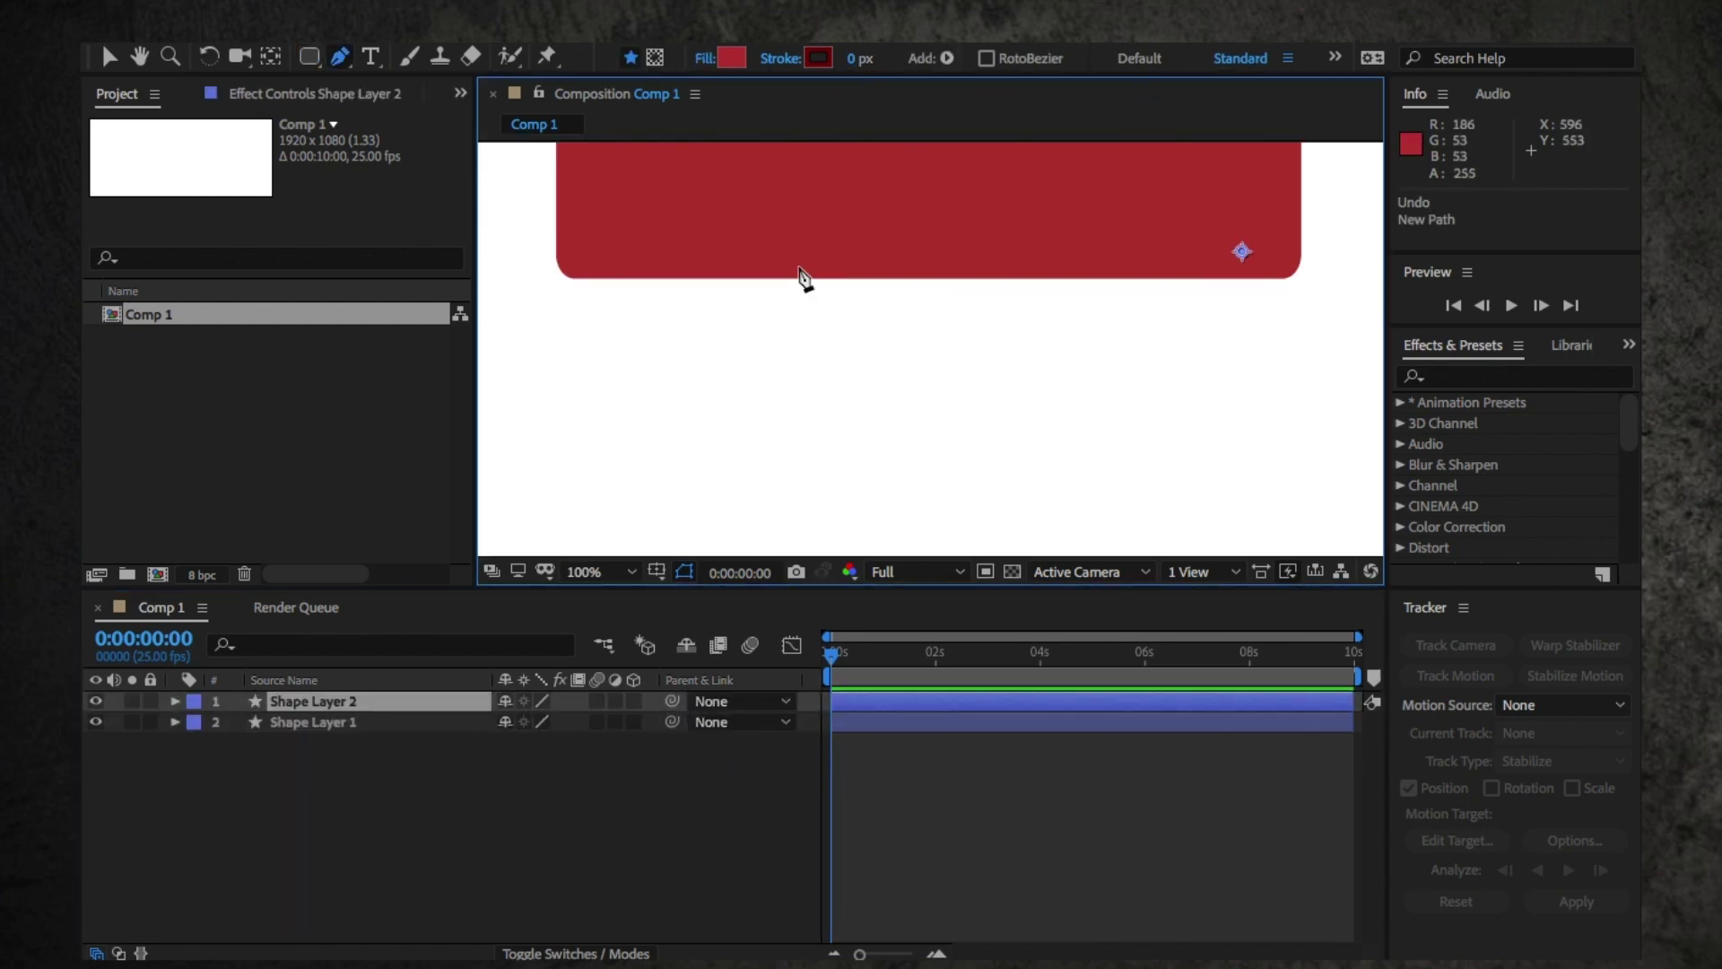
pyautogui.click(775, 261)
pyautogui.click(907, 373)
pyautogui.click(989, 262)
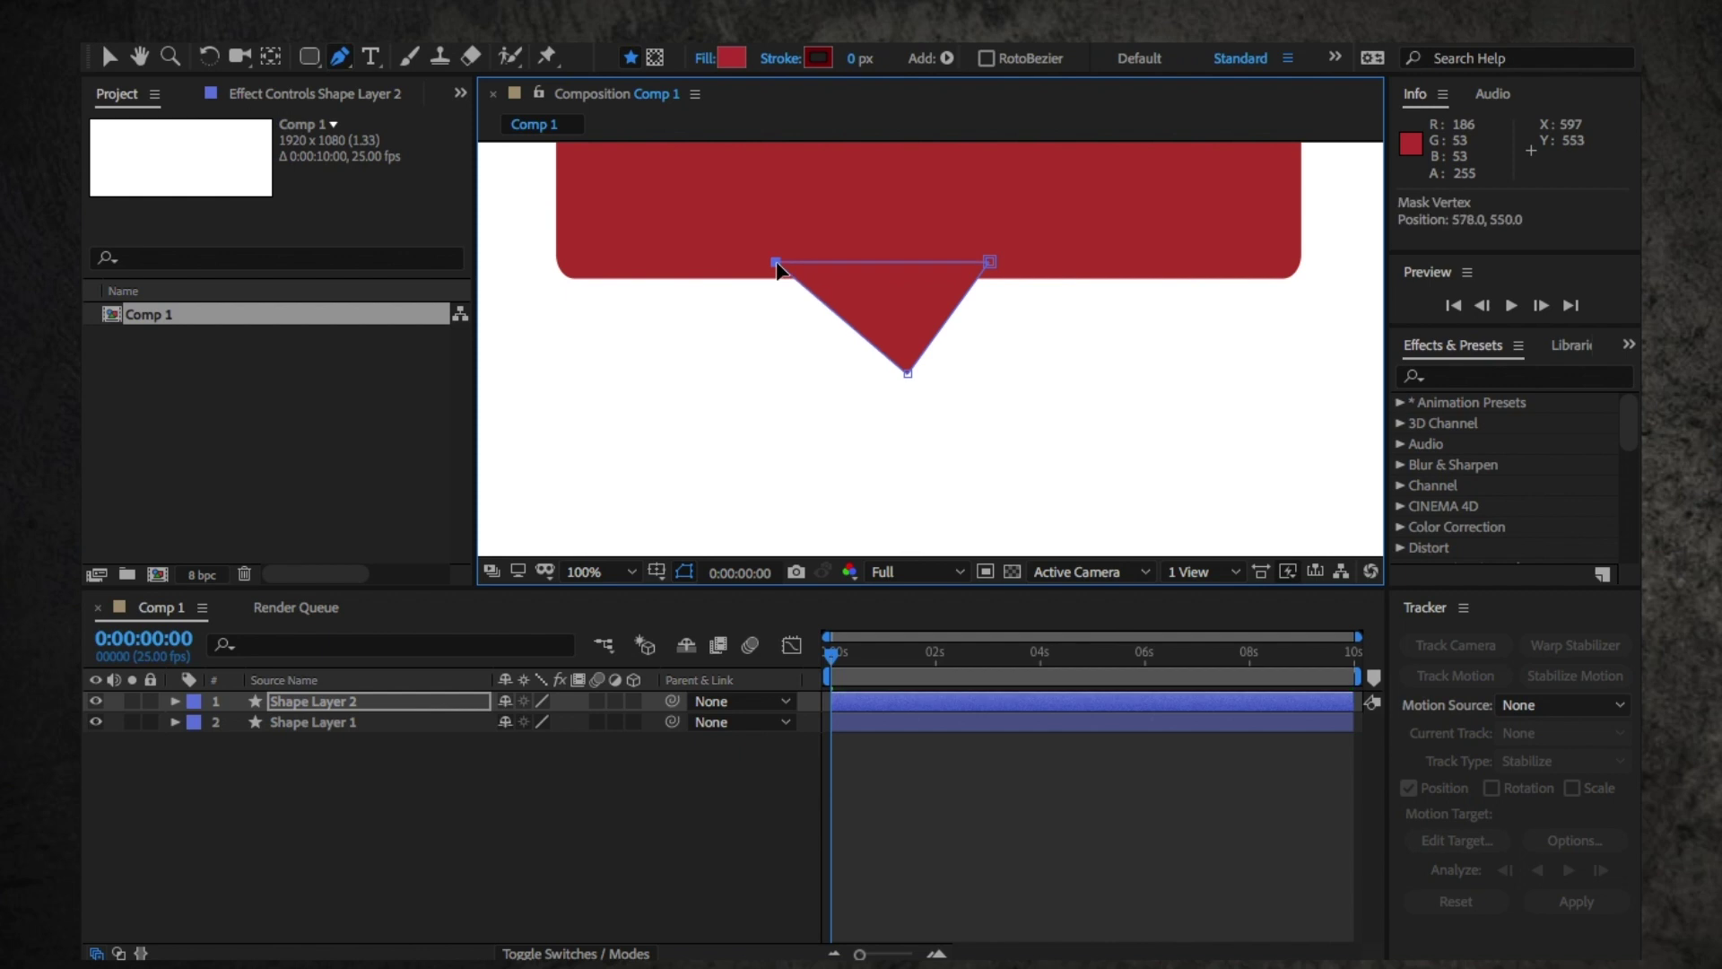
# - Rename the layers Point and BG, and add the heart PNG to the composition
pyautogui.click(309, 700)
pyautogui.press('Return')
pyautogui.write('Point')
pyautogui.click(361, 724)
pyautogui.press('Return')
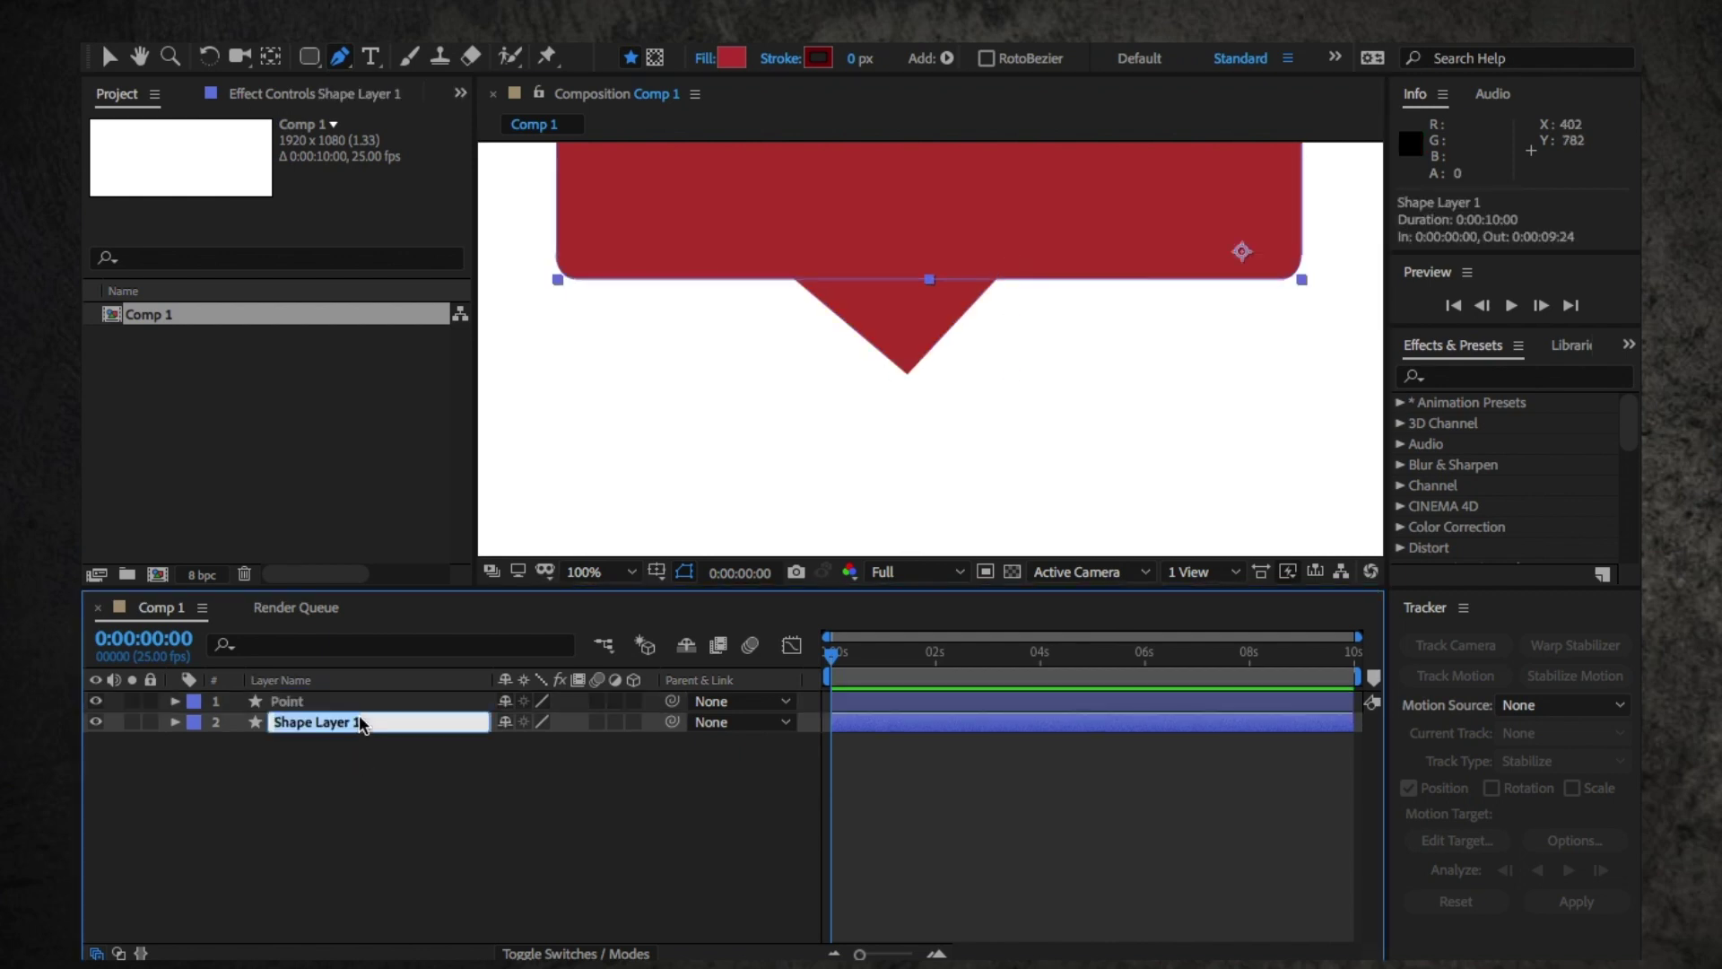
pyautogui.write('BG')
pyautogui.press('Return')
pyautogui.scroll(-2, 950, 412)
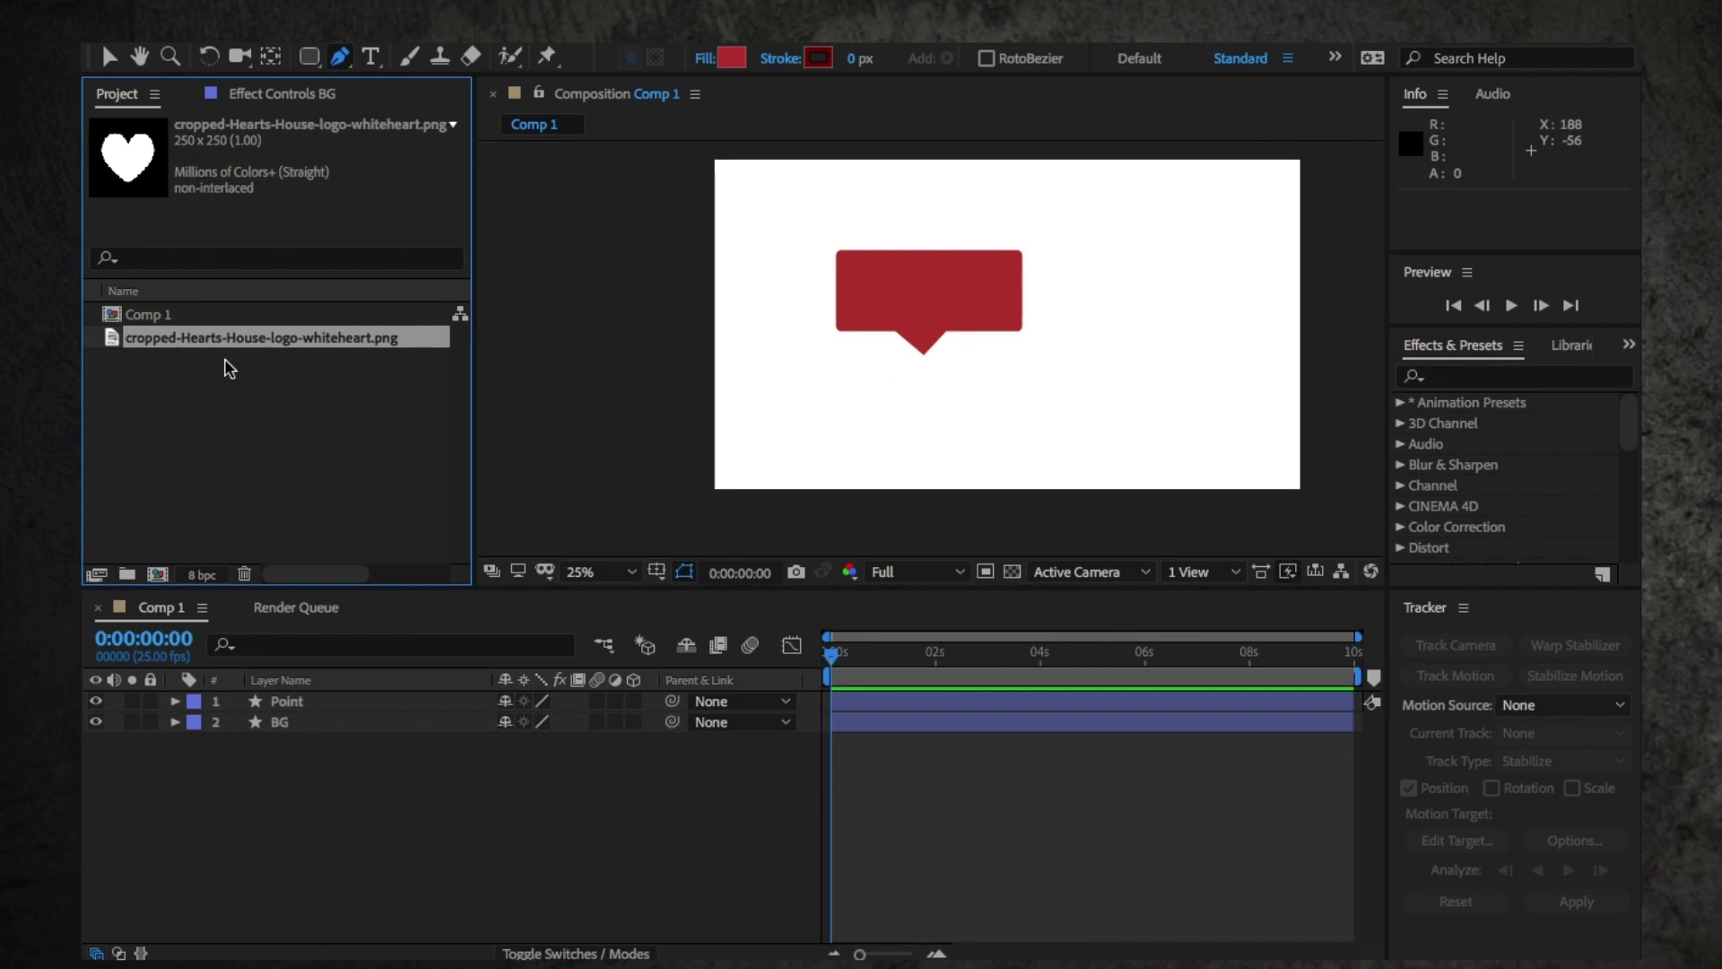
pyautogui.moveTo(231, 365); pyautogui.dragTo(339, 703)
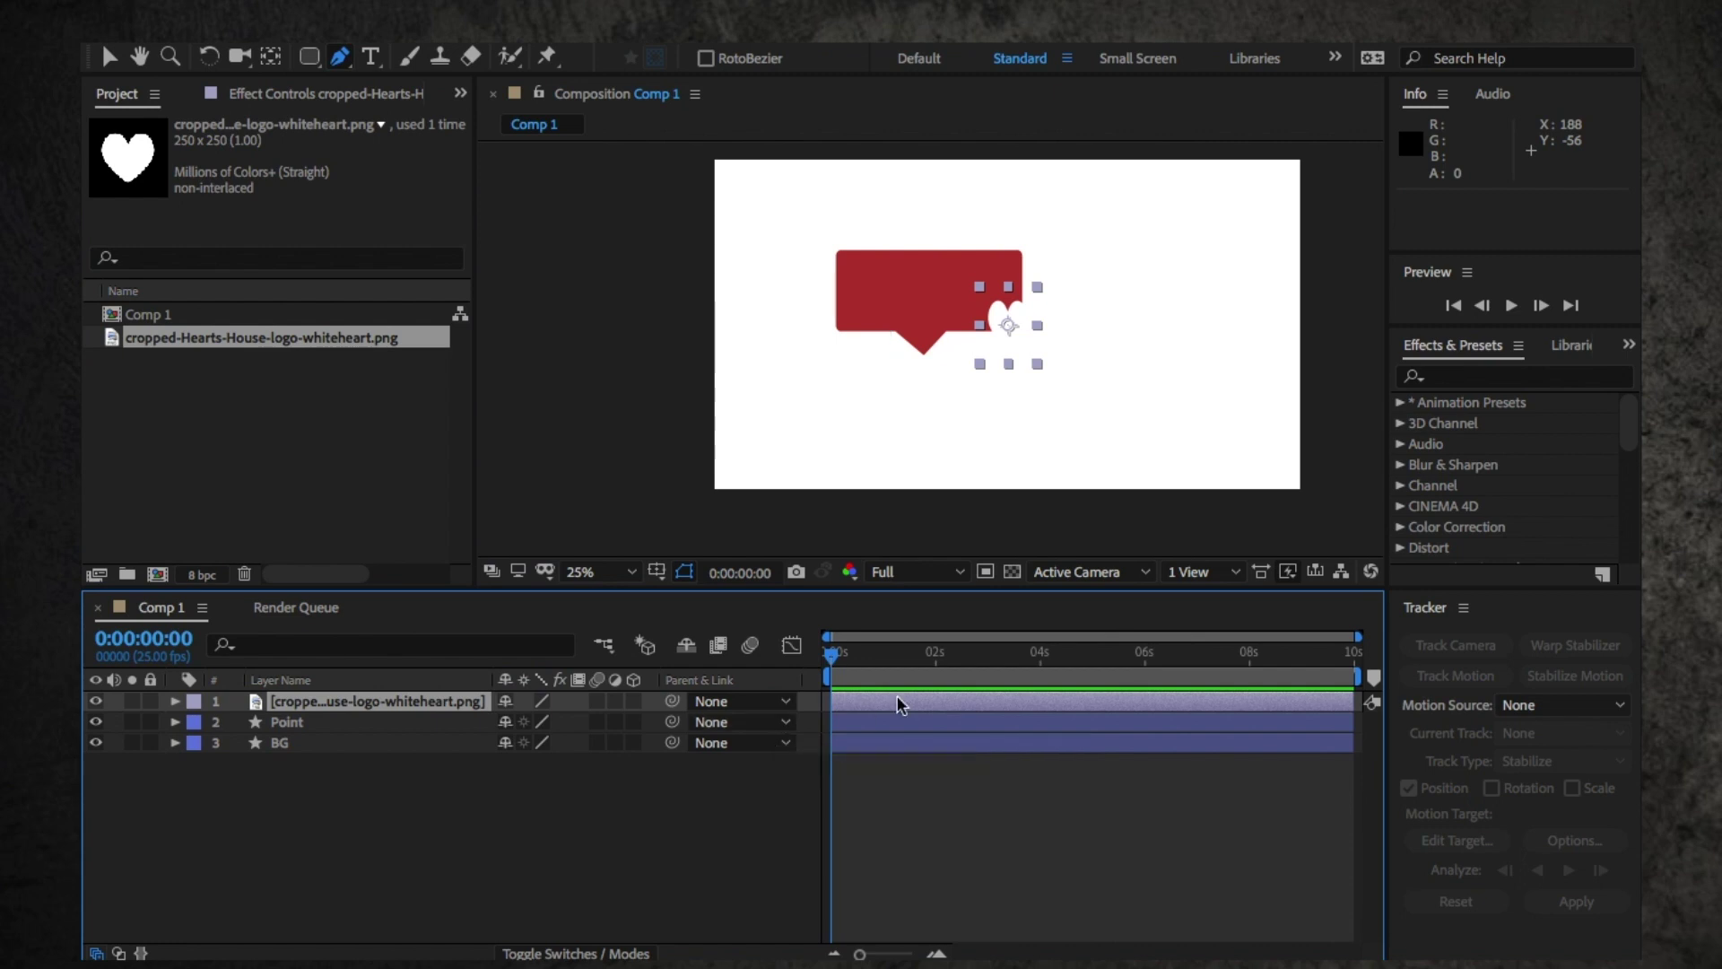
# - Move the white heart onto the bubble's left side and fit the composition in the viewer
pyautogui.click(111, 52)
pyautogui.moveTo(1024, 331)
pyautogui.mouseDown()
pyautogui.moveTo(885, 298)
pyautogui.moveTo(1024, 316)
pyautogui.mouseUp()
pyautogui.keyDown('shift'); pyautogui.click(370, 744); pyautogui.keyUp('shift')
pyautogui.click(592, 571)
pyautogui.click(654, 169)
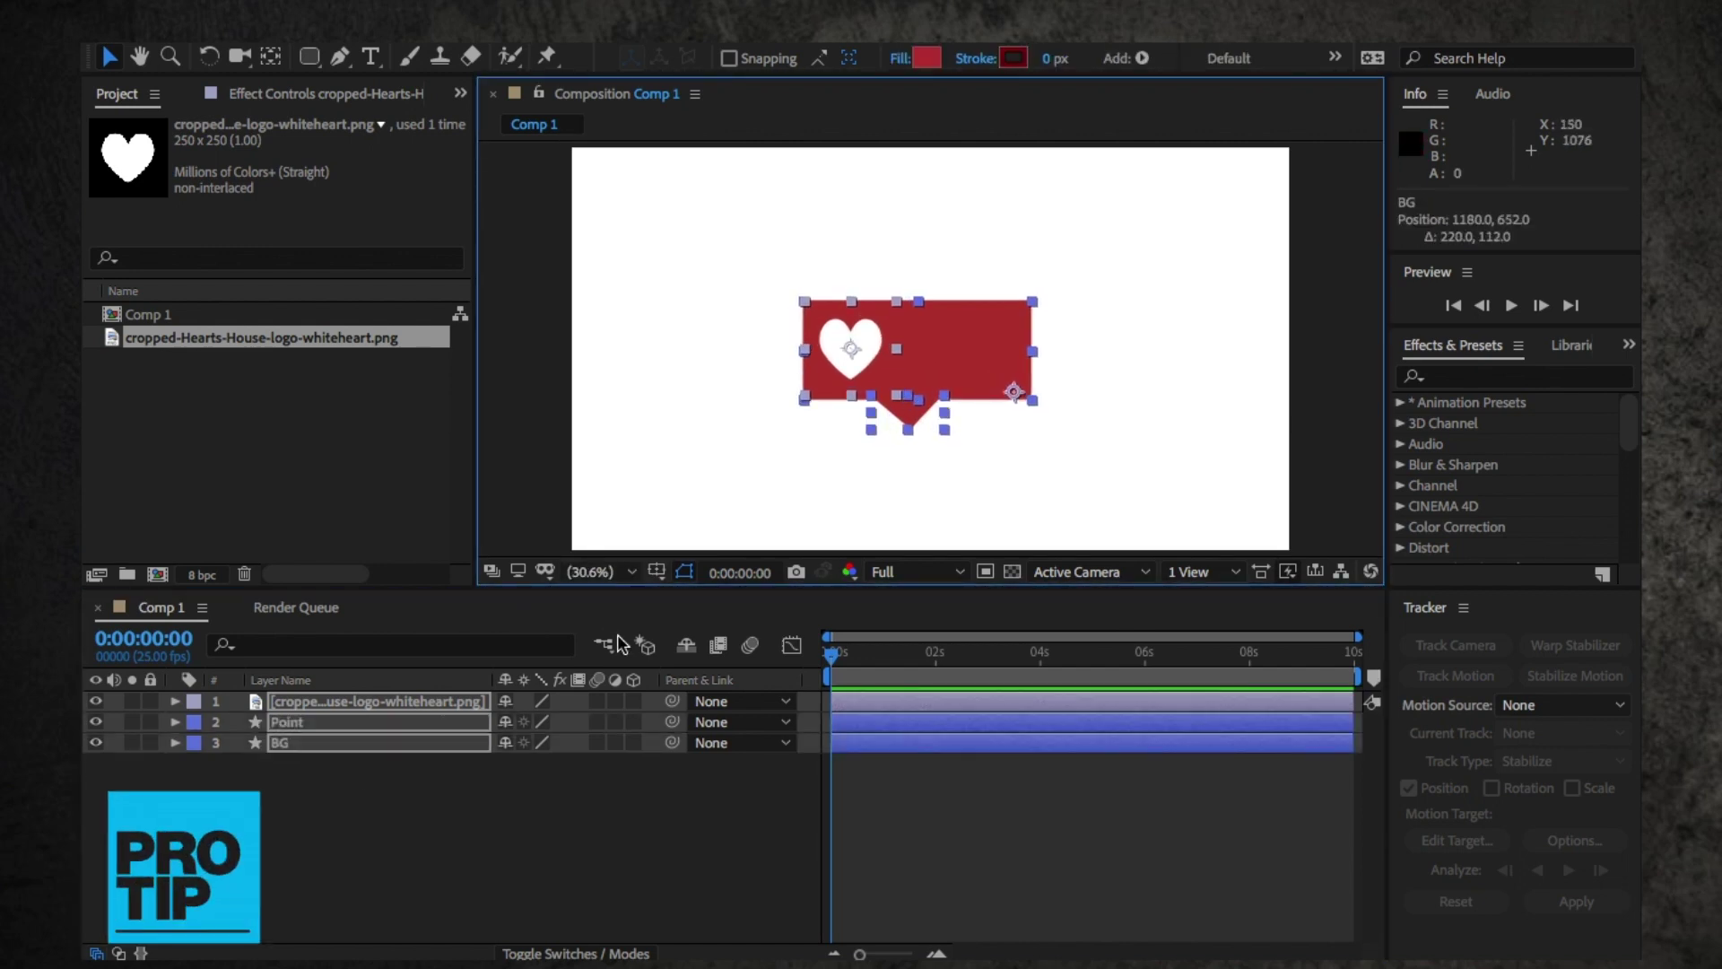
pyautogui.click(623, 846)
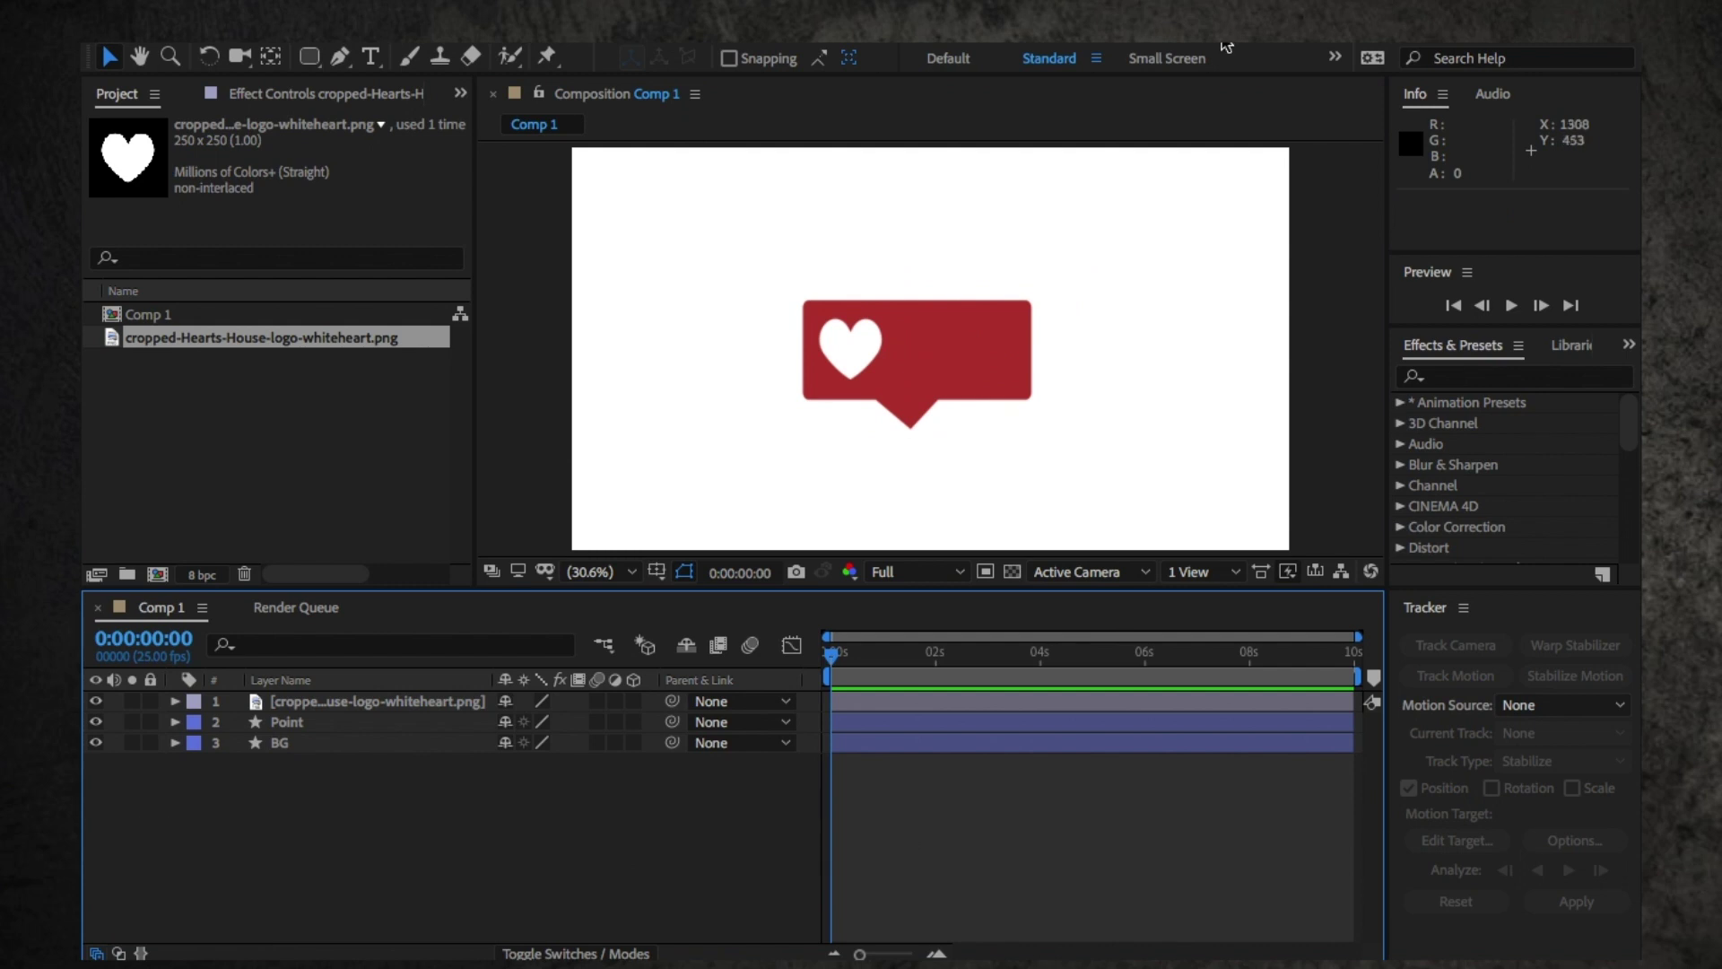
# - Add a white text layer reading "1" inside the bubble
pyautogui.hotkey('ctrl', 't')
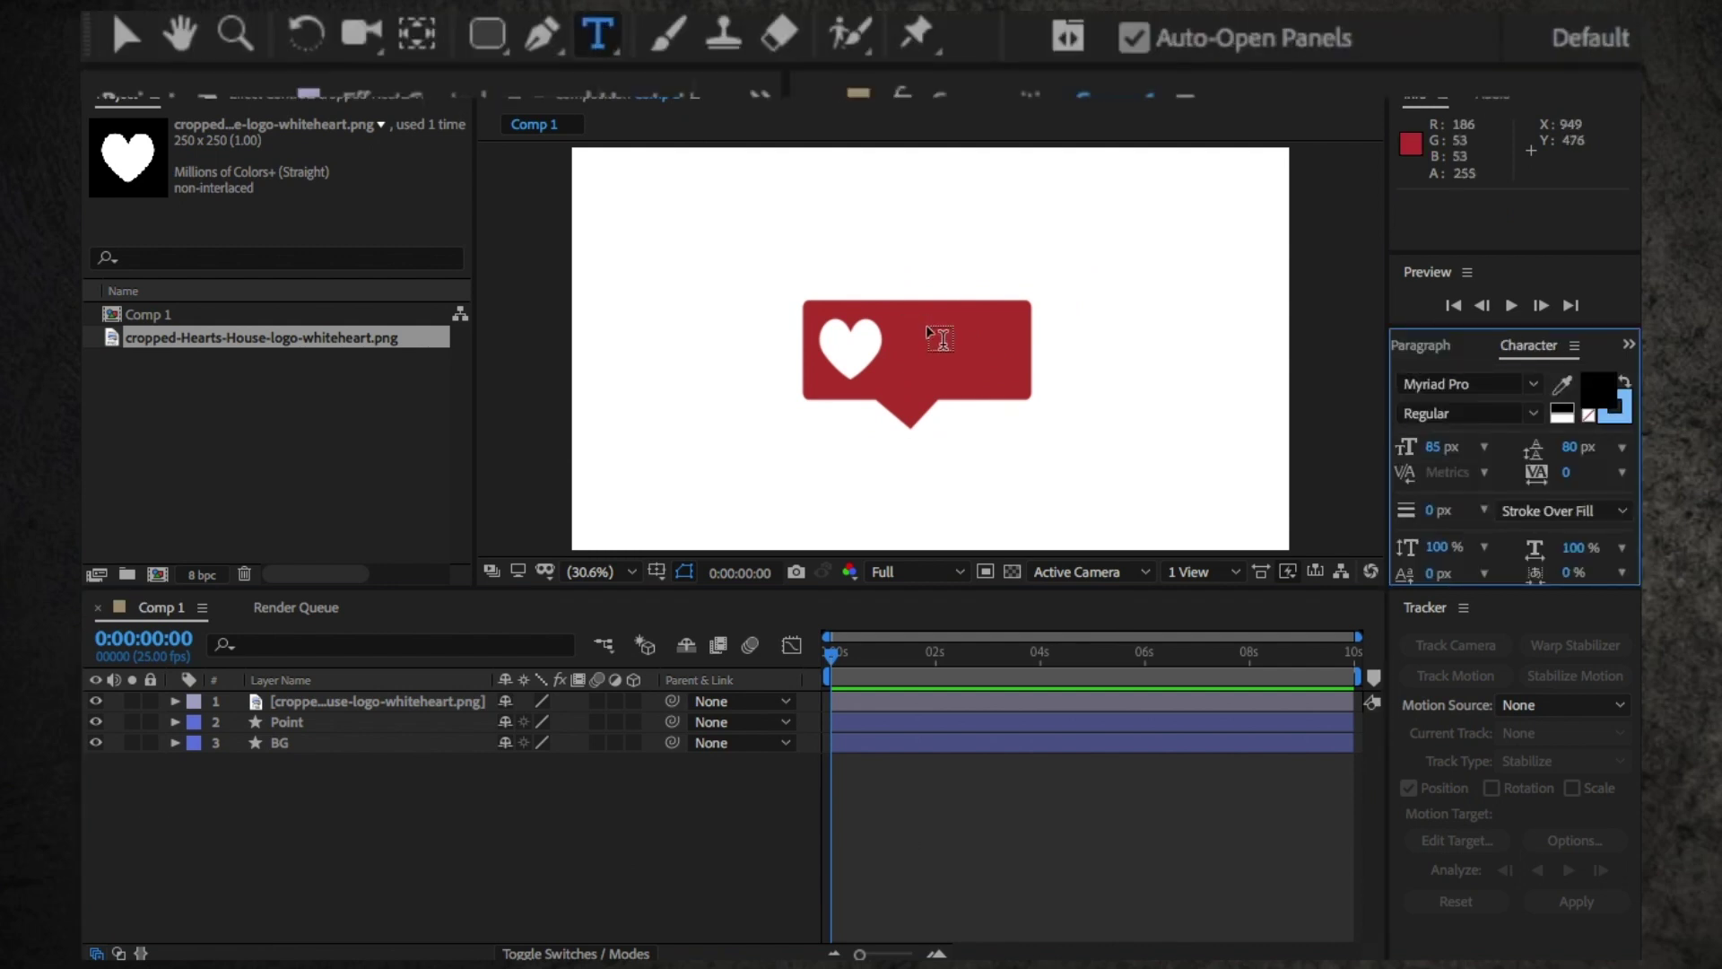
pyautogui.click(940, 338)
pyautogui.write('1')
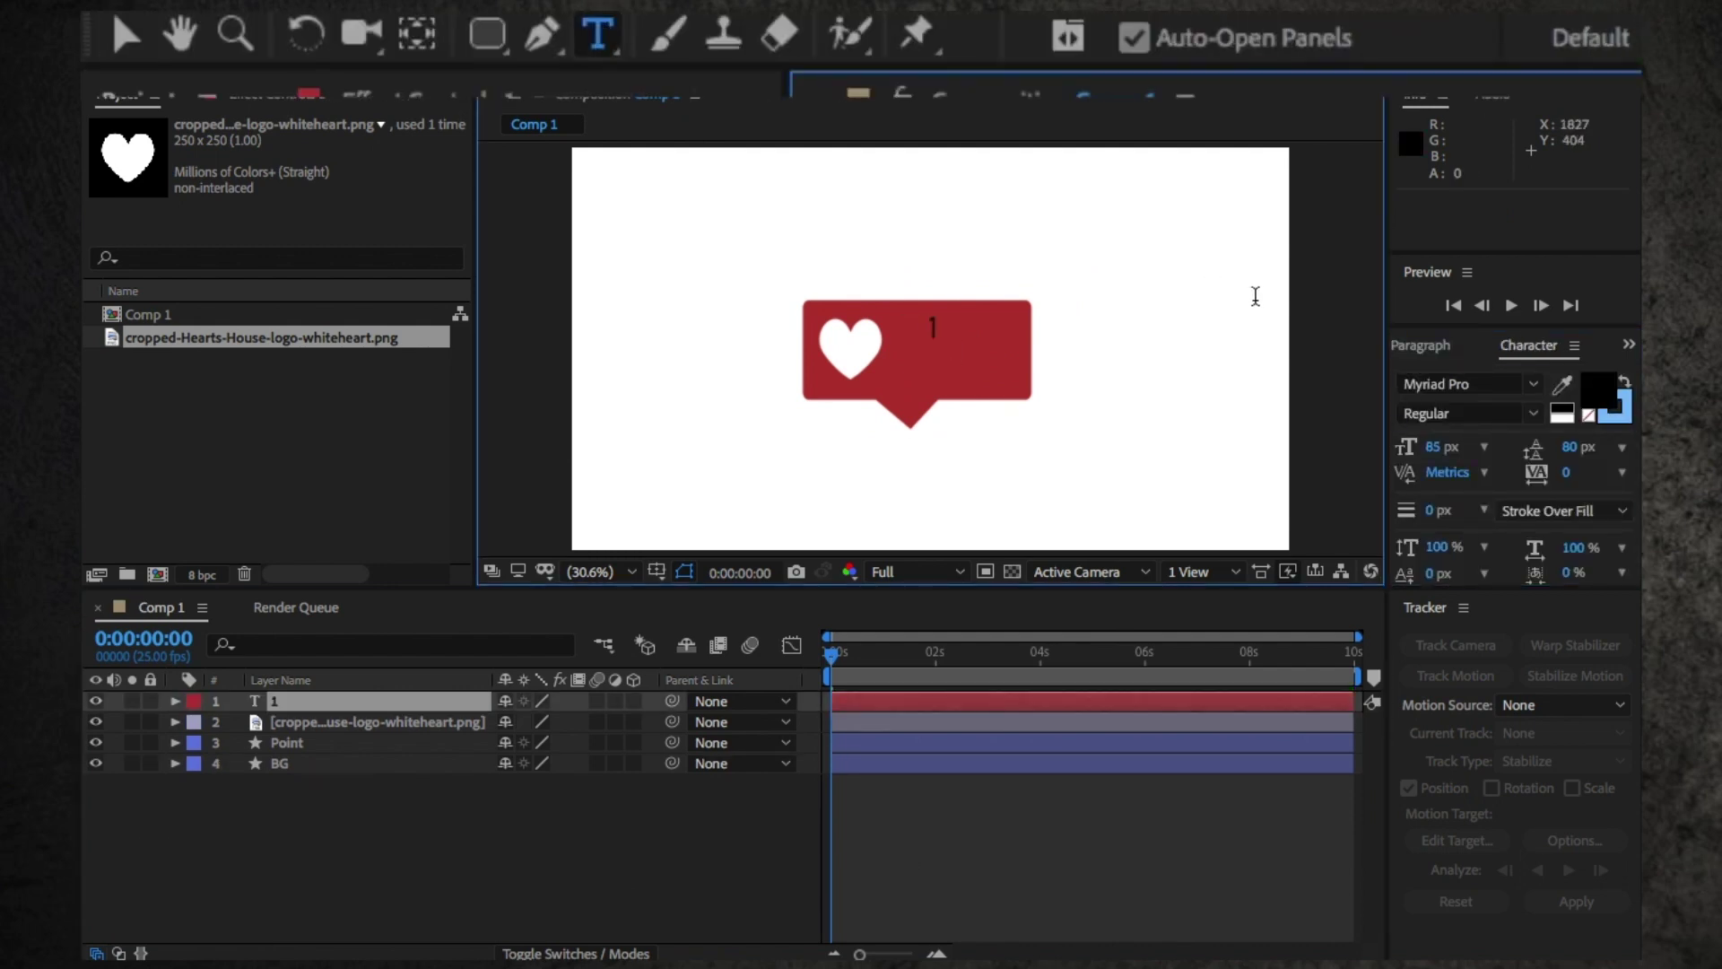
pyautogui.click(1598, 389)
pyautogui.click(137, 343)
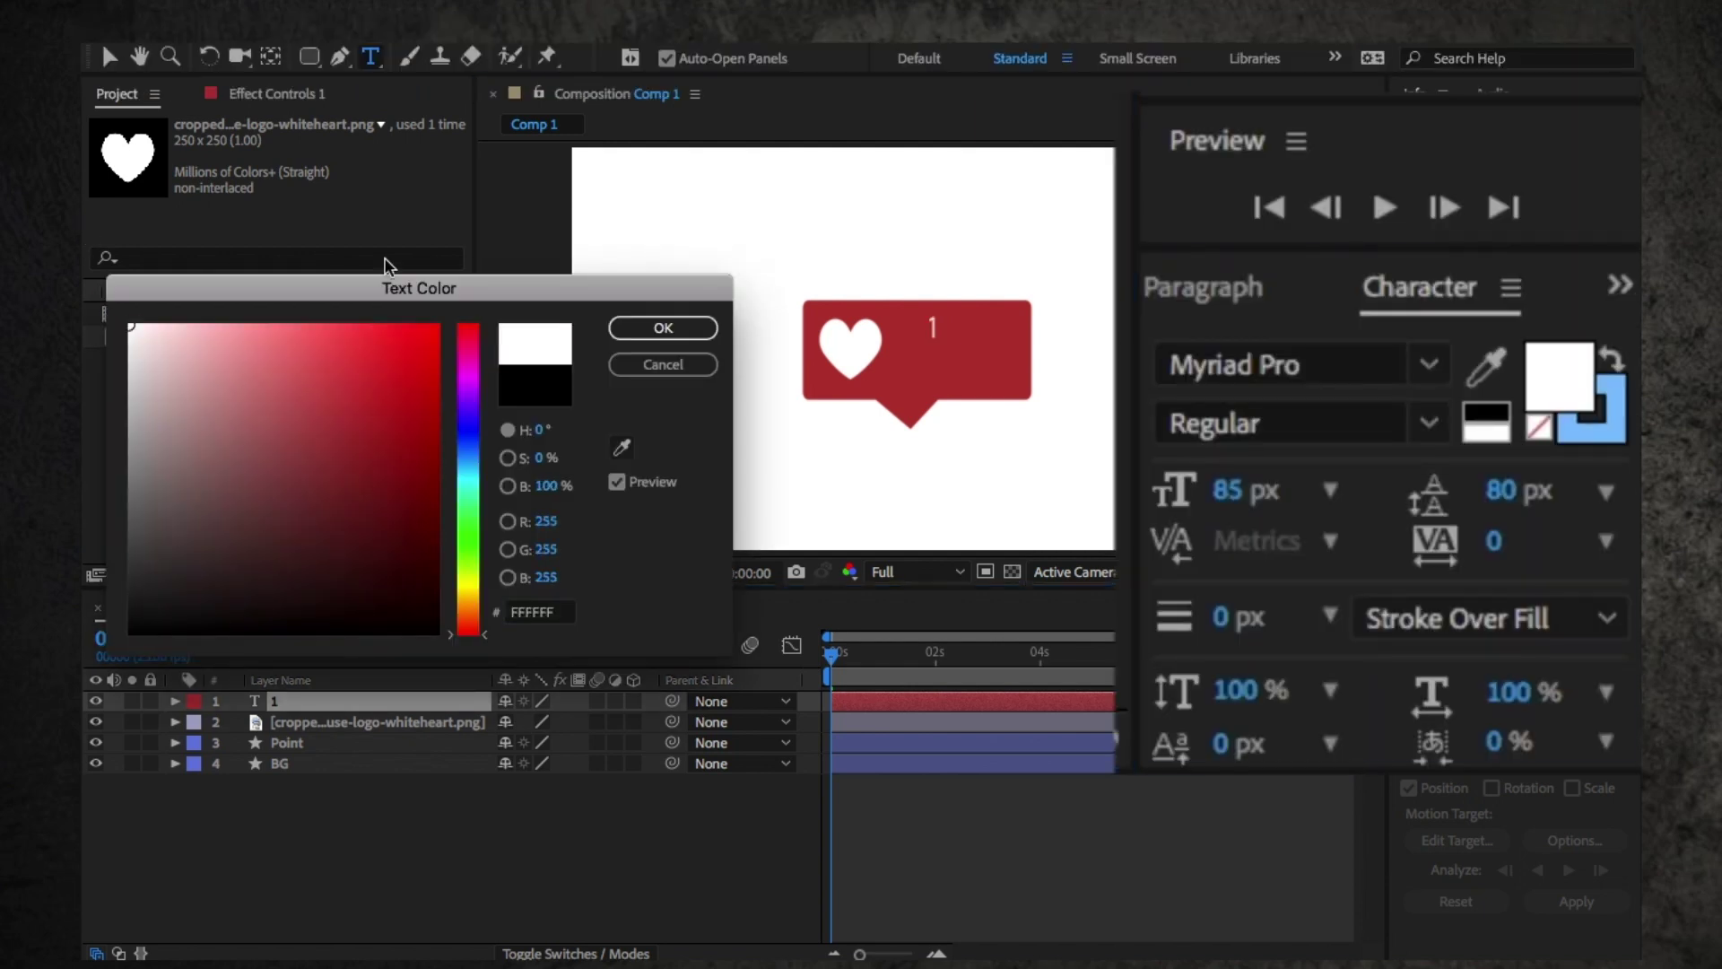
pyautogui.click(662, 328)
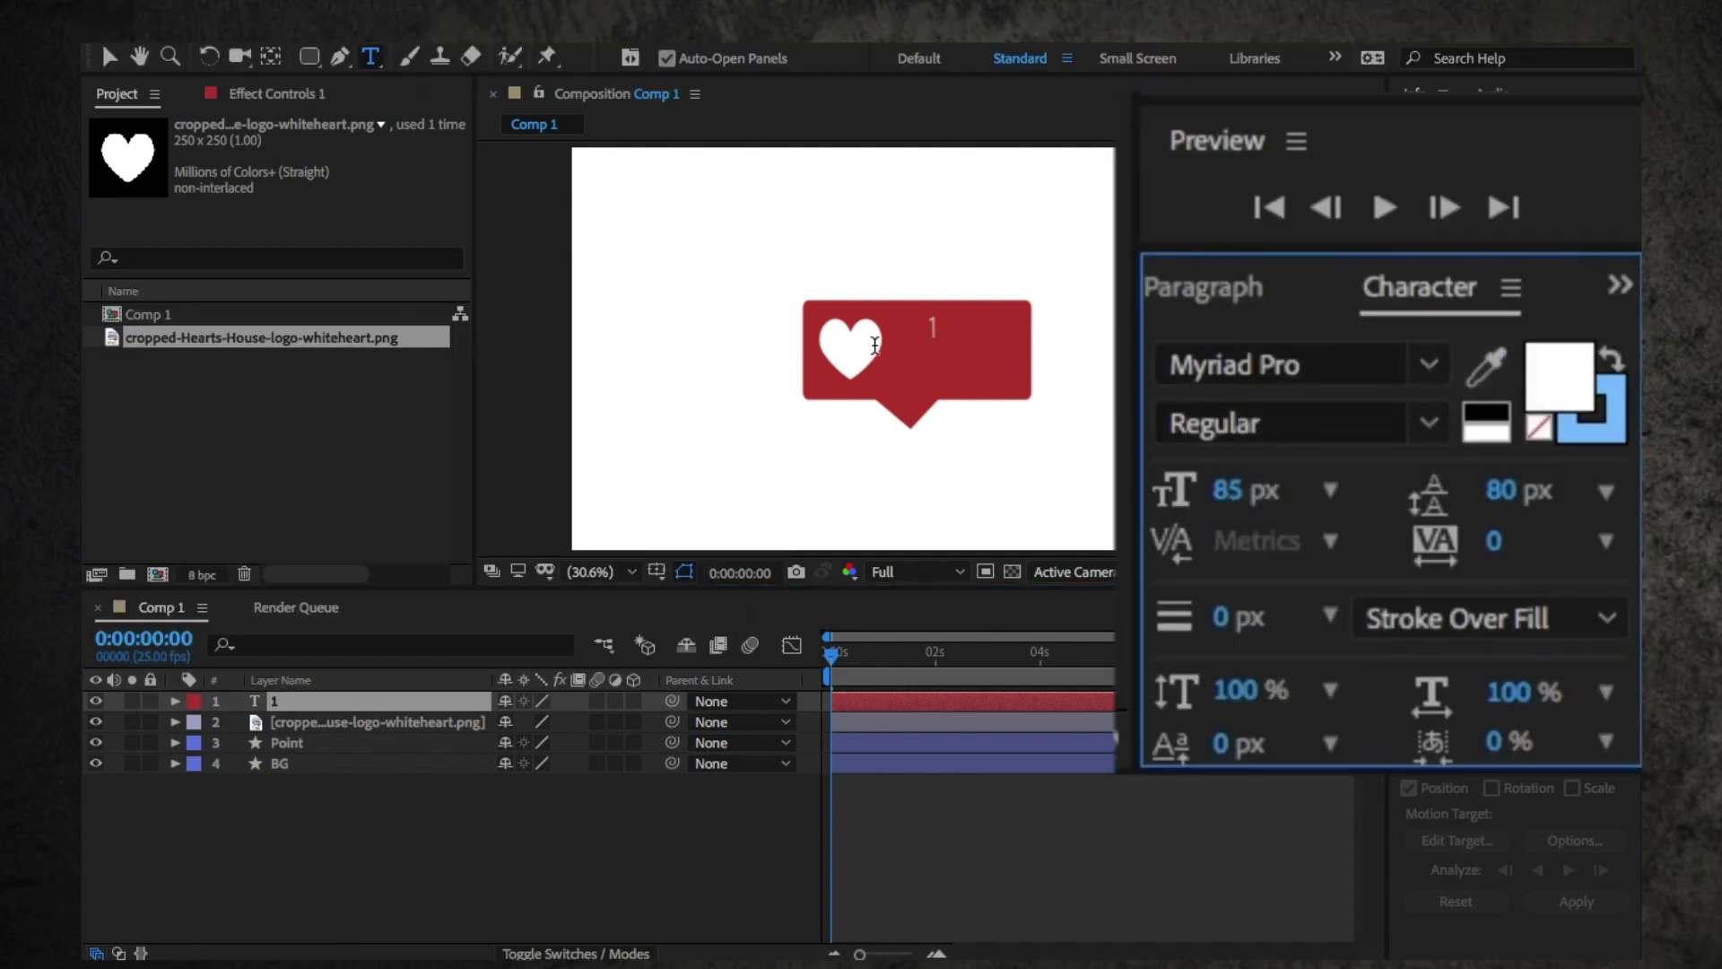
# - Enlarge the 1 to 227 px and position it beside the heart, slightly lower
pyautogui.click(1429, 364)
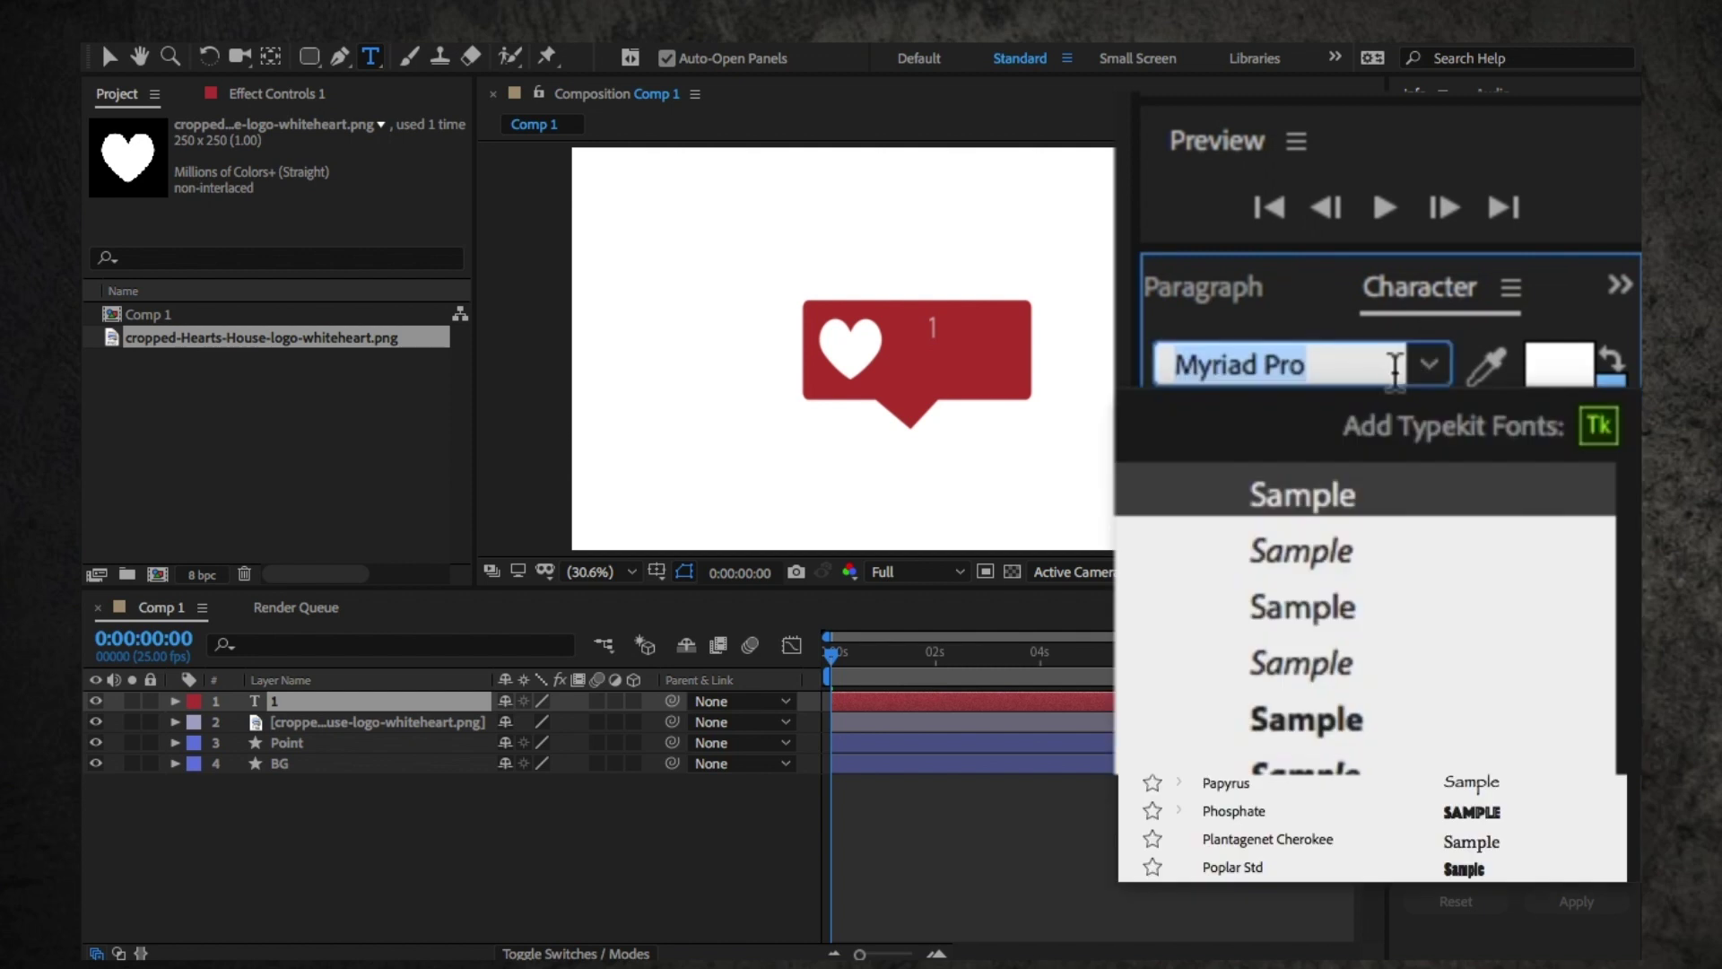
pyautogui.click(1303, 299)
pyautogui.click(1418, 287)
pyautogui.moveTo(1233, 490); pyautogui.dragTo(1360, 490)
pyautogui.click(110, 56)
pyautogui.moveTo(933, 314); pyautogui.dragTo(914, 375)
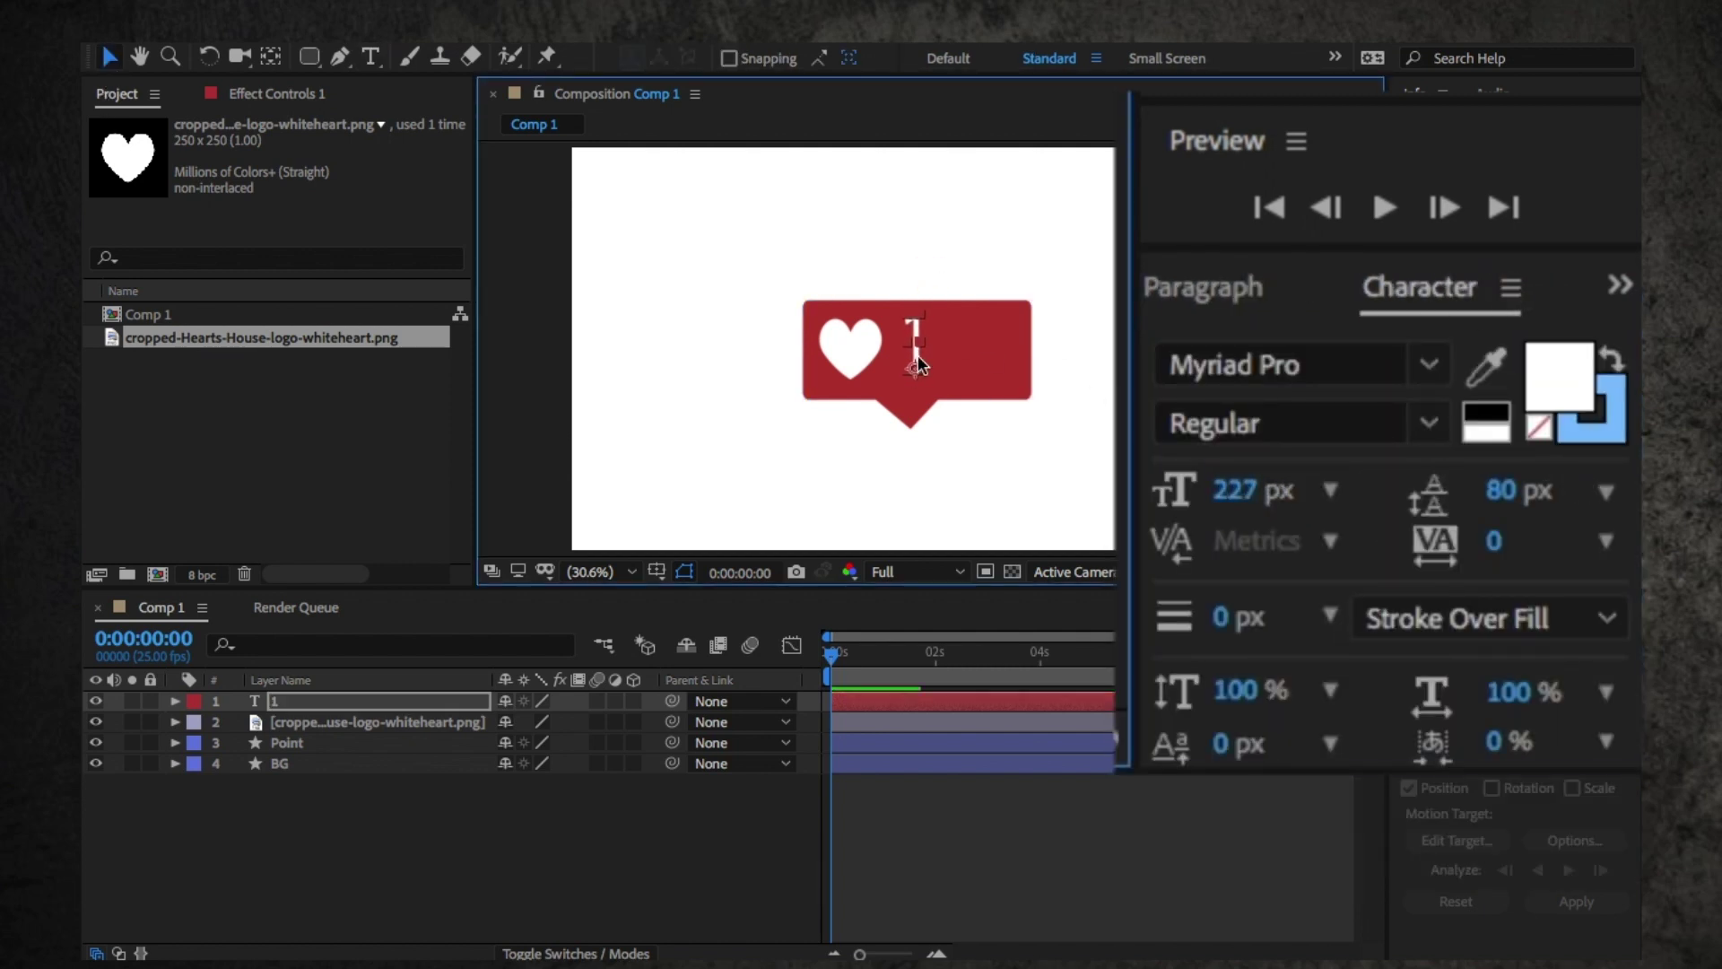
pyautogui.scroll(4, 916, 363)
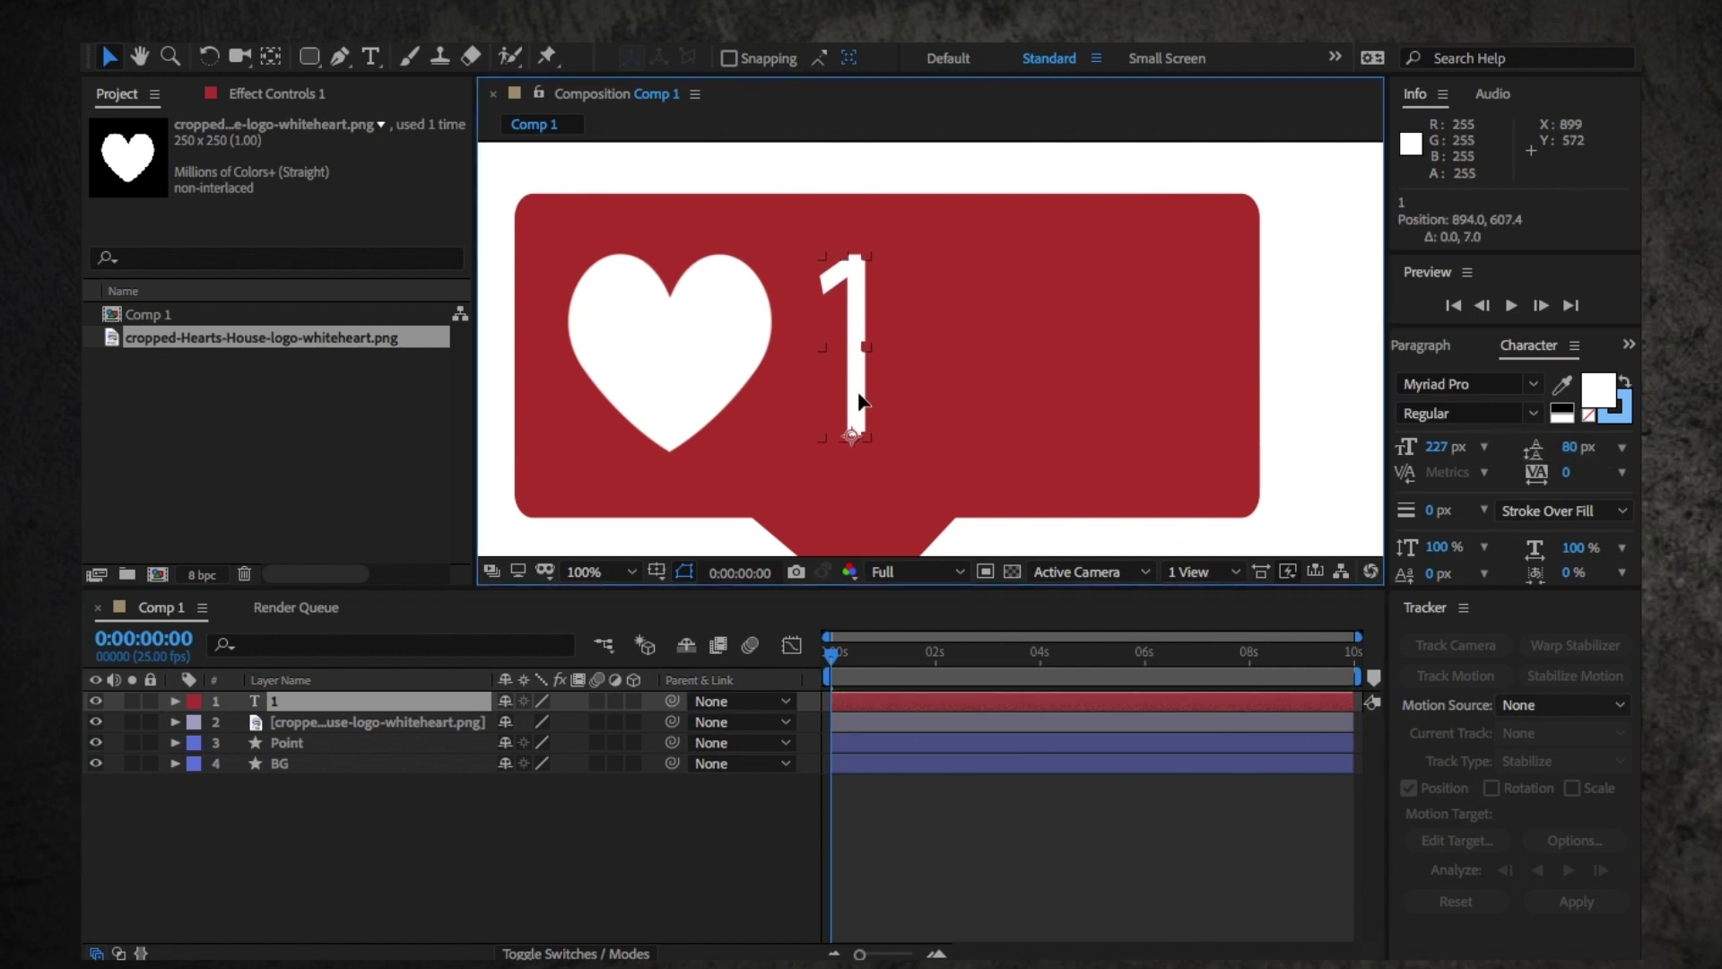
pyautogui.moveTo(858, 400); pyautogui.dragTo(858, 406)
# - Replace the counter text 1 with 0 and commit the edit
pyautogui.hotkey('ctrl', 't')
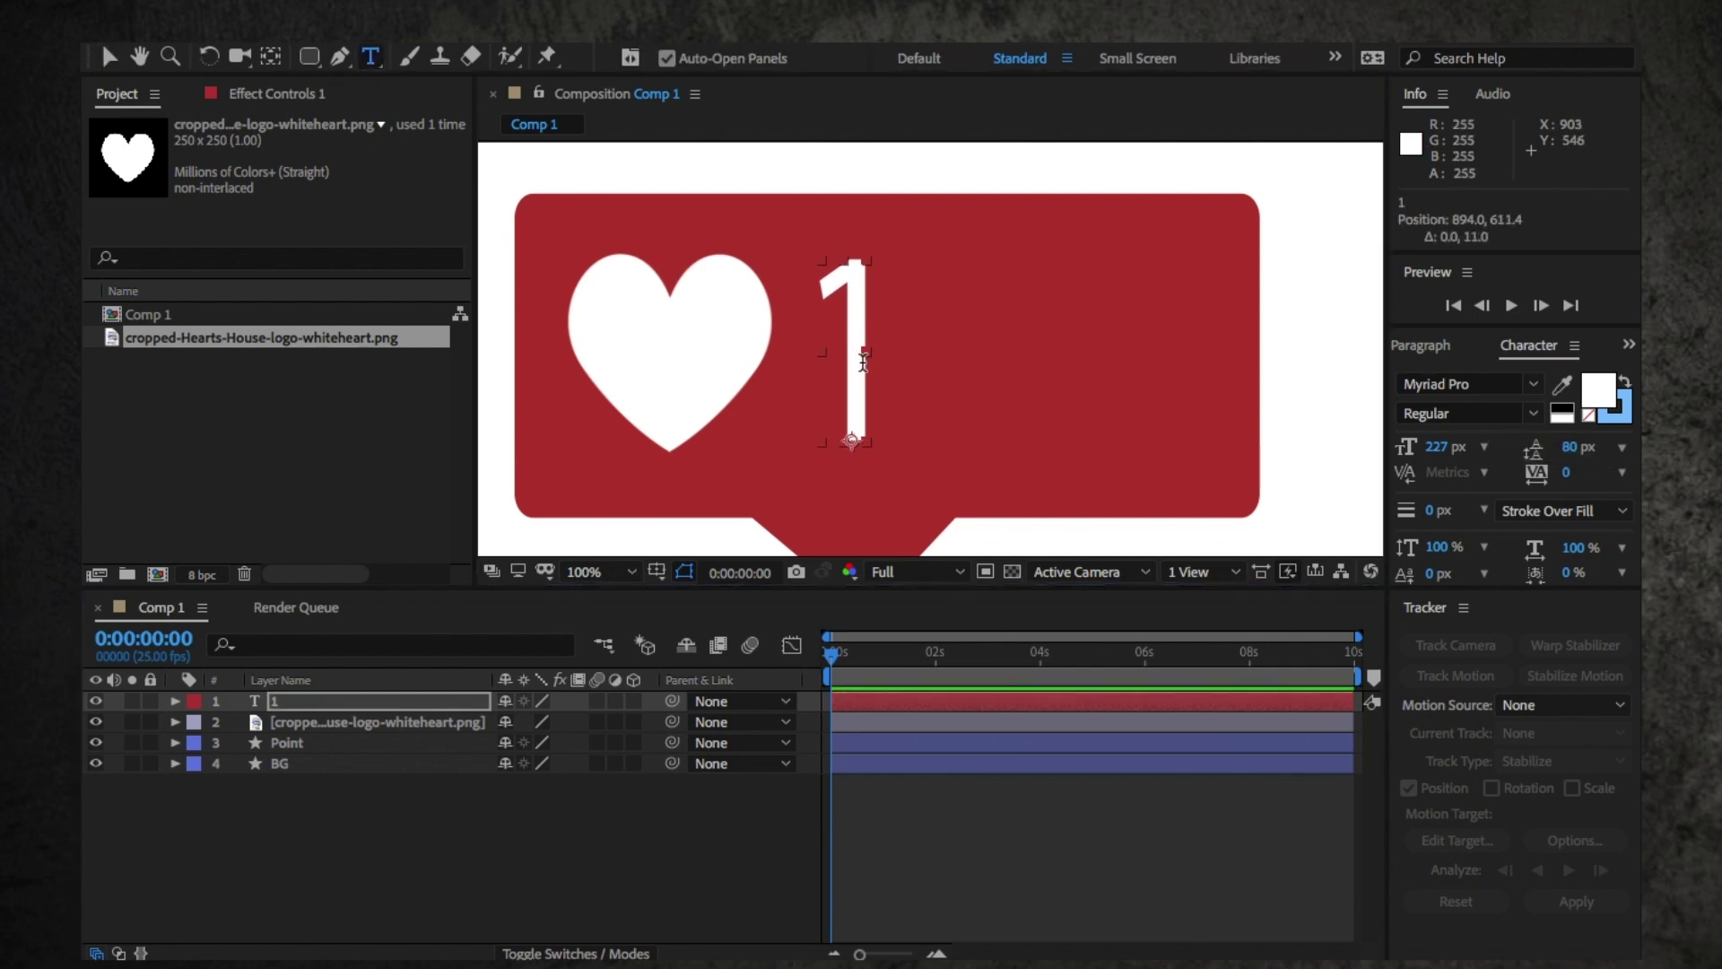
pyautogui.doubleClick(825, 359)
pyautogui.write('0')
pyautogui.click(110, 56)
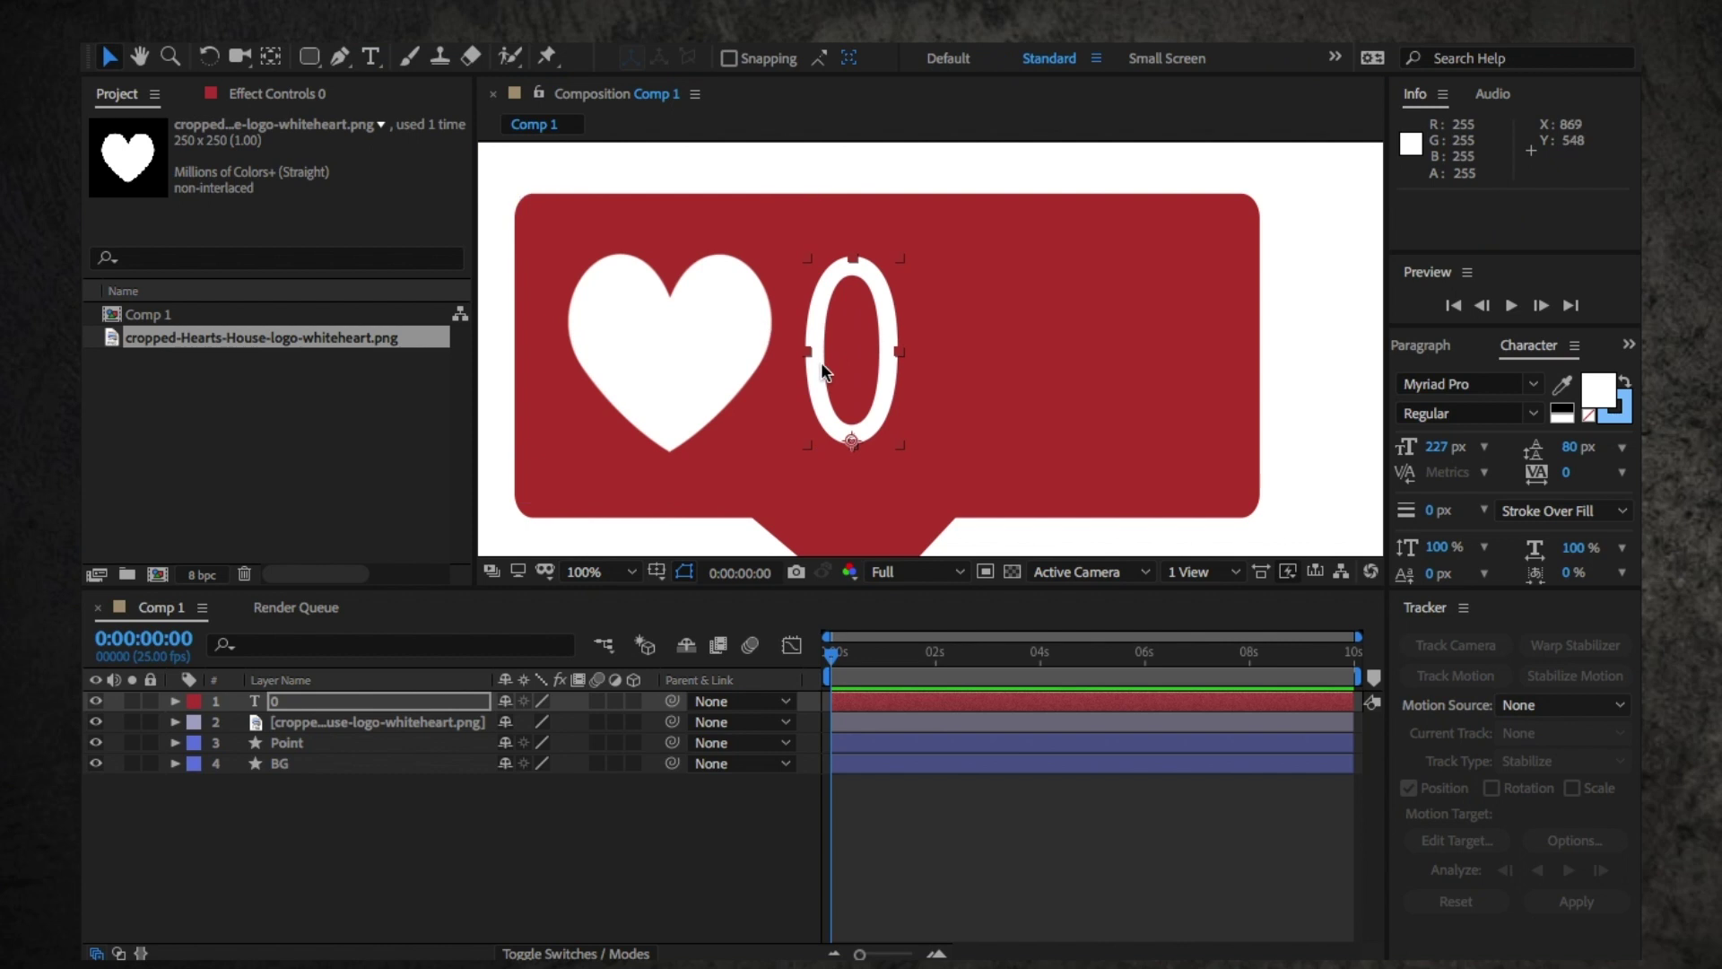
pyautogui.click(703, 876)
# - Raise Roundness on BG's Rectangle Path 1 from 20 to 57
pyautogui.scroll(-4, 899, 316)
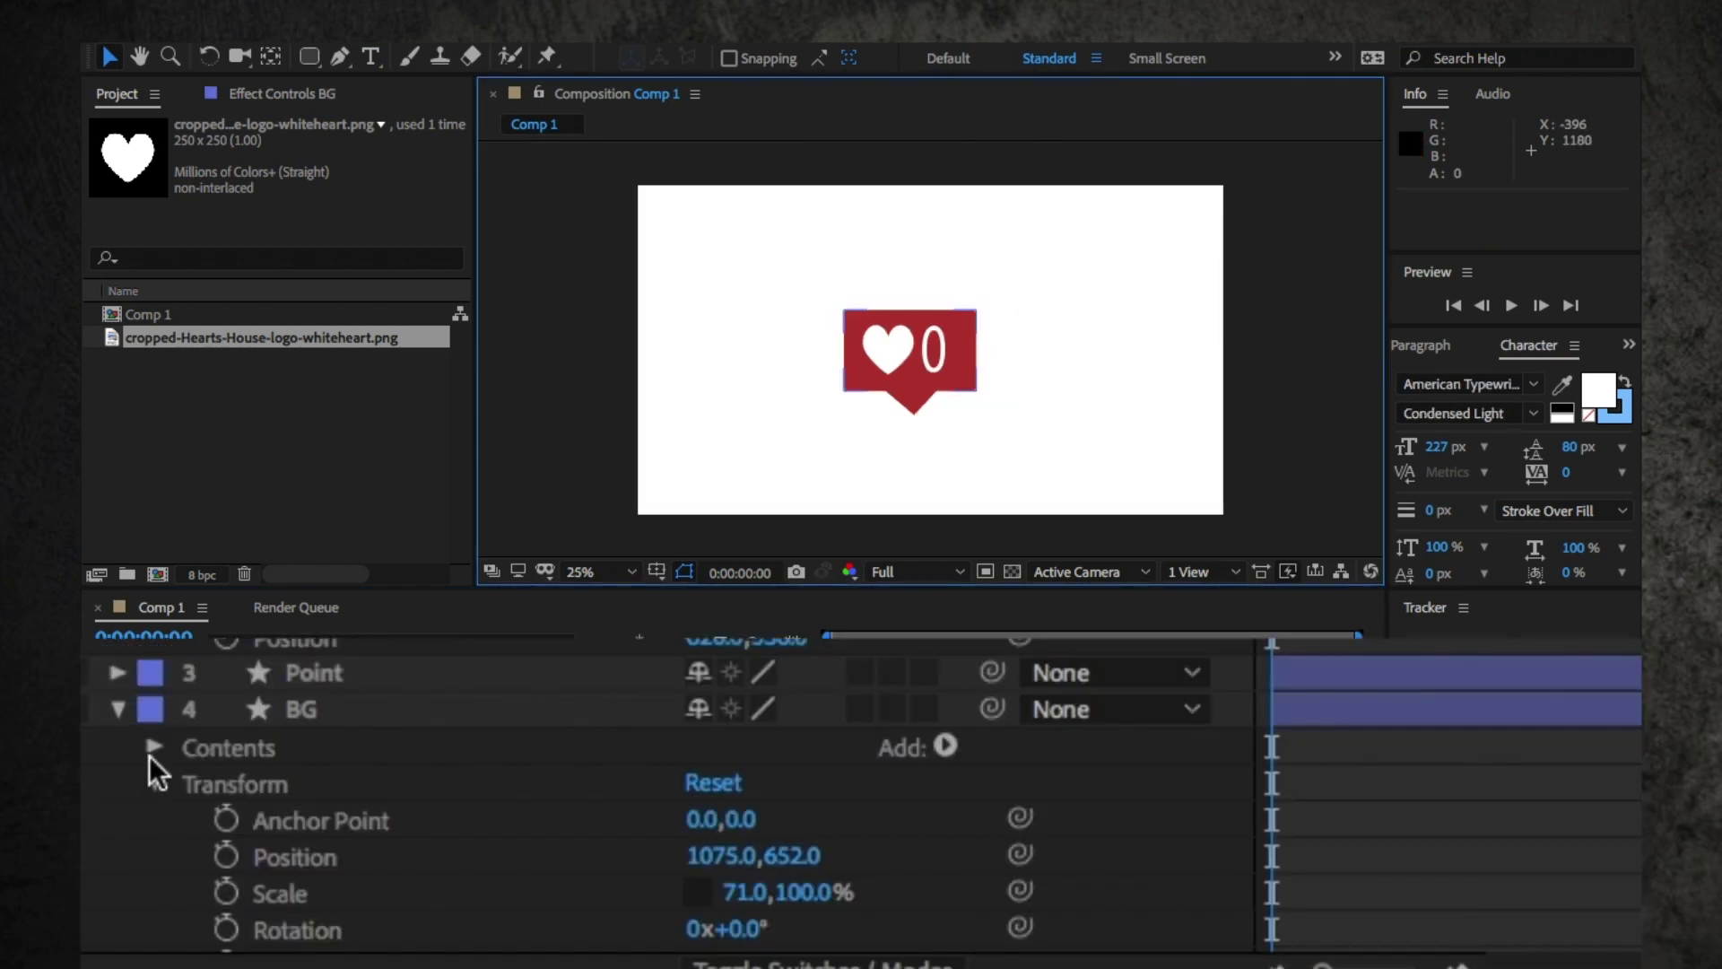
pyautogui.click(153, 751)
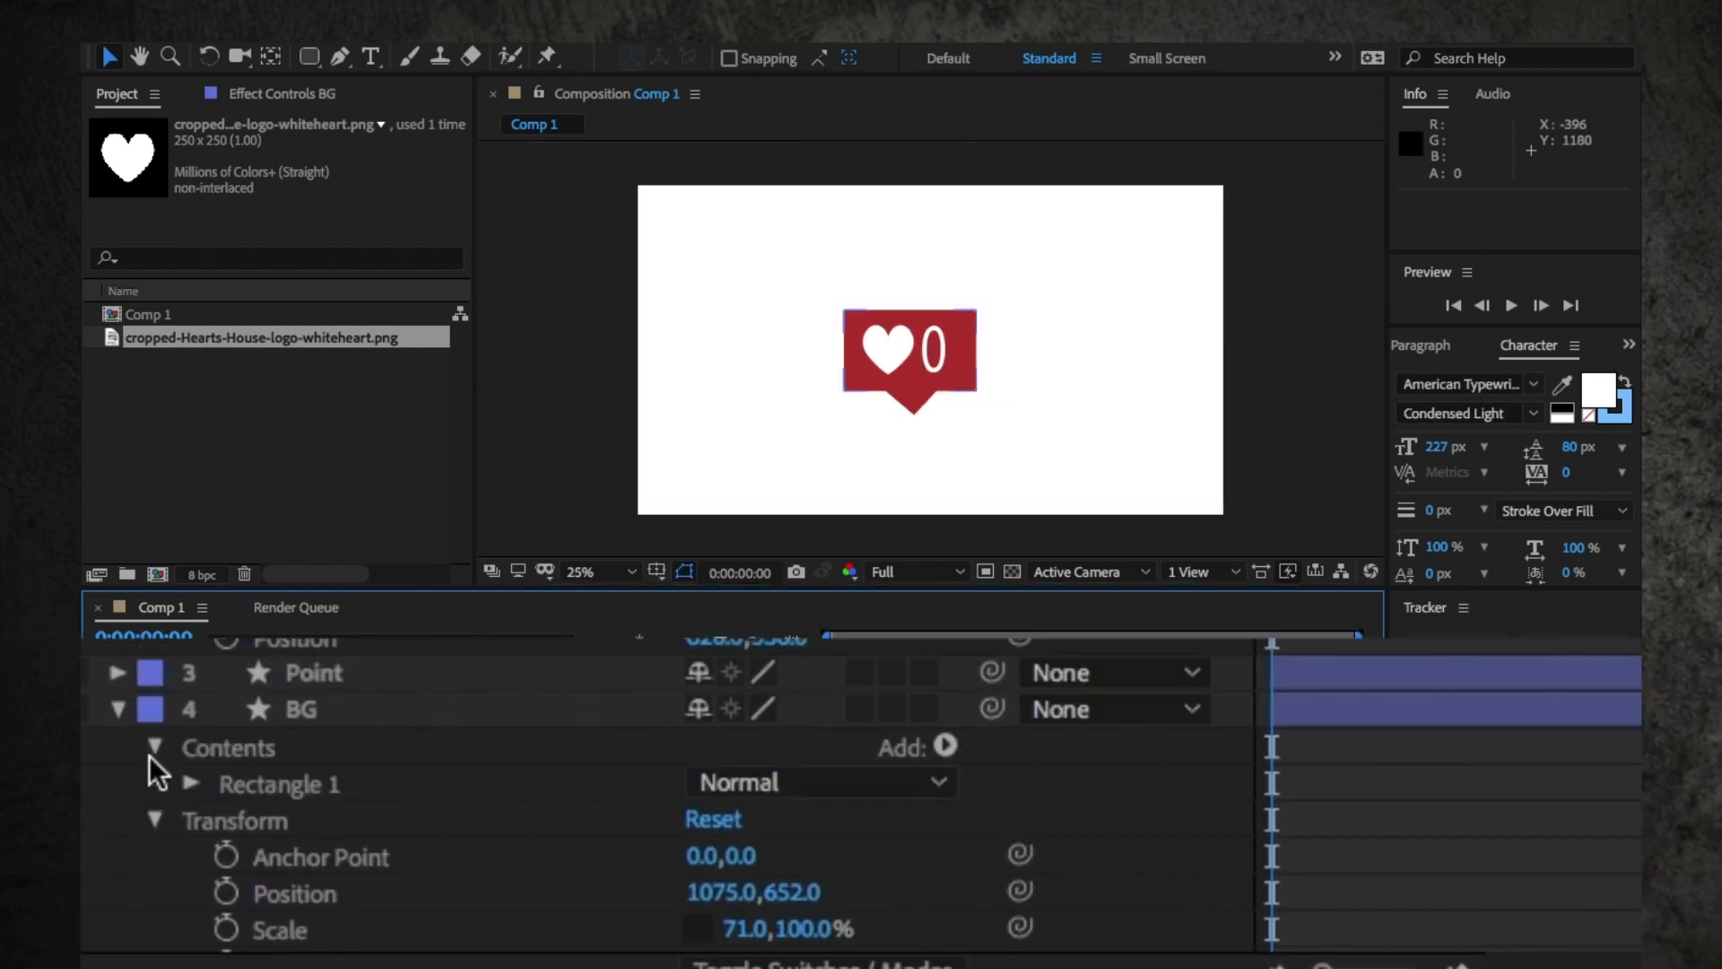
pyautogui.click(192, 784)
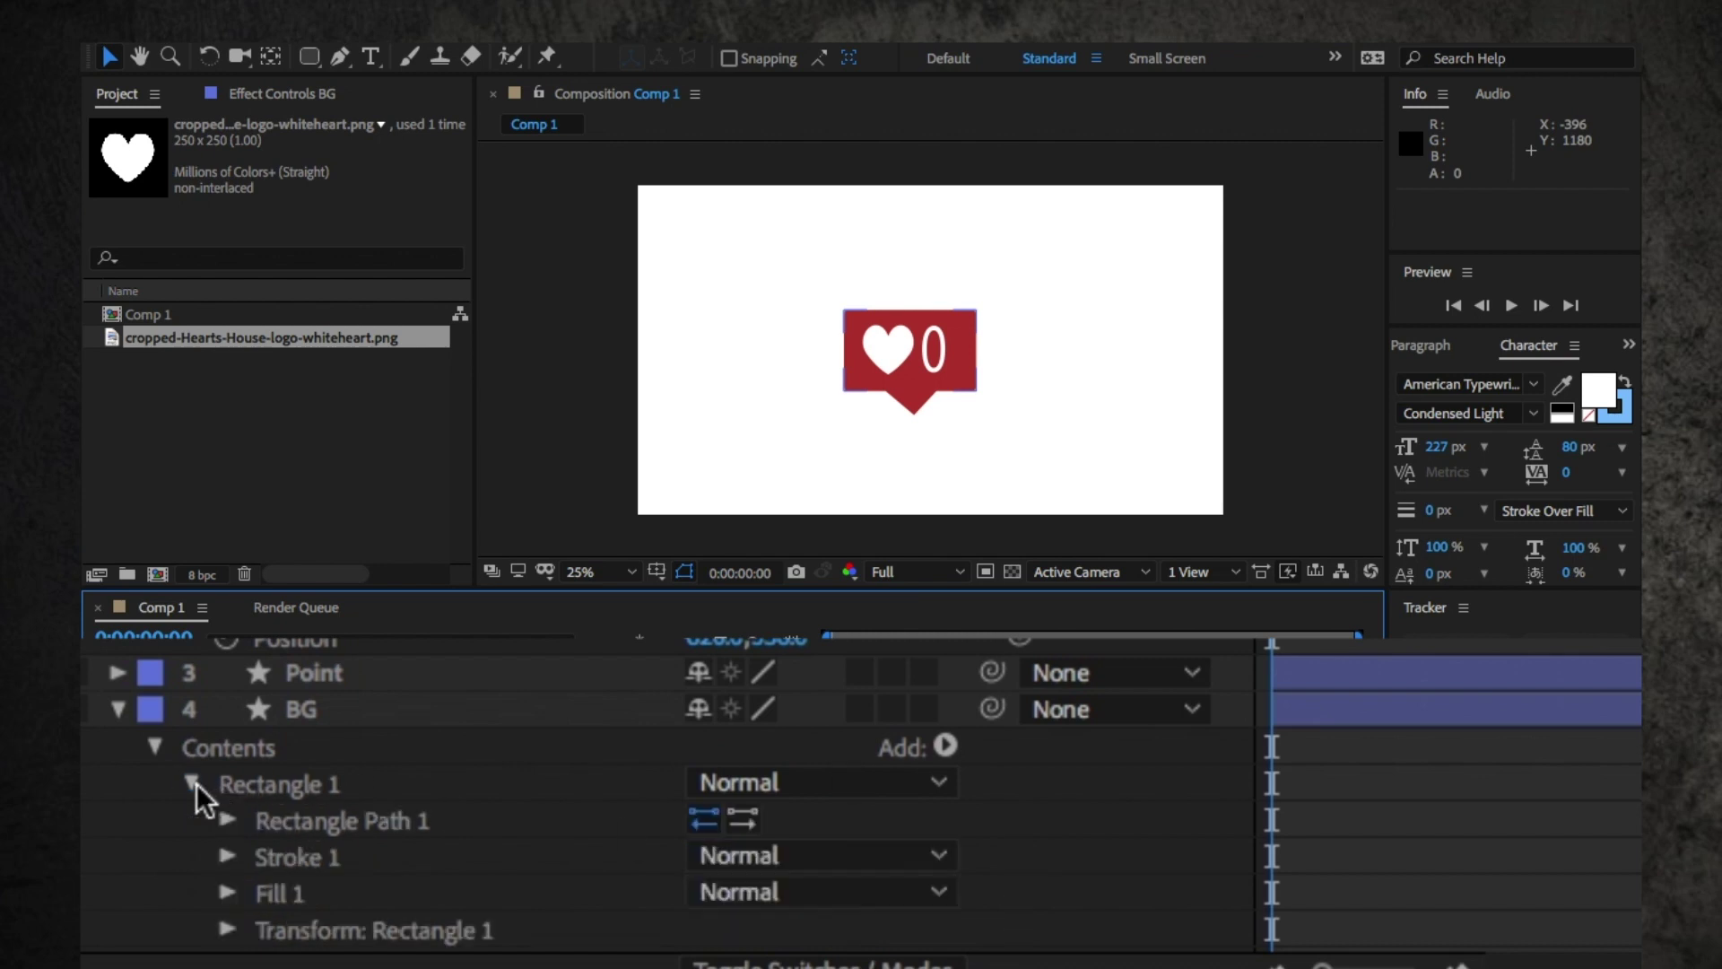
pyautogui.click(230, 819)
pyautogui.scroll(-5, 231, 819)
pyautogui.scroll(3, 230, 819)
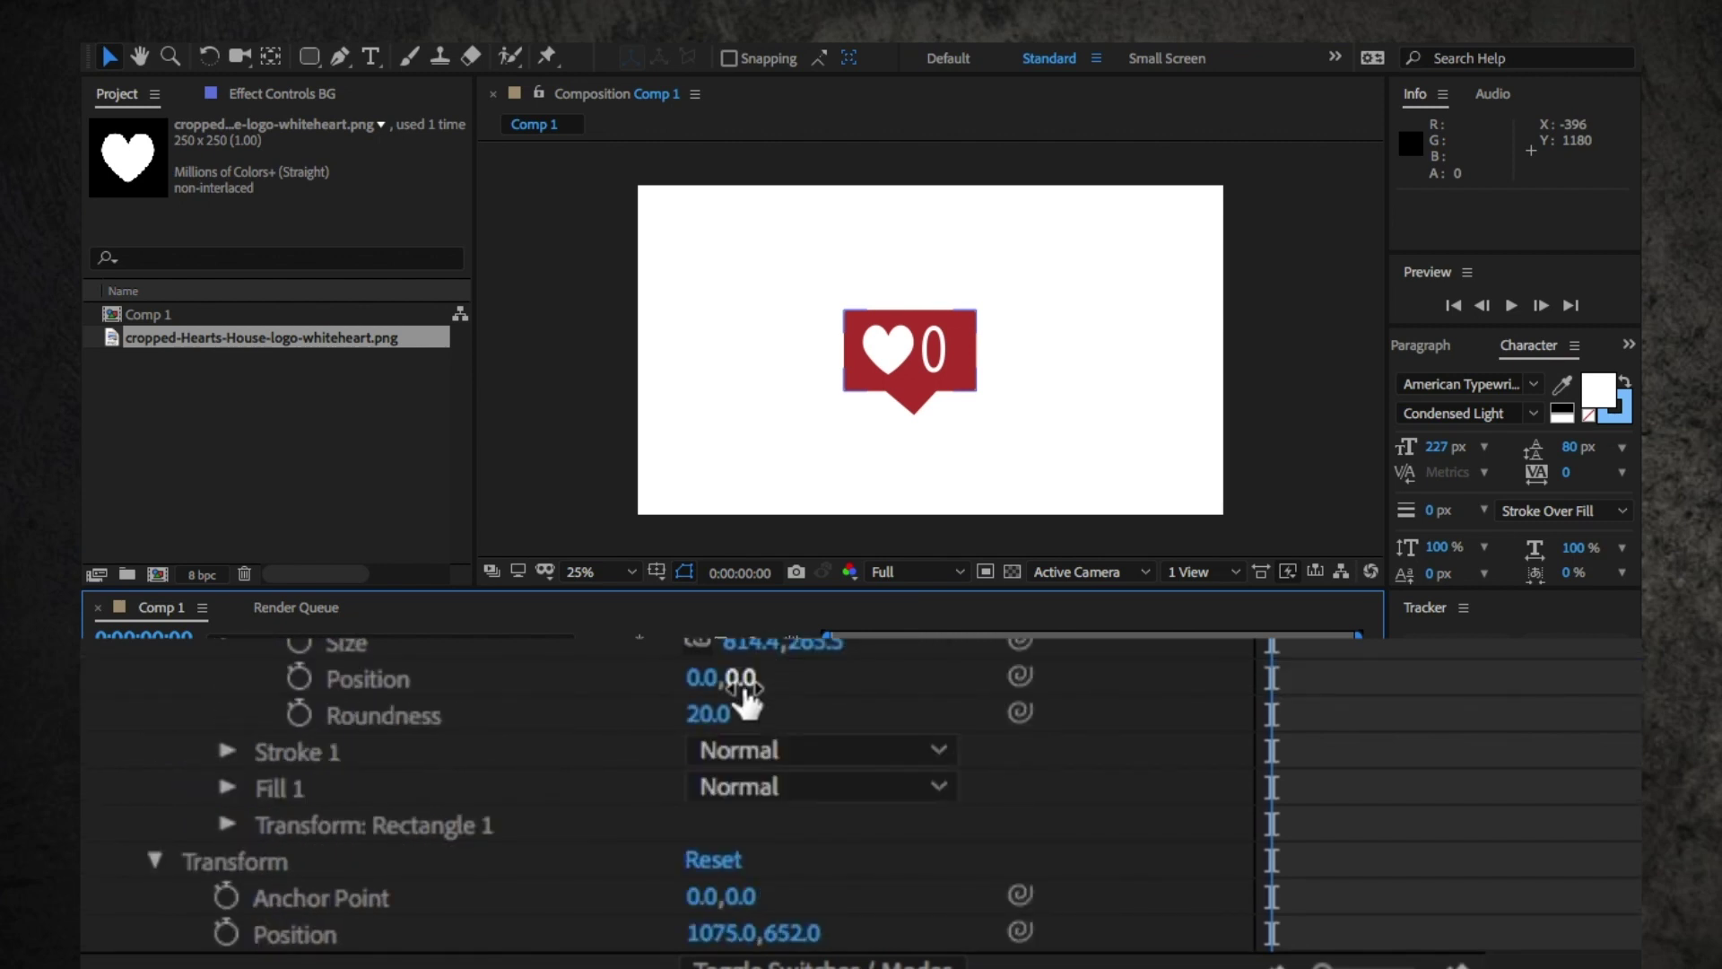
pyautogui.moveTo(713, 736); pyautogui.dragTo(674, 711)
pyautogui.scroll(4, 892, 375)
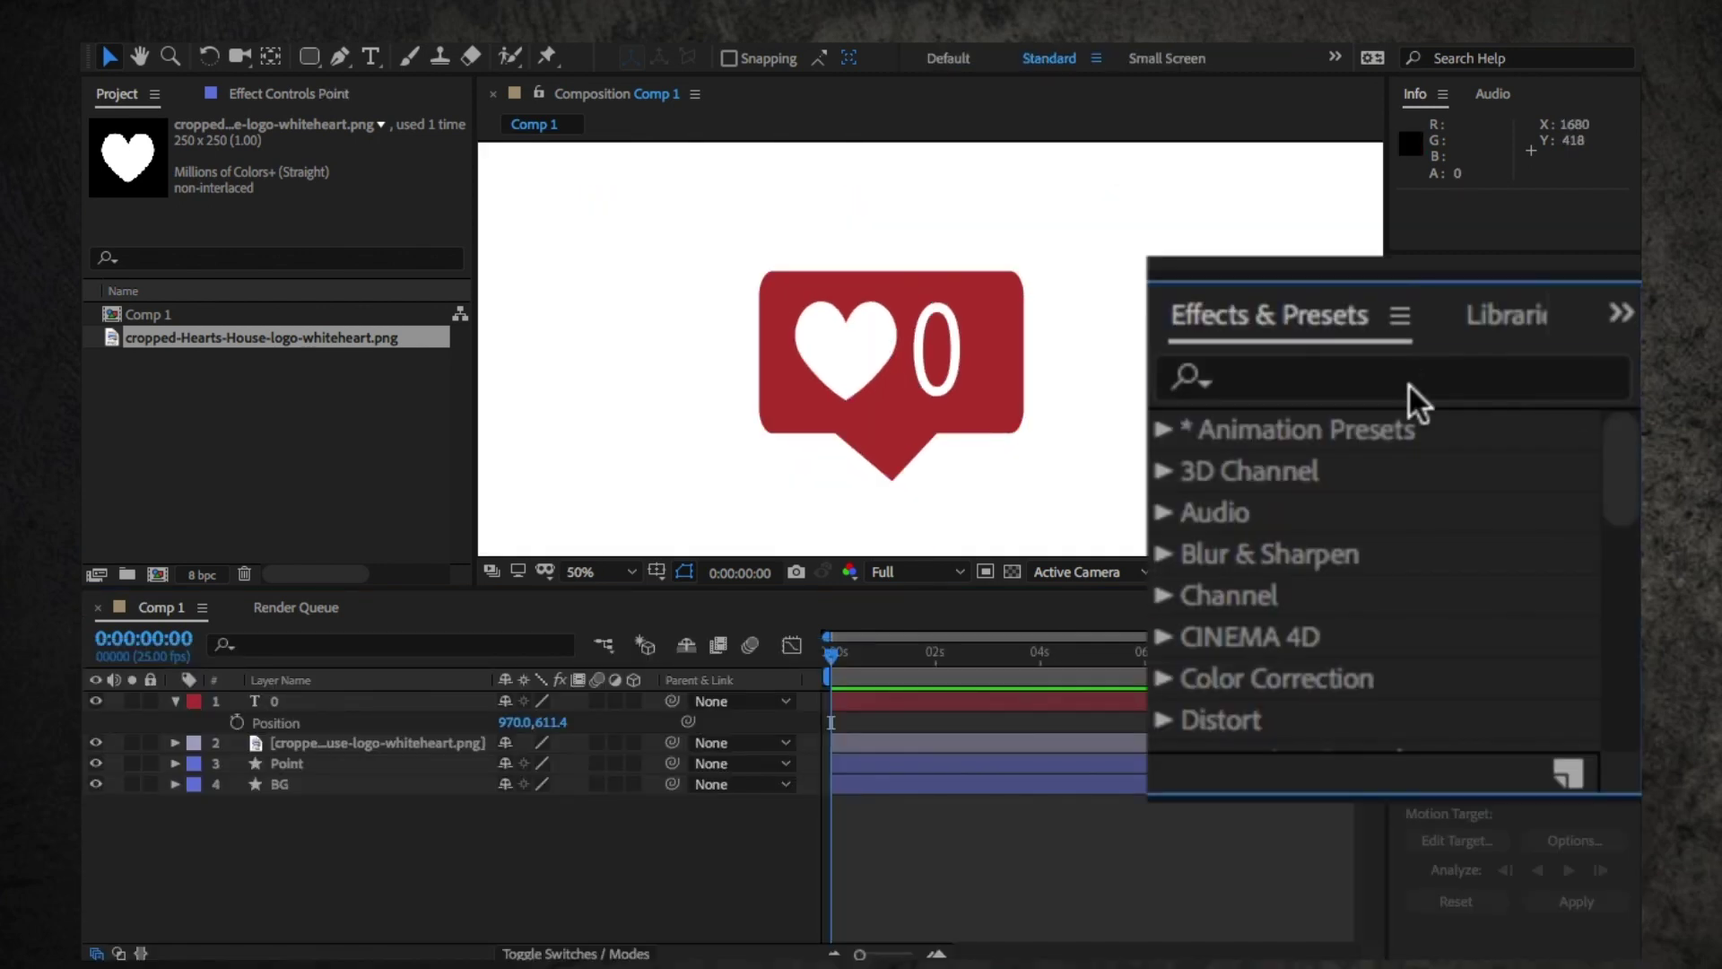
# - Search 'slider' and apply Slider Control to the 0 text layer, showing its Effects group
pyautogui.click(1408, 384)
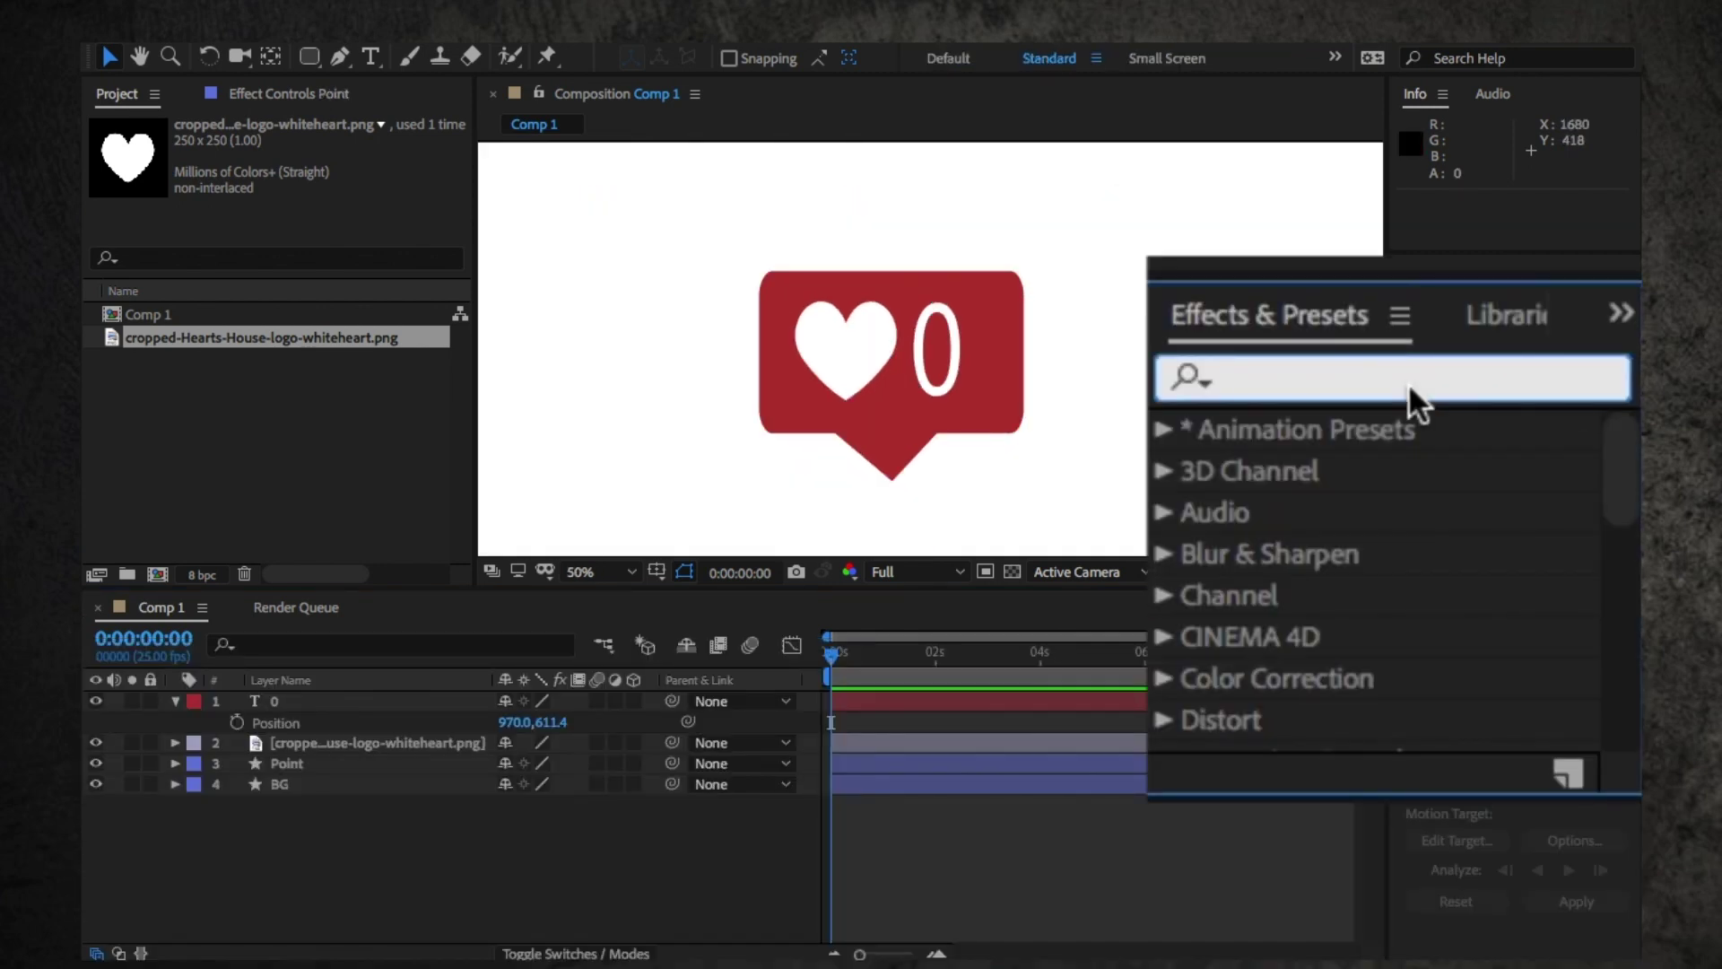
pyautogui.write('slider')
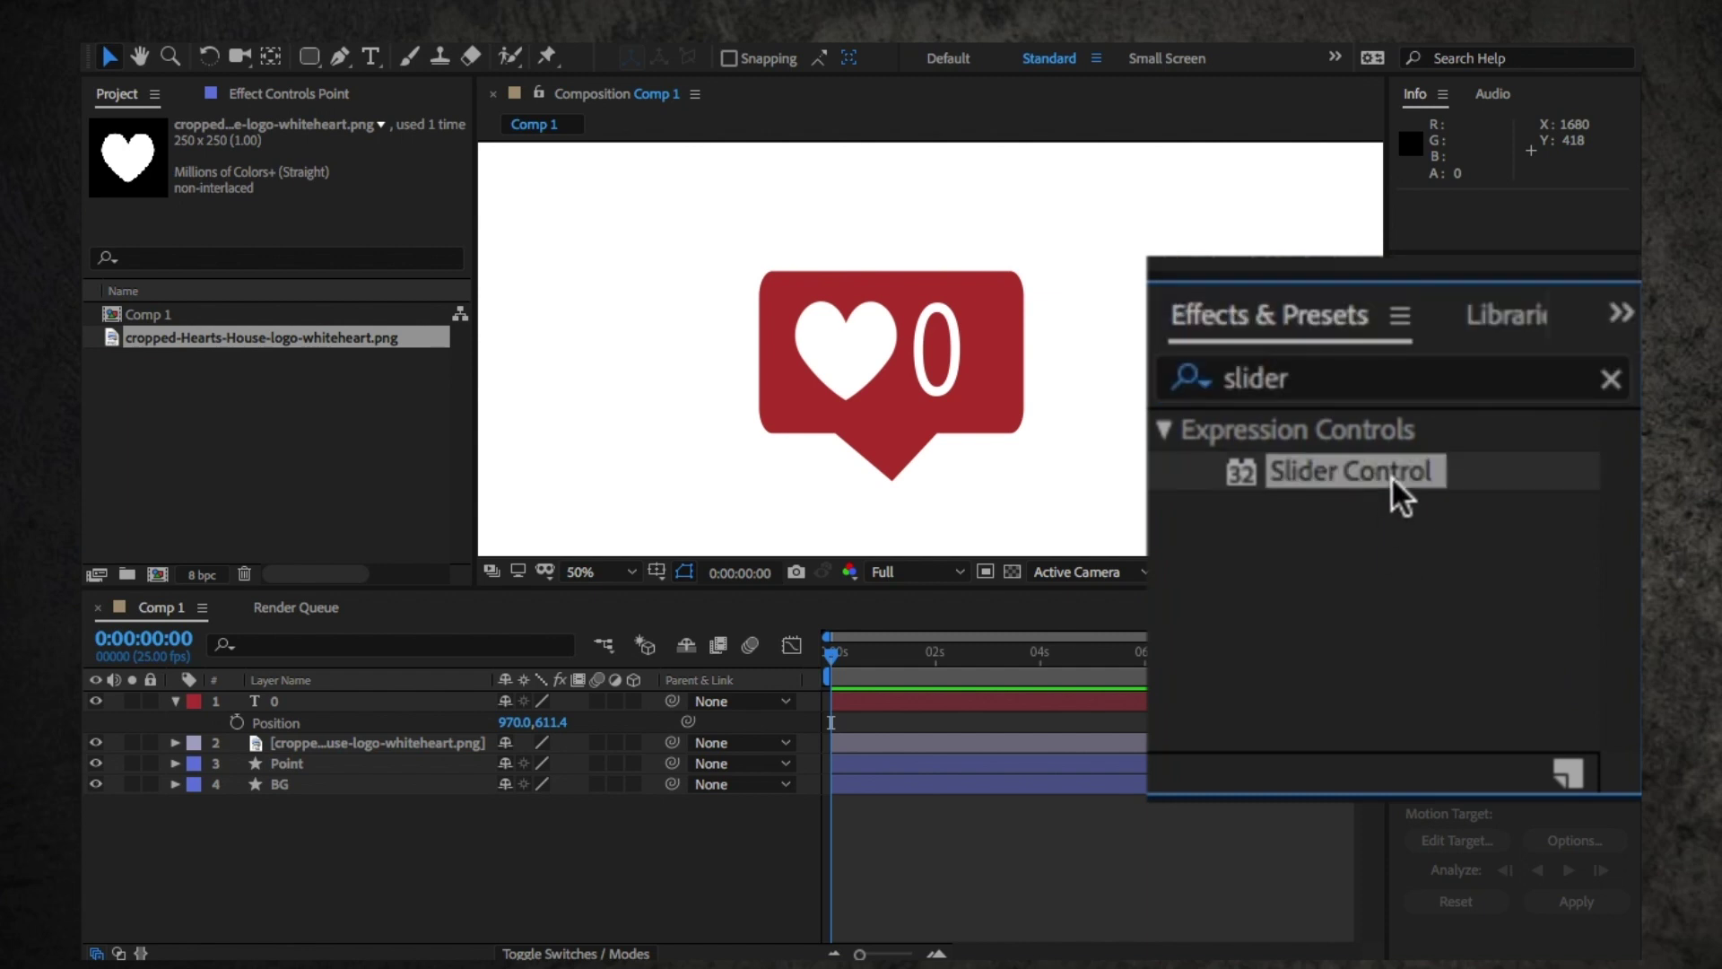
pyautogui.moveTo(1391, 475); pyautogui.dragTo(1054, 706)
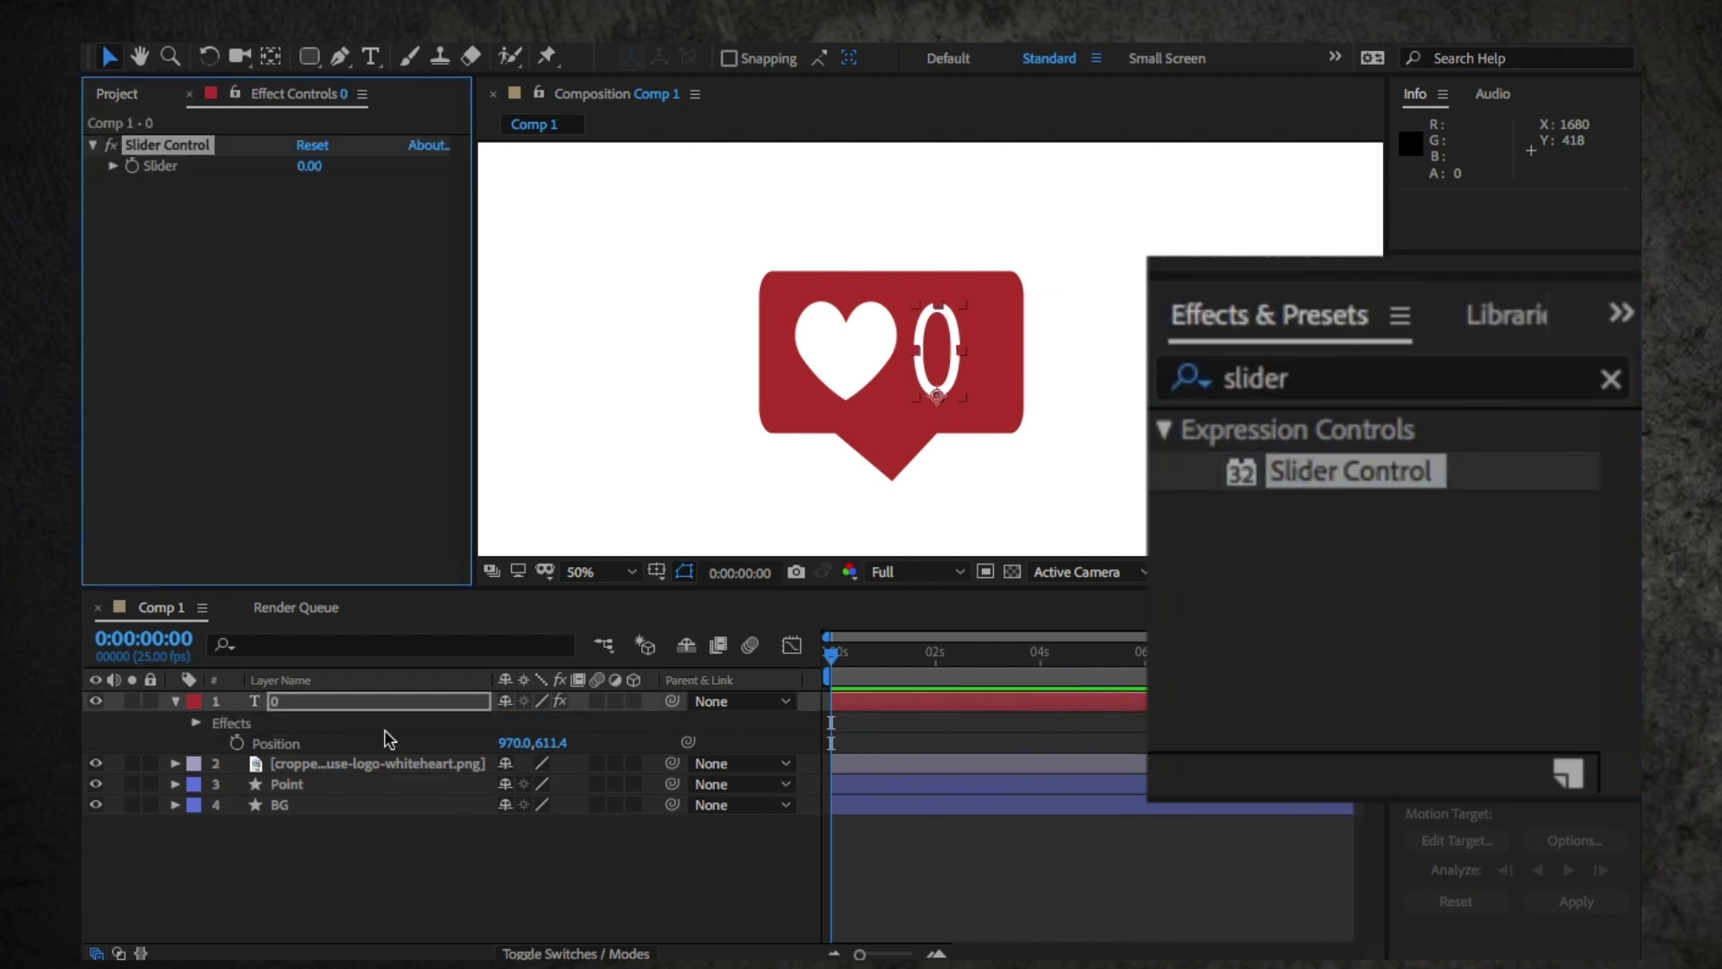
pyautogui.click(195, 725)
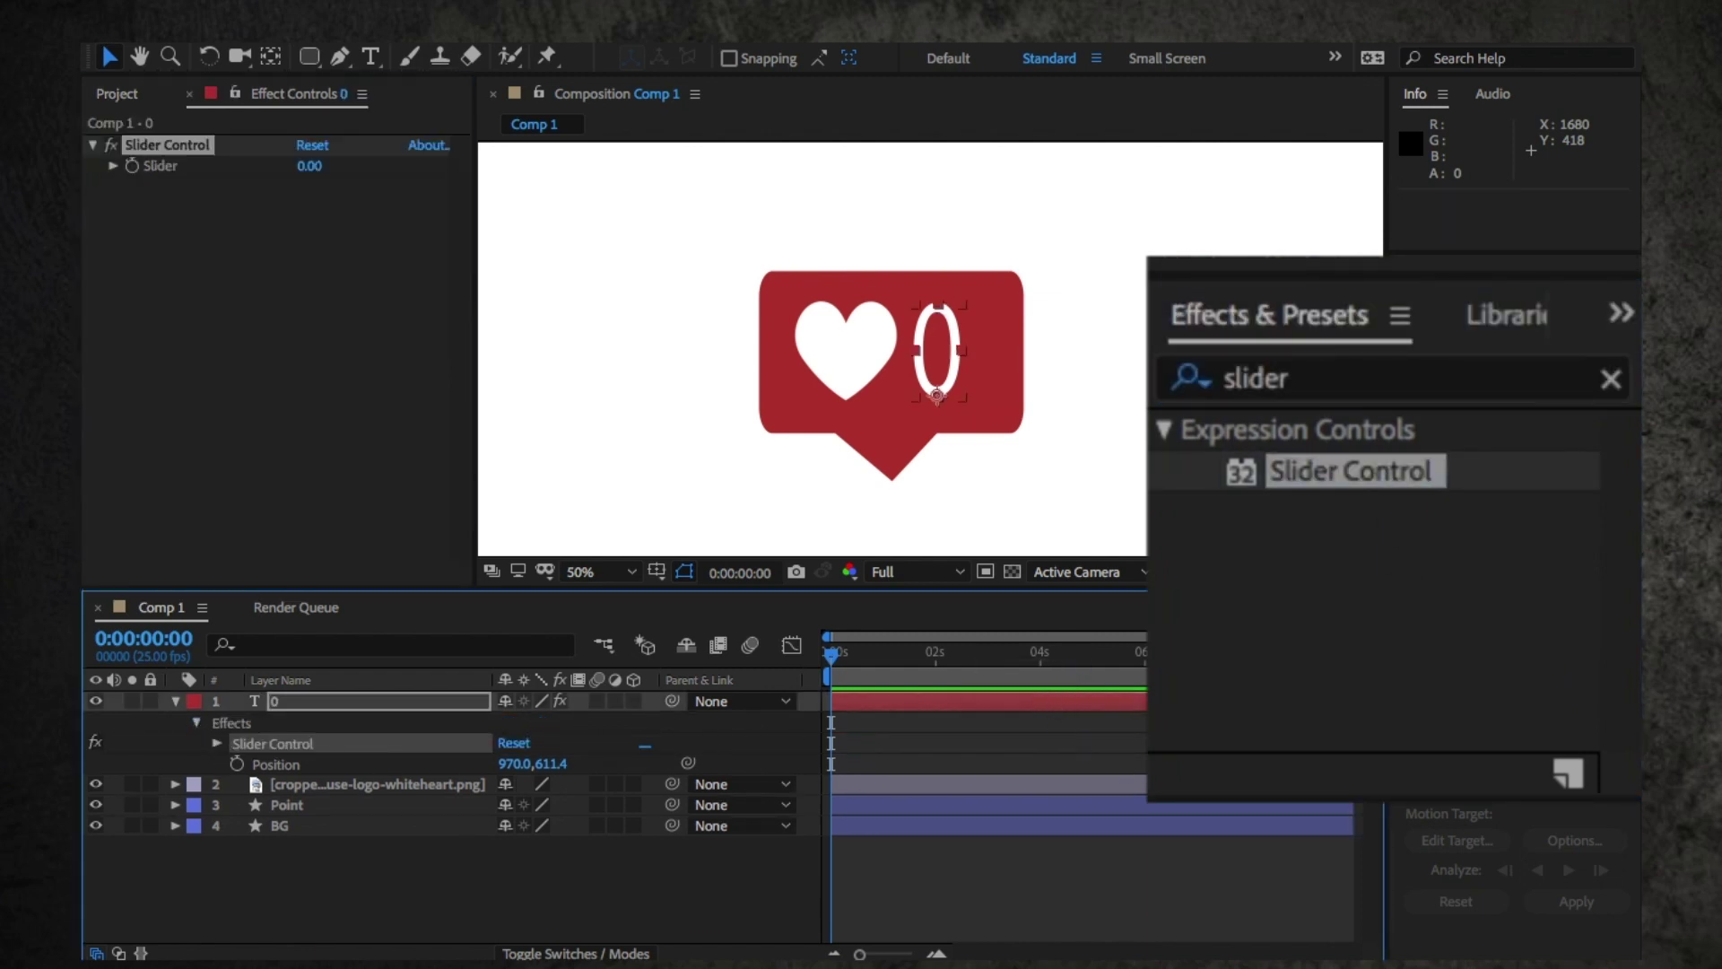
pyautogui.click(176, 701)
pyautogui.click(176, 701)
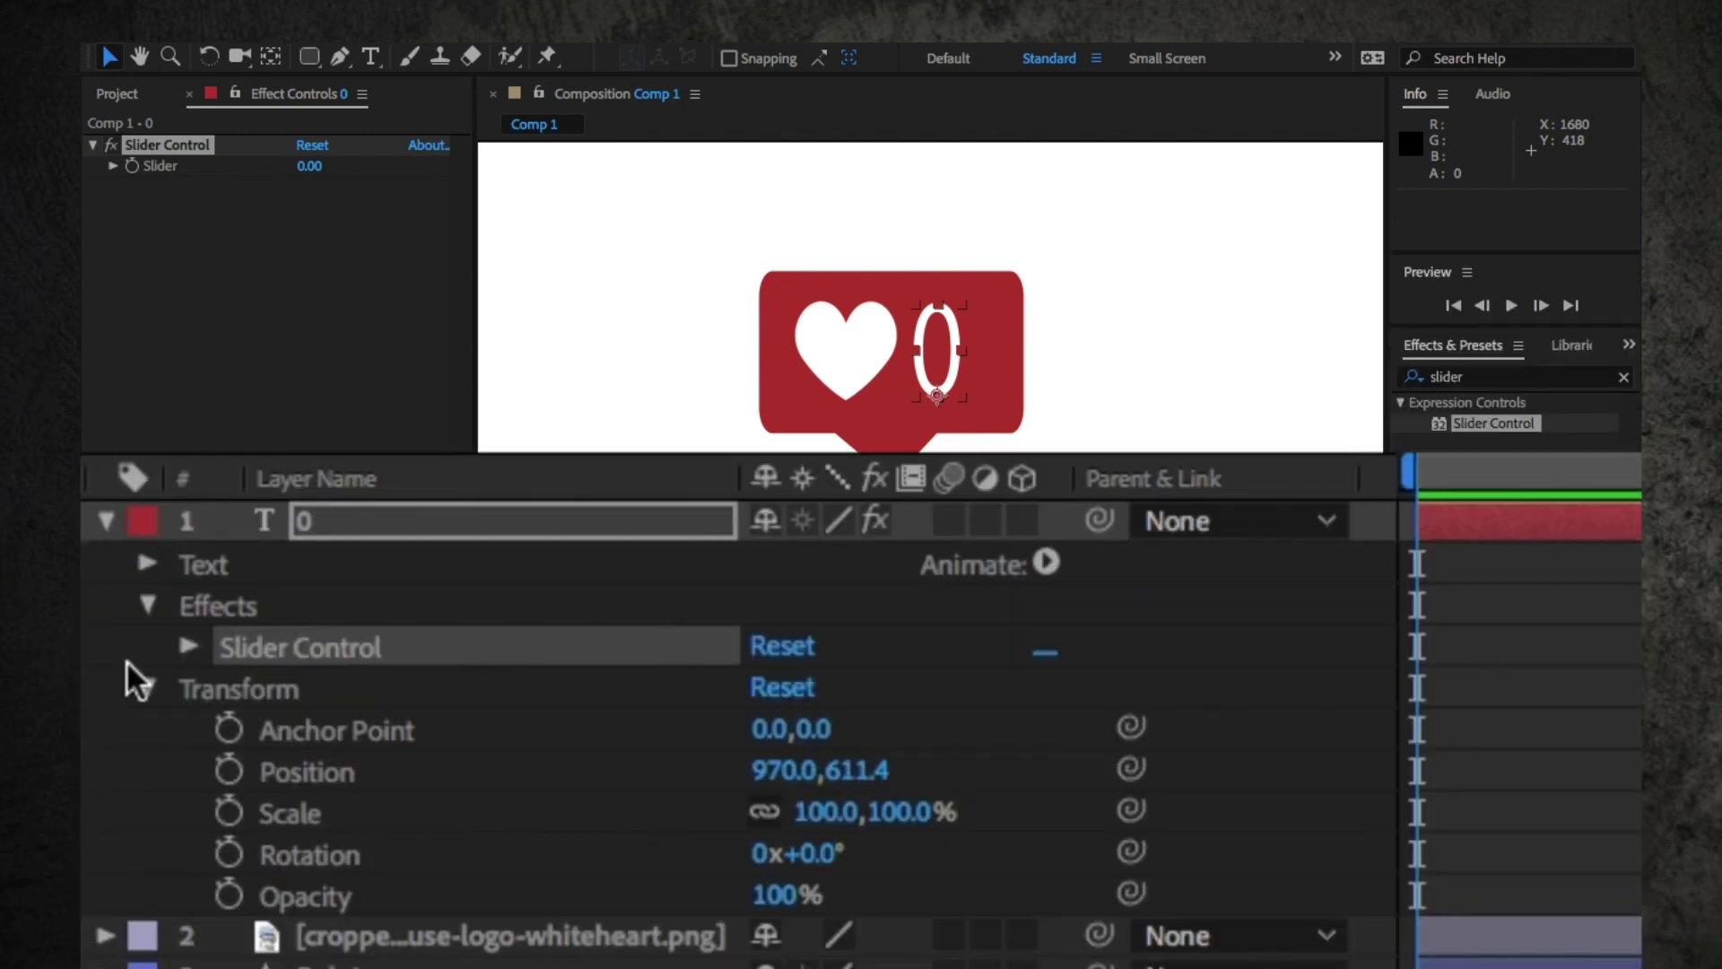
# - Add a Source Text expression pick-whipped to Slider Control > Slider
pyautogui.click(147, 689)
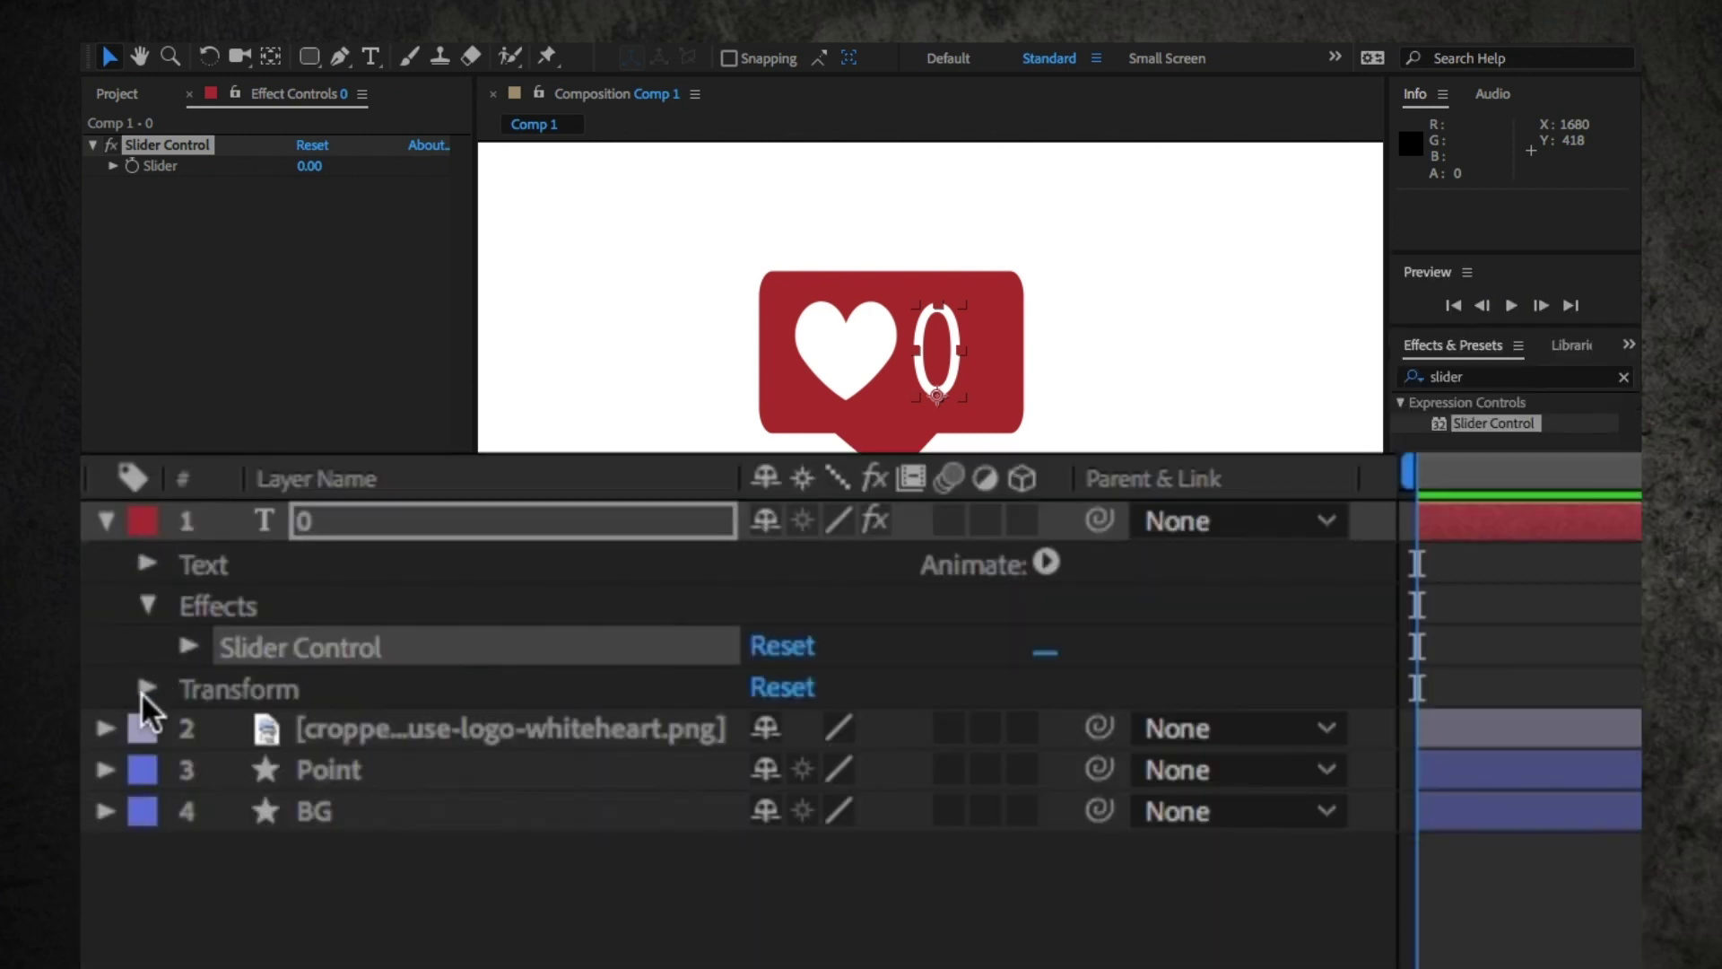
pyautogui.click(145, 564)
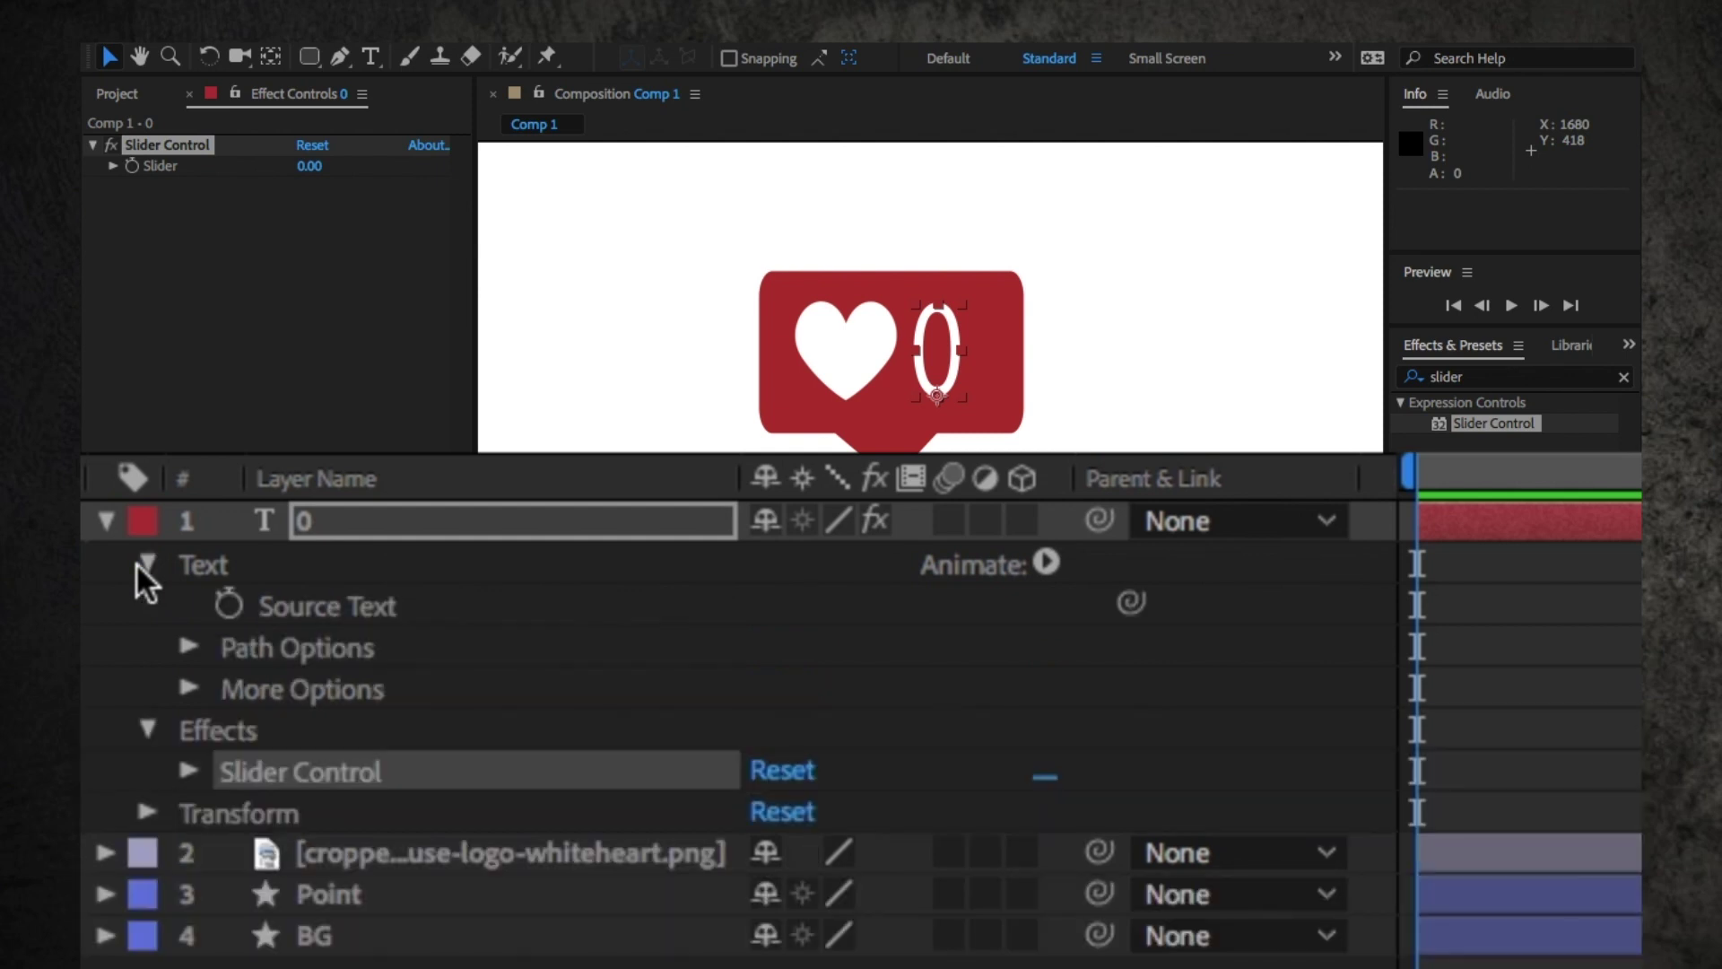
pyautogui.keyDown('alt'); pyautogui.click(228, 605); pyautogui.keyUp('alt')
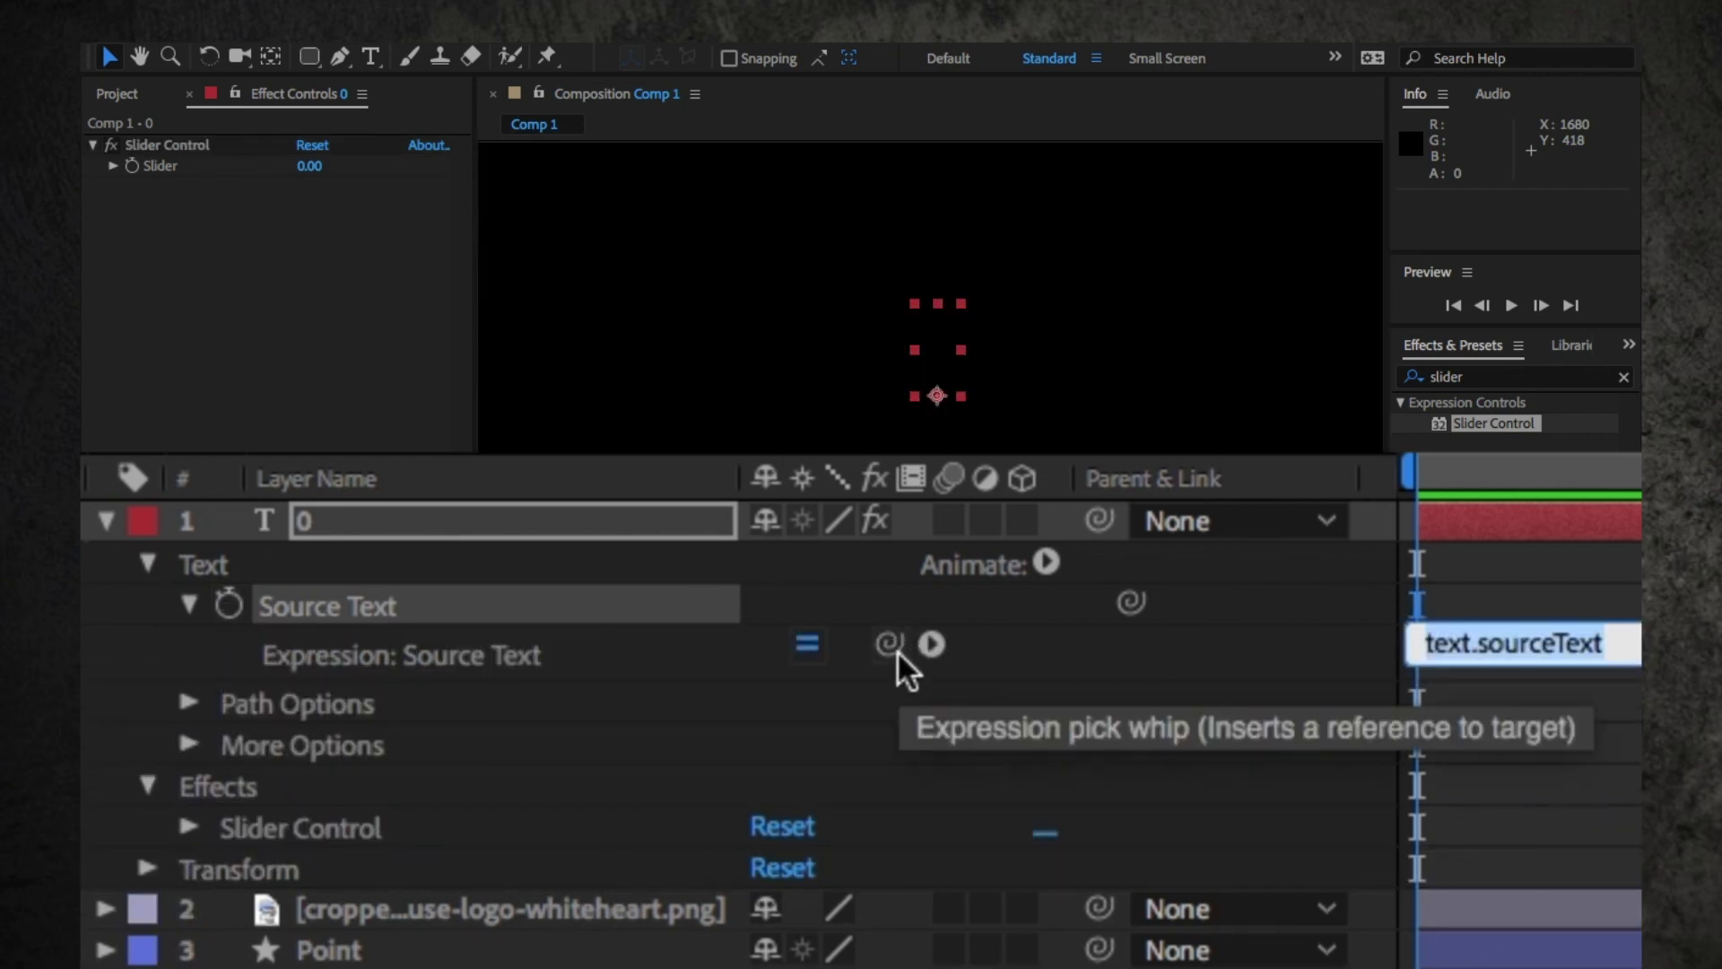
pyautogui.moveTo(901, 649); pyautogui.dragTo(314, 827)
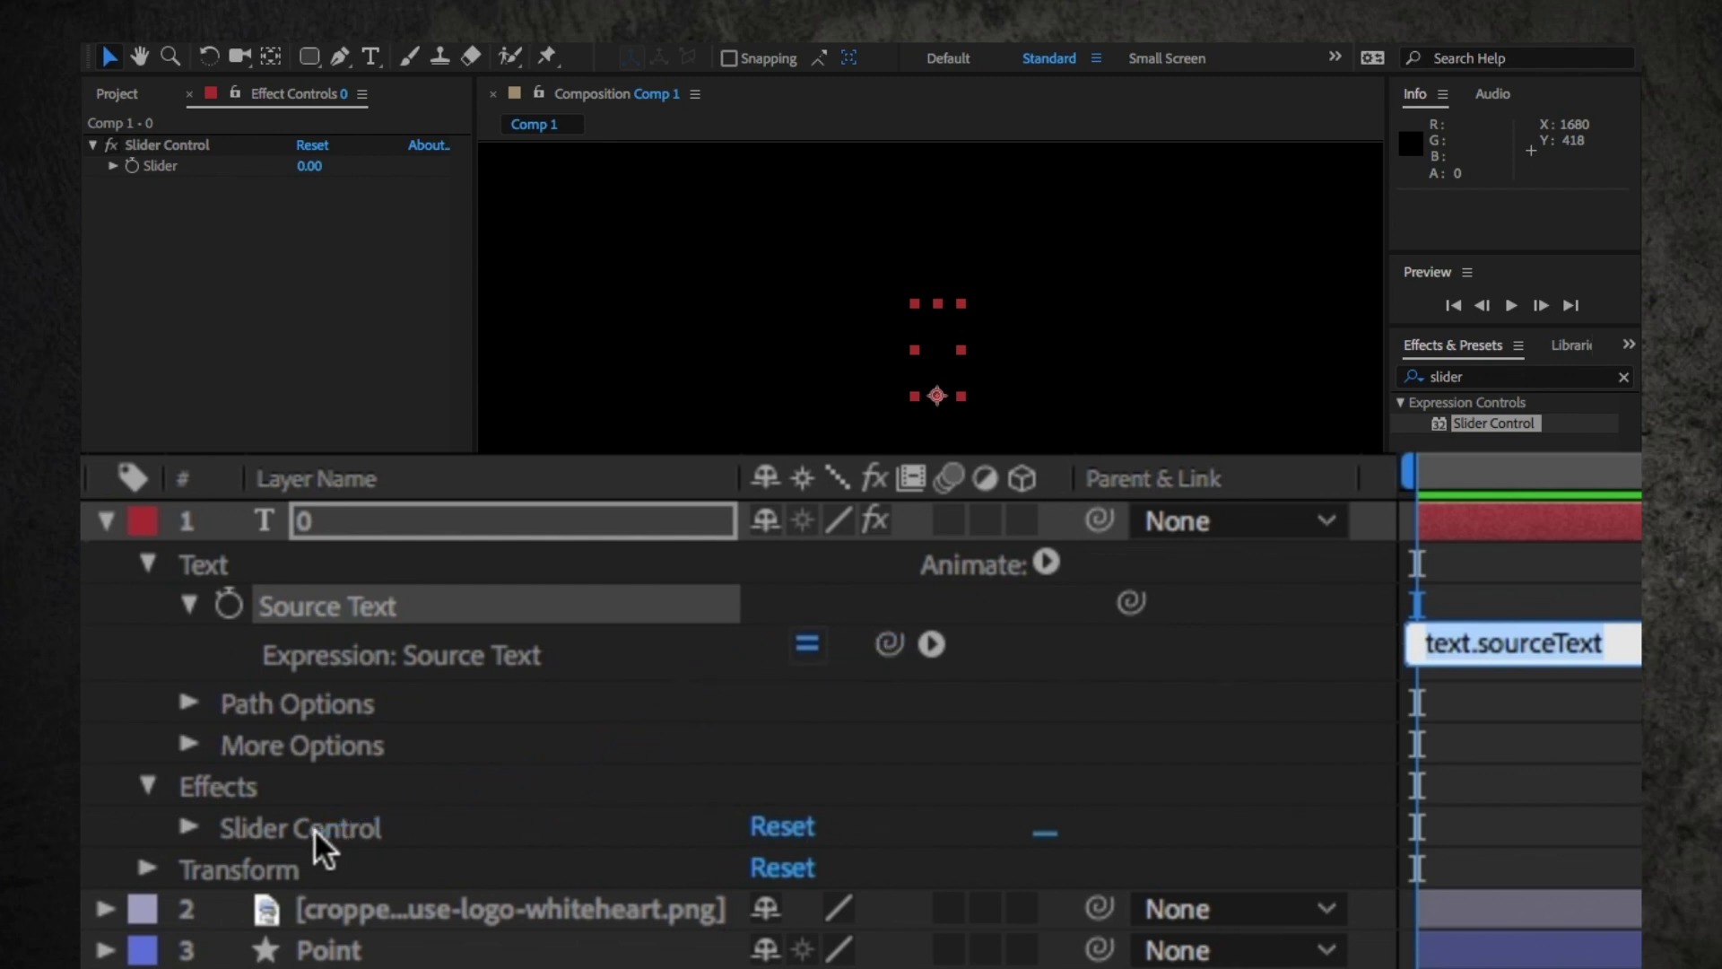
pyautogui.click(181, 830)
pyautogui.moveTo(895, 638); pyautogui.dragTo(334, 868)
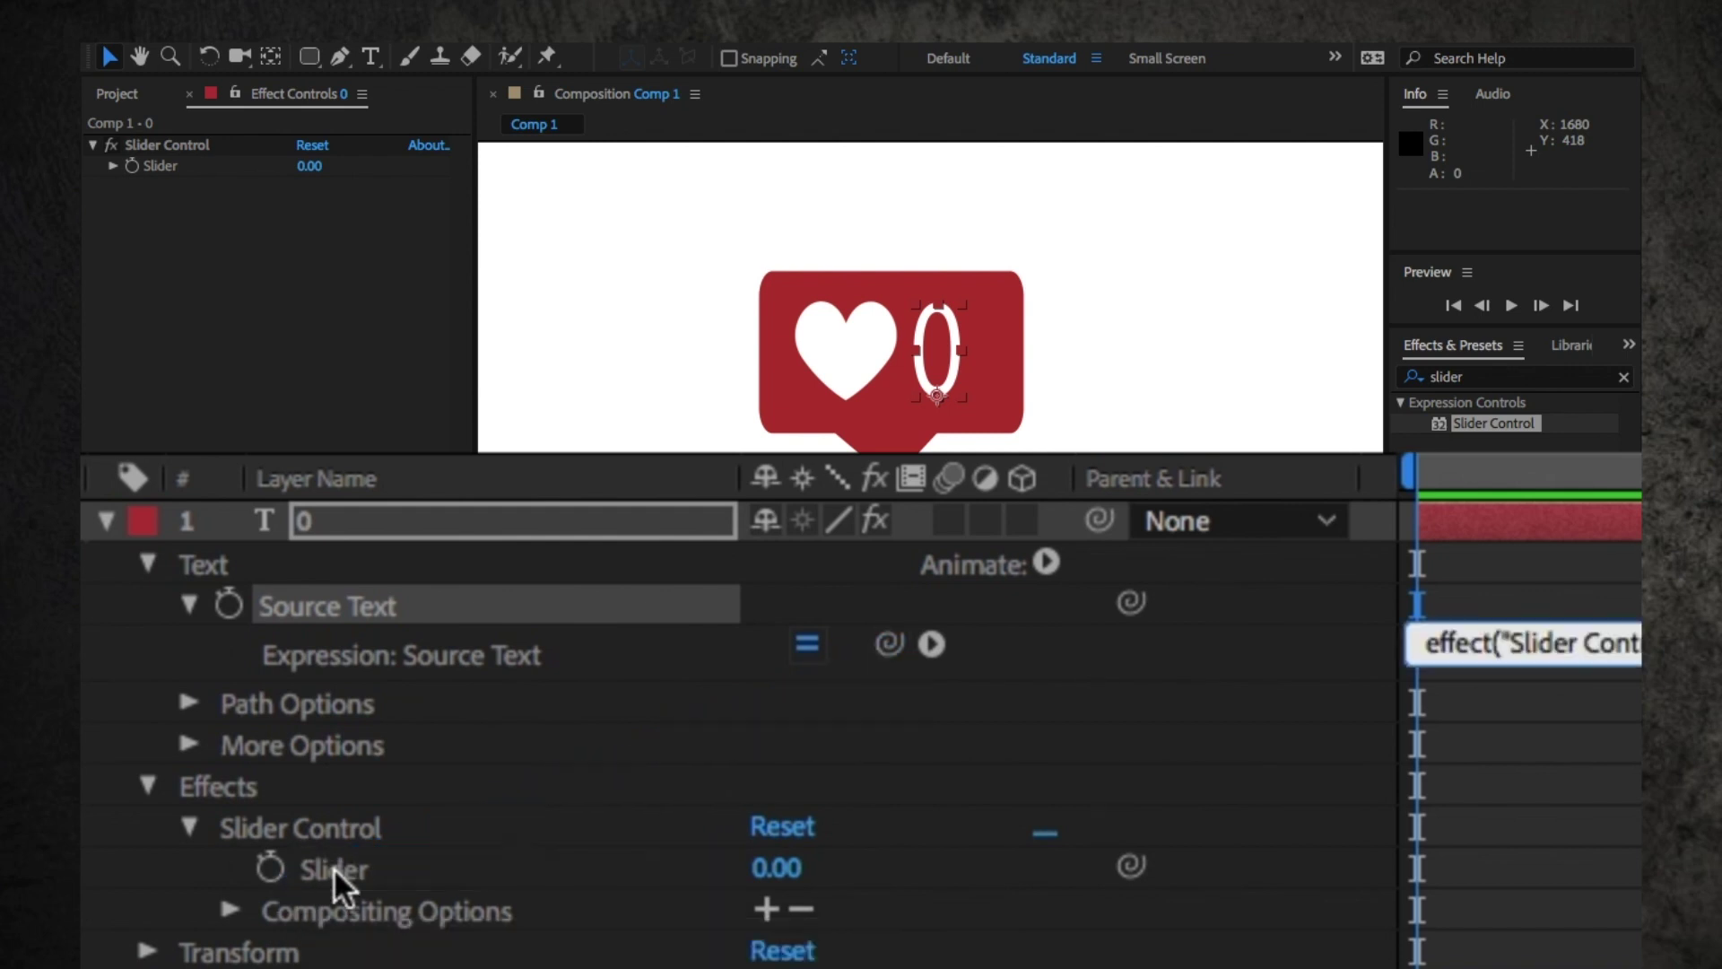
# - Keyframe the Slider at 0 at 0 s and raise it to 247 at 4 s
pyautogui.click(756, 769)
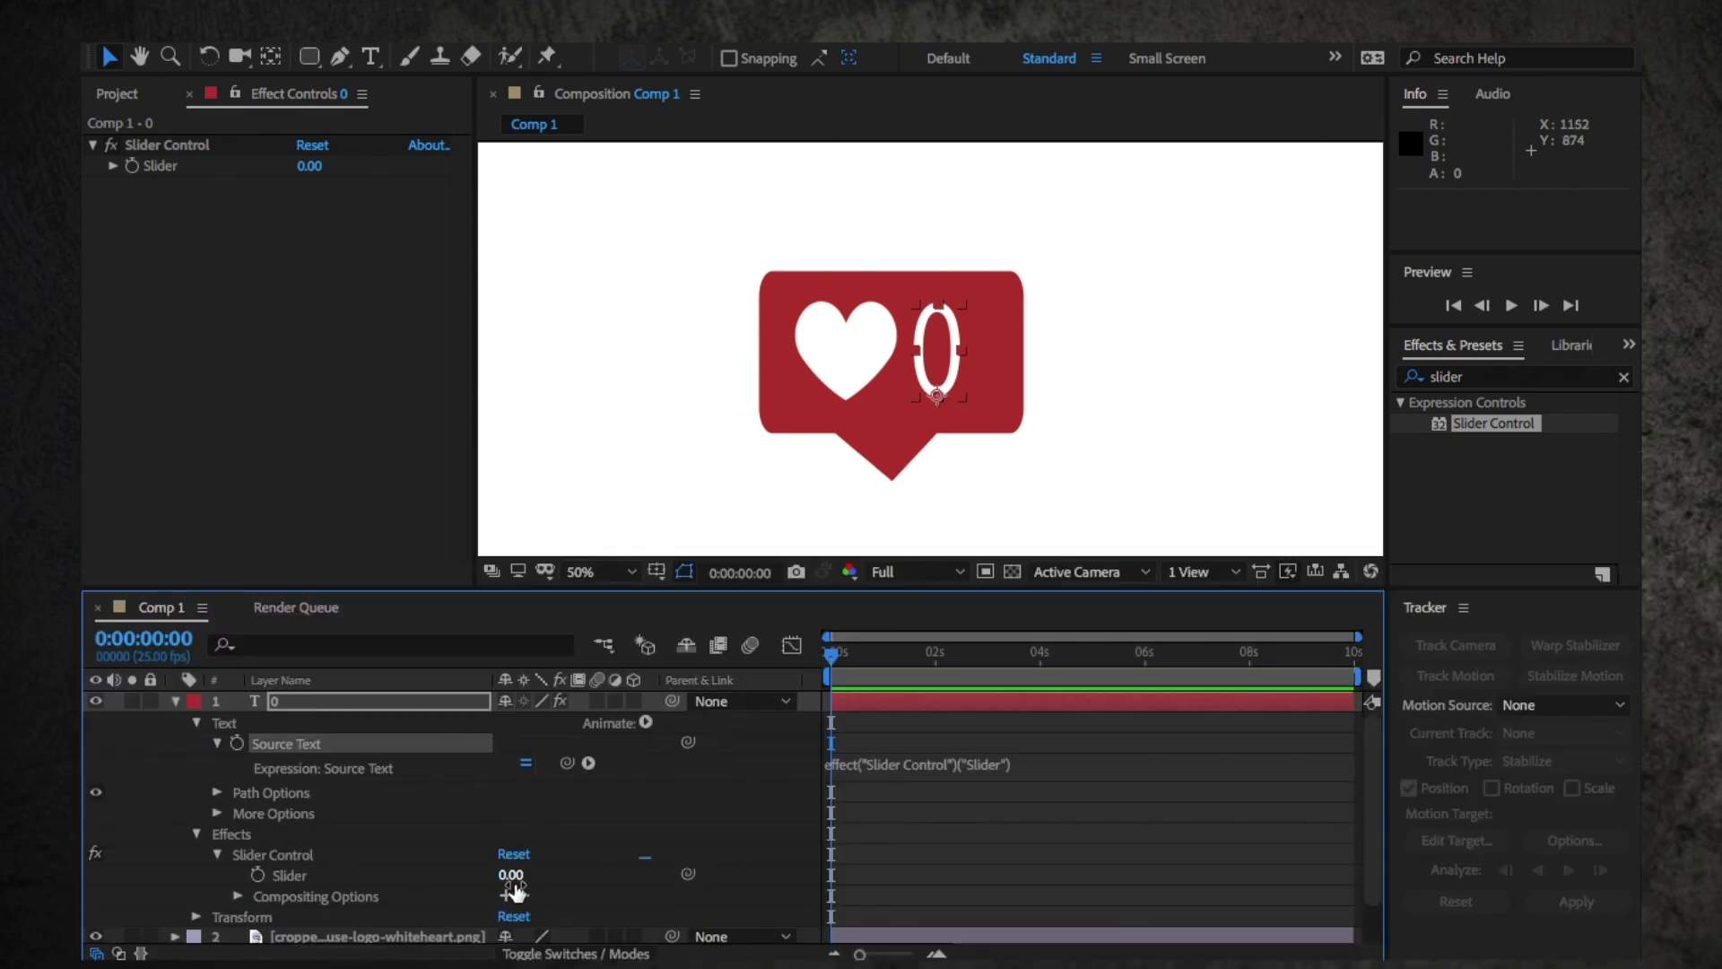
pyautogui.moveTo(513, 888)
pyautogui.mouseDown()
pyautogui.moveTo(683, 872)
pyautogui.moveTo(530, 876)
pyautogui.mouseUp()
pyautogui.hotkey('ctrl', 'z')
pyautogui.click(257, 875)
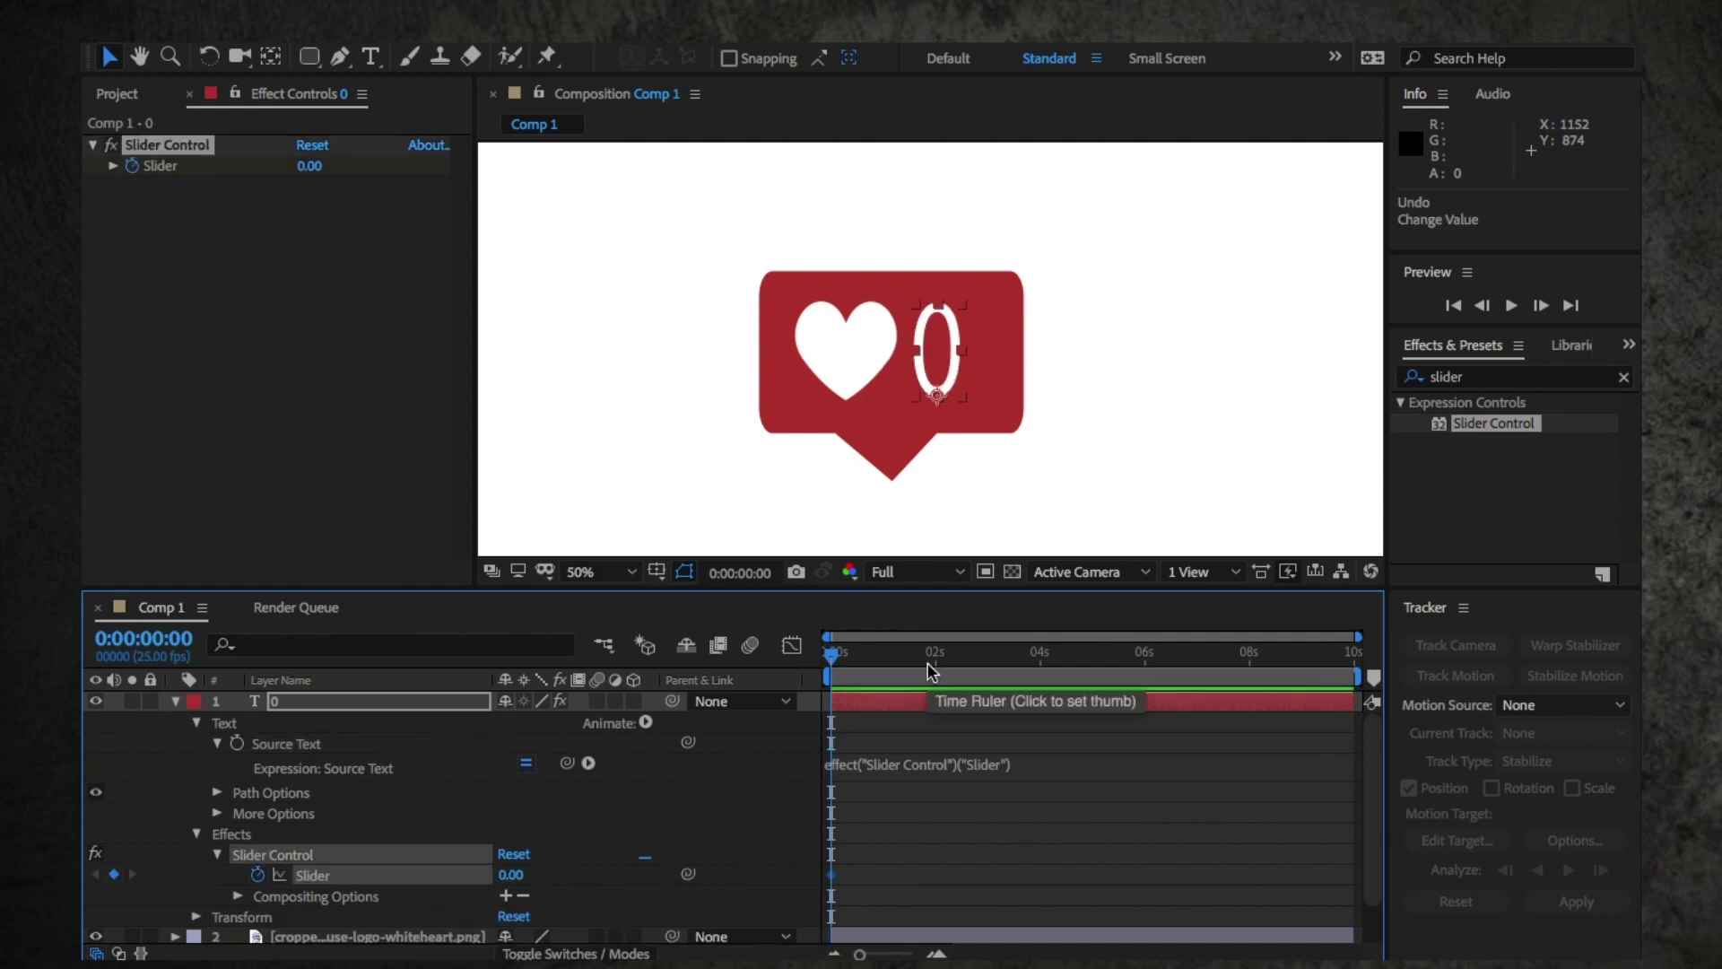
pyautogui.click(1041, 665)
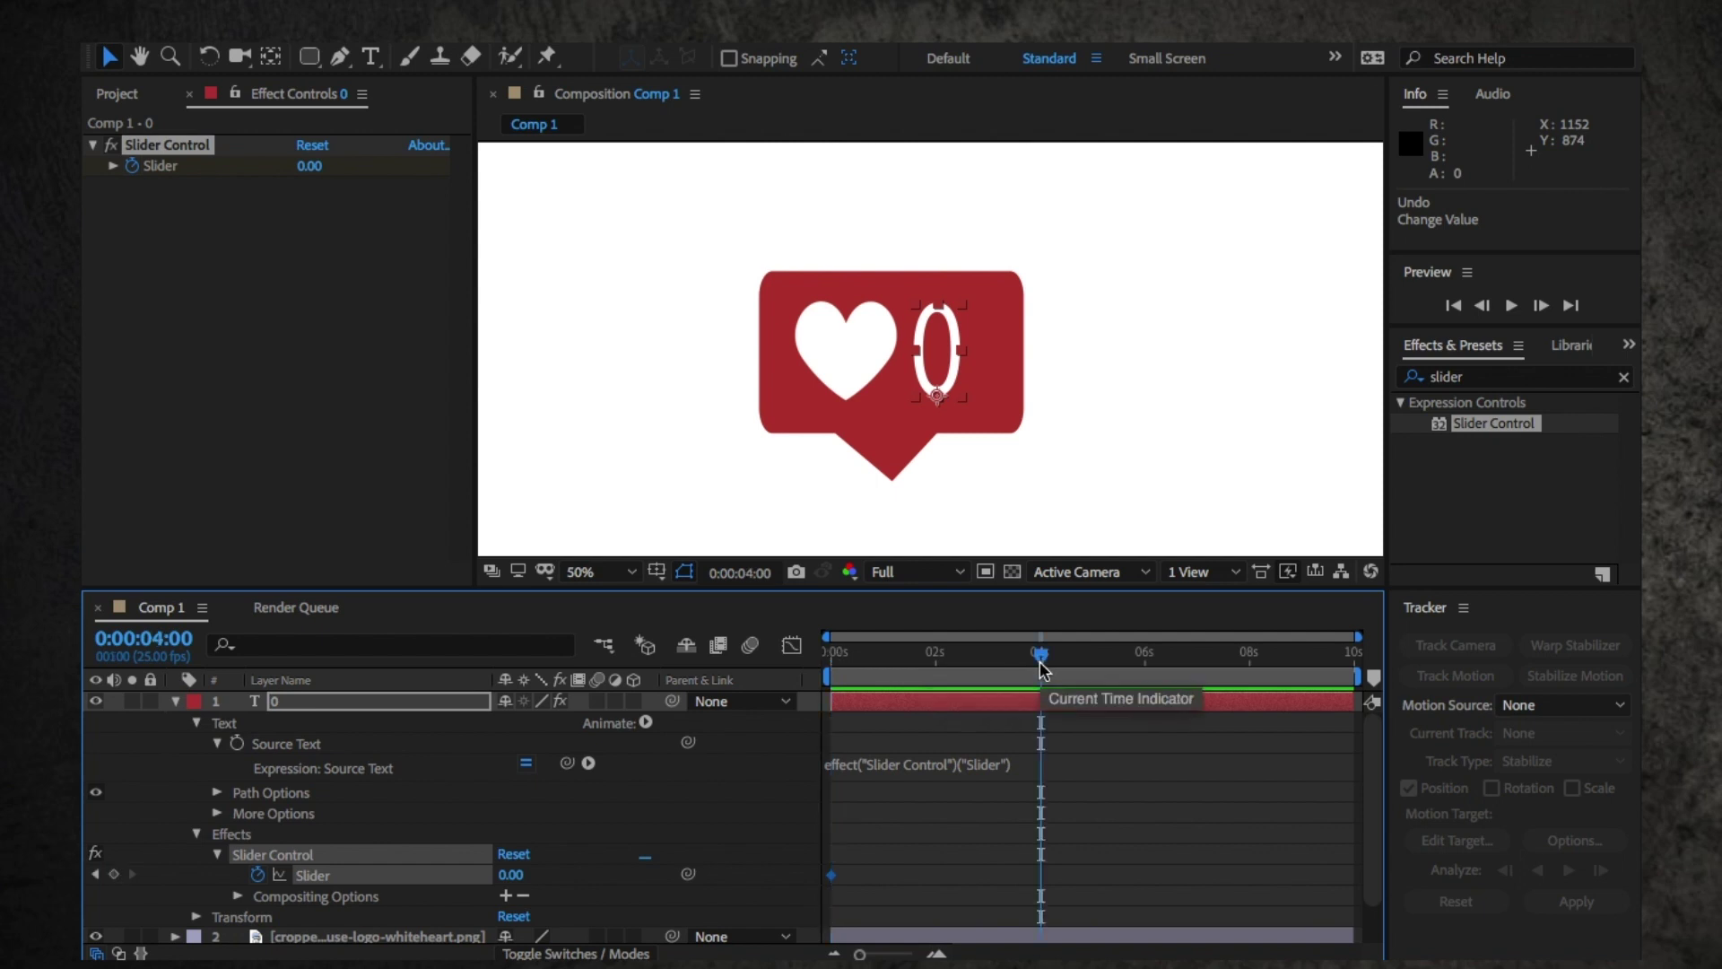
pyautogui.moveTo(527, 877); pyautogui.dragTo(679, 872)
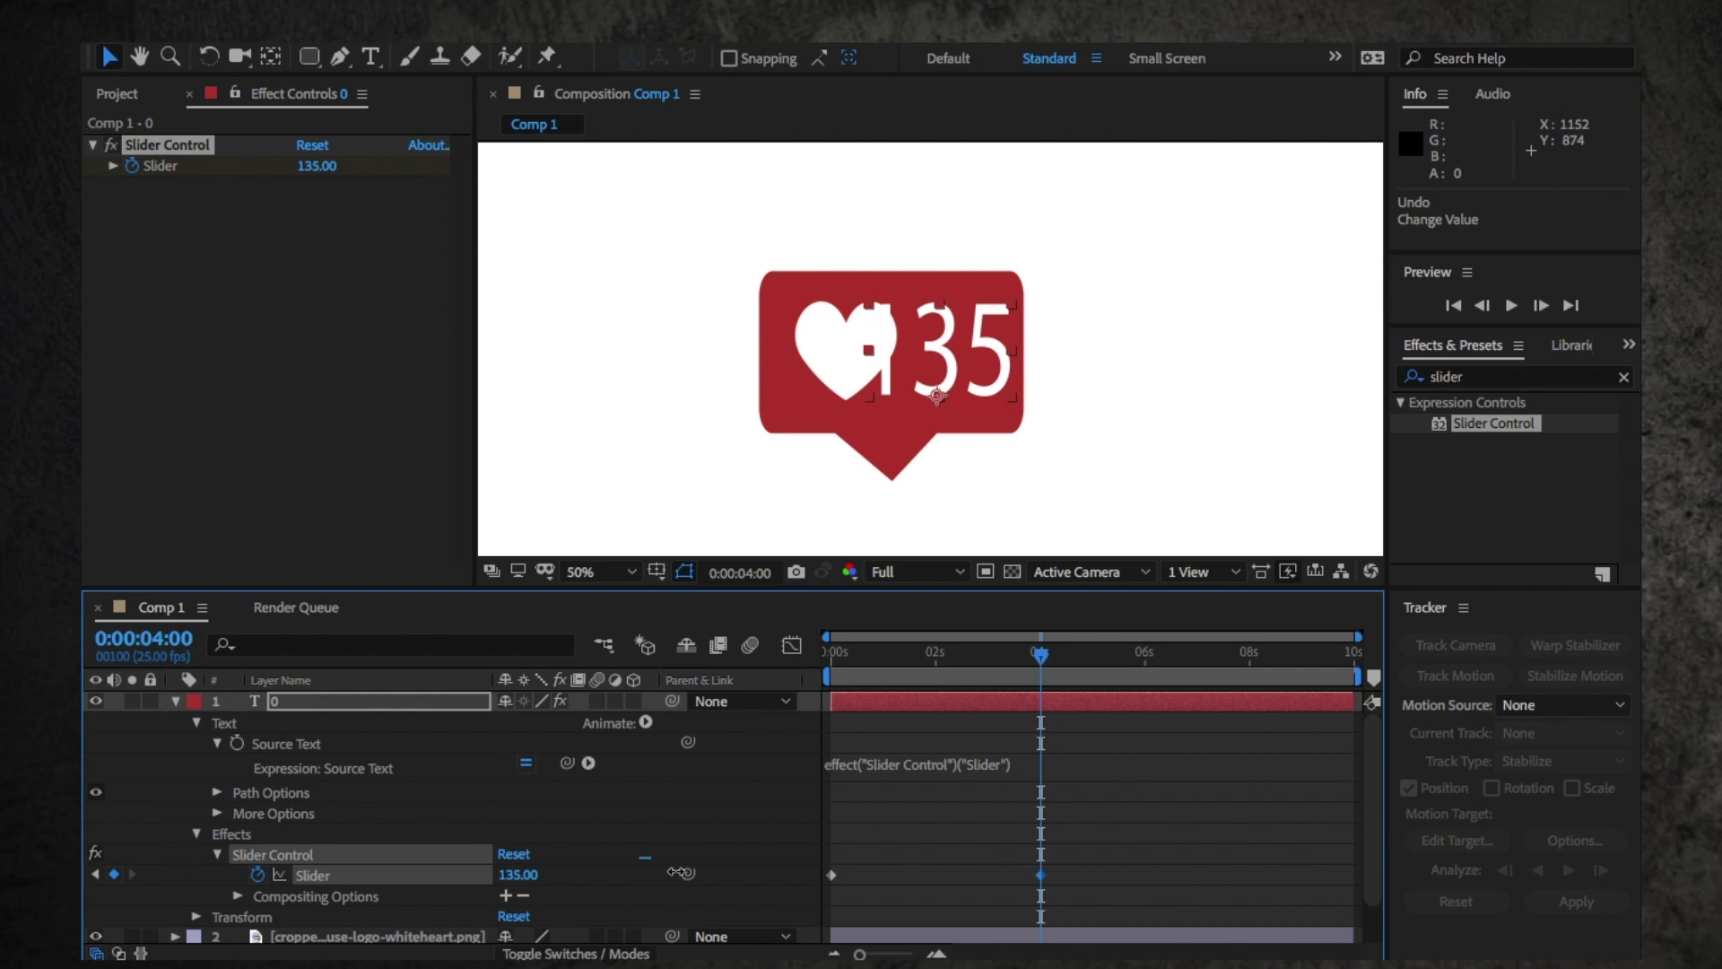
pyautogui.moveTo(679, 872); pyautogui.dragTo(827, 880)
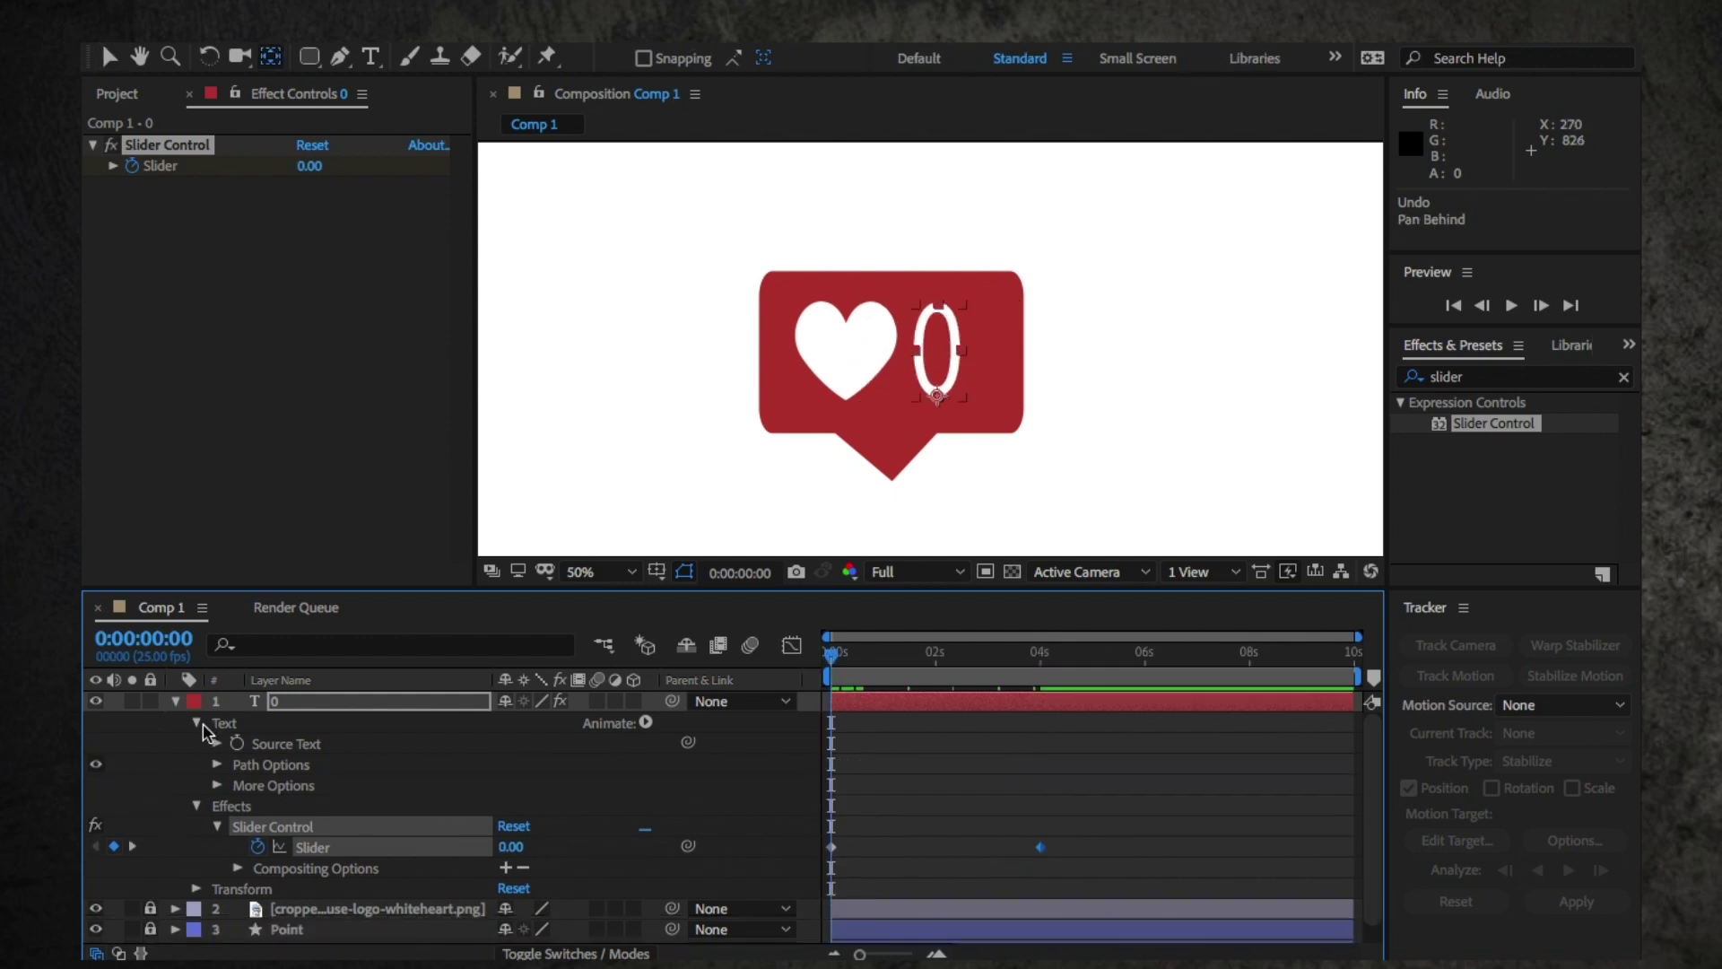
# - Offset the counter's anchor point, left-align the count, and return to time 0
pyautogui.click(197, 723)
pyautogui.click(196, 743)
pyautogui.click(196, 764)
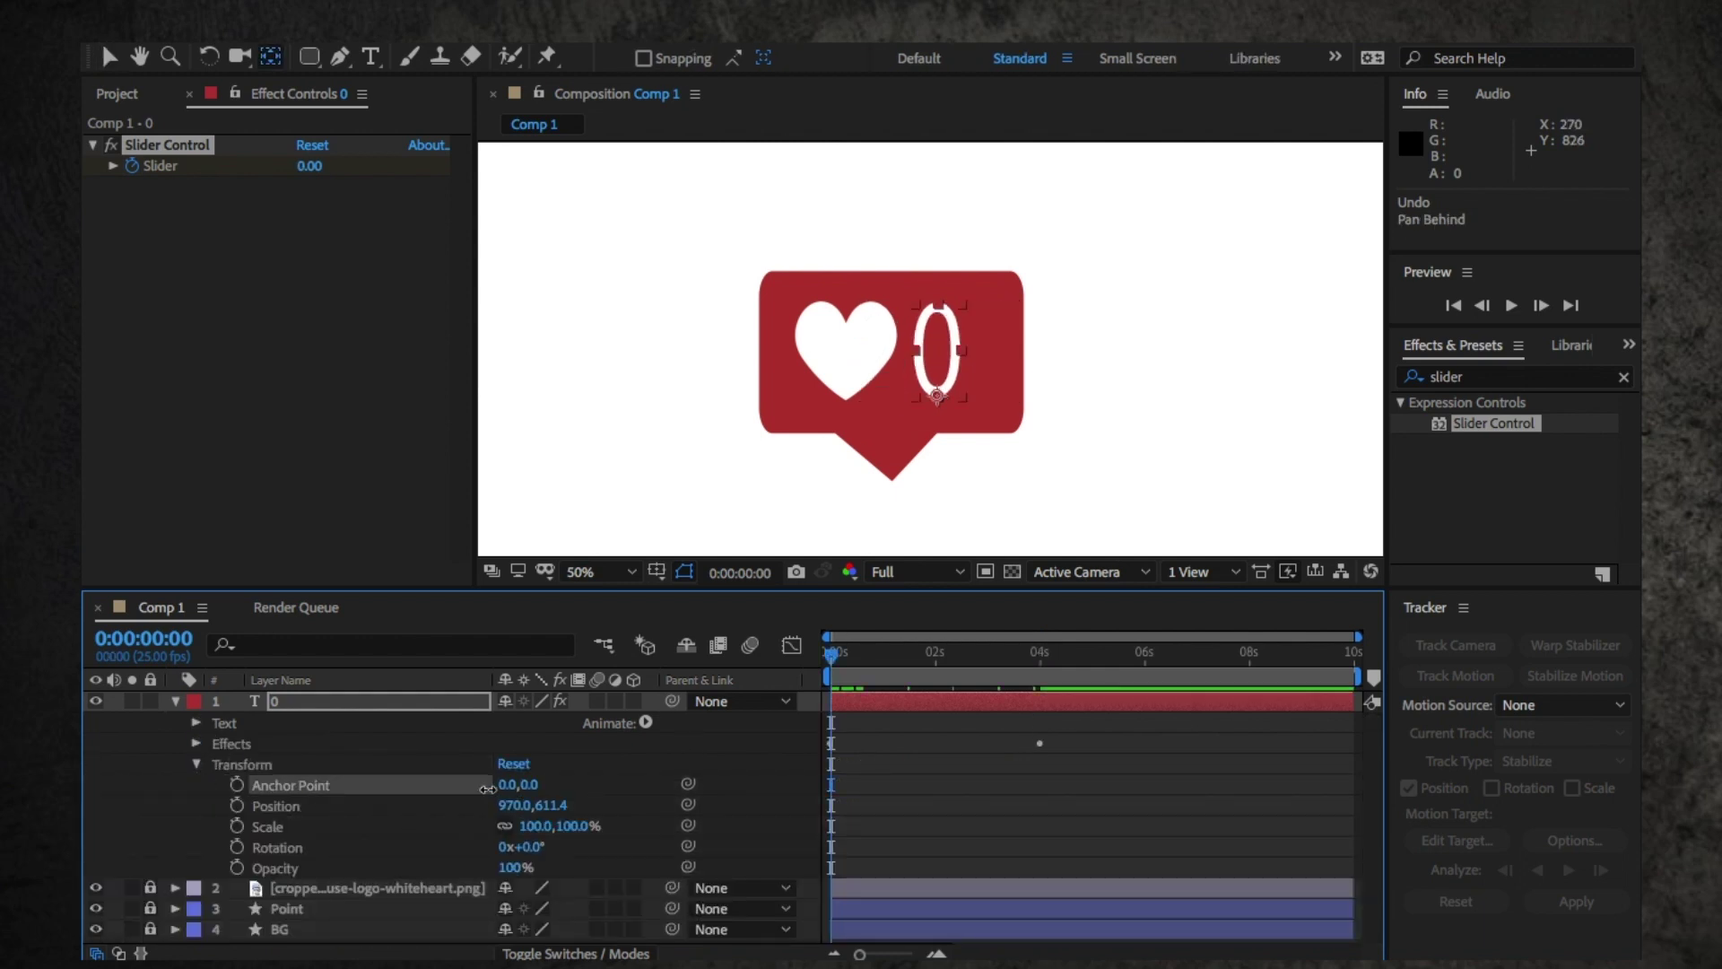
pyautogui.moveTo(487, 789); pyautogui.dragTo(453, 815)
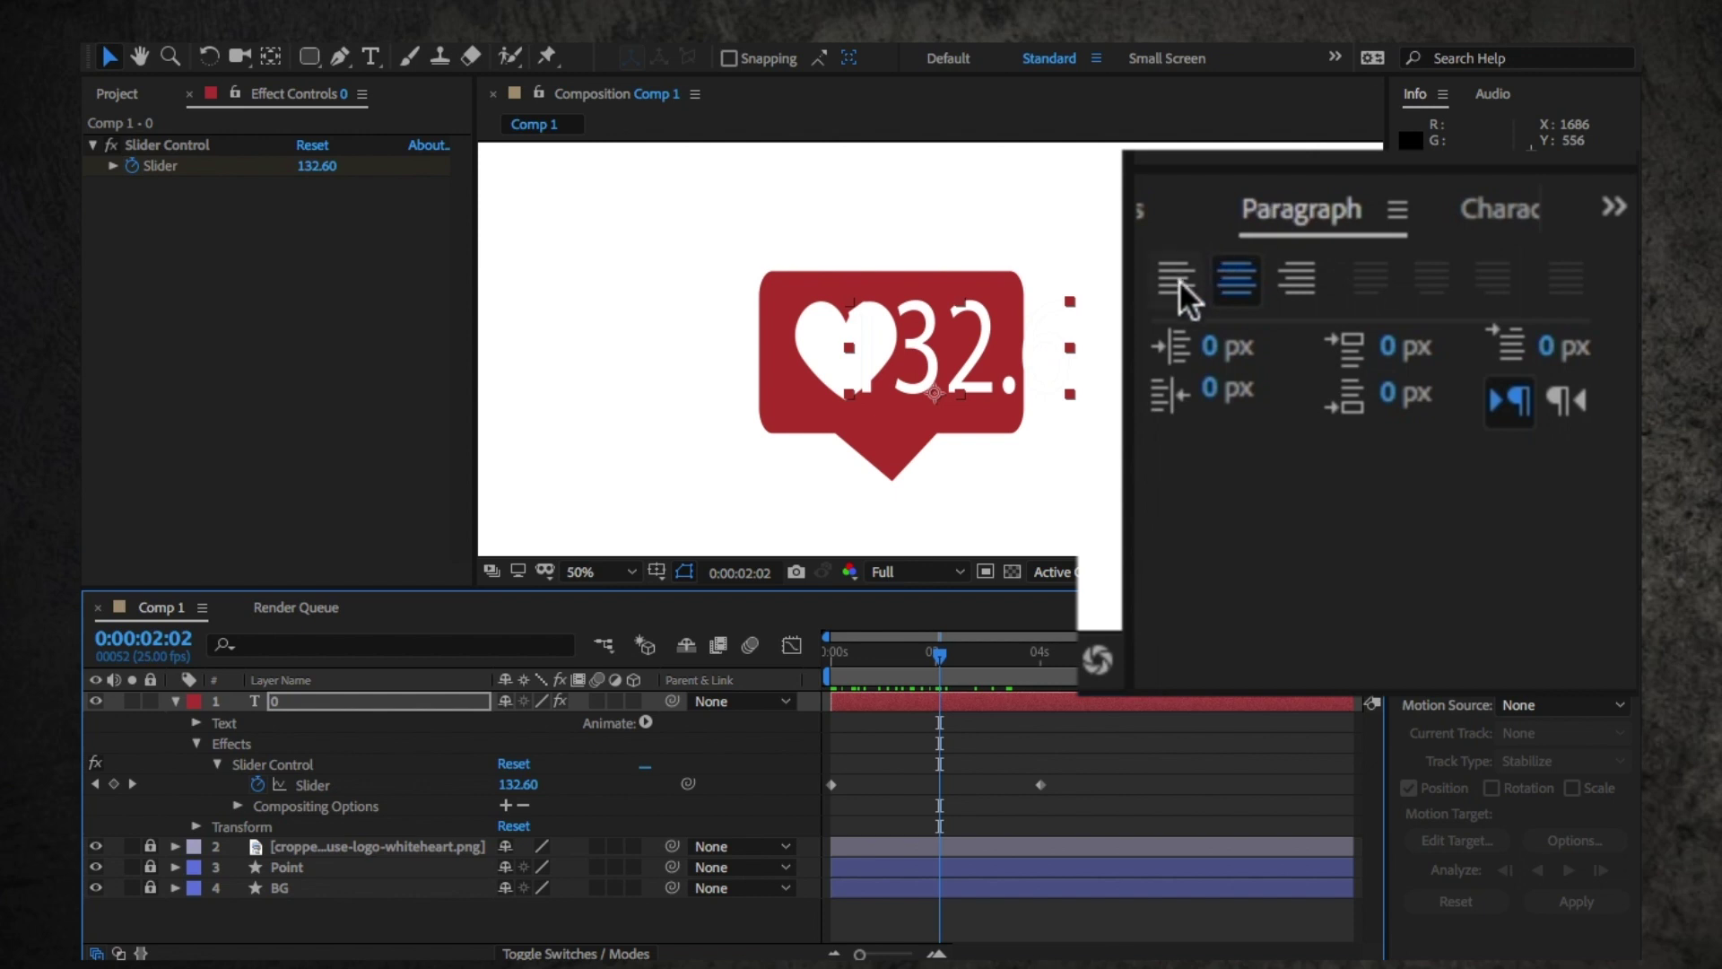
pyautogui.click(1178, 278)
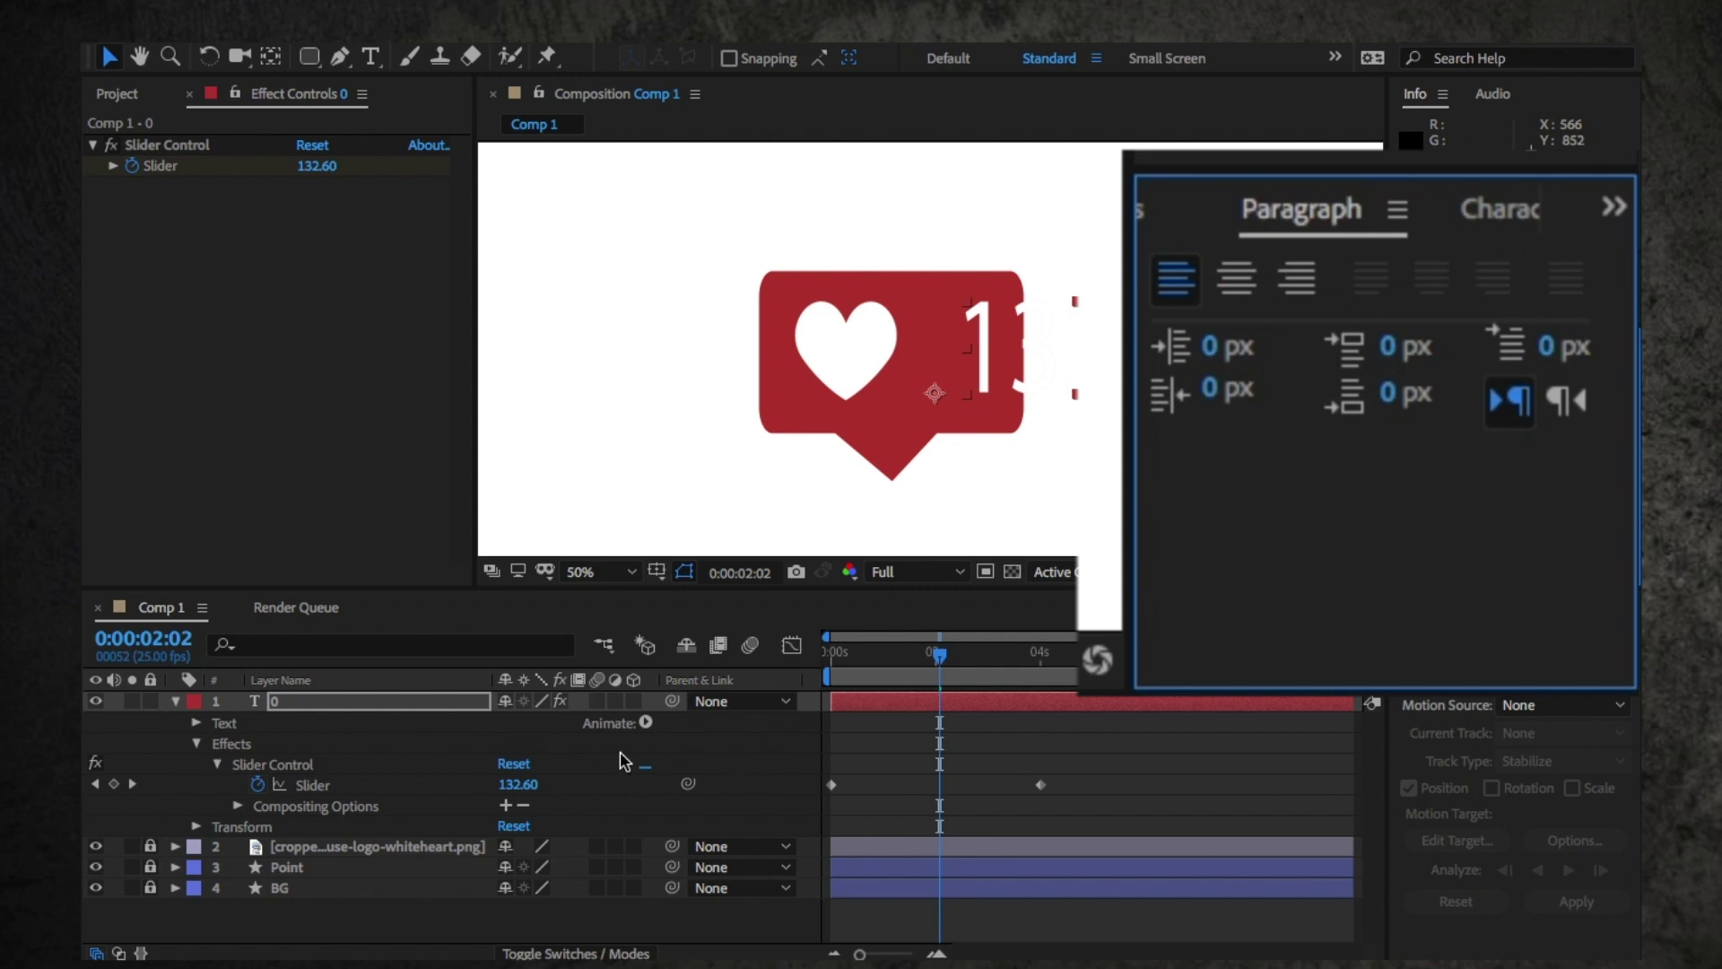
pyautogui.click(898, 674)
pyautogui.press('Home')
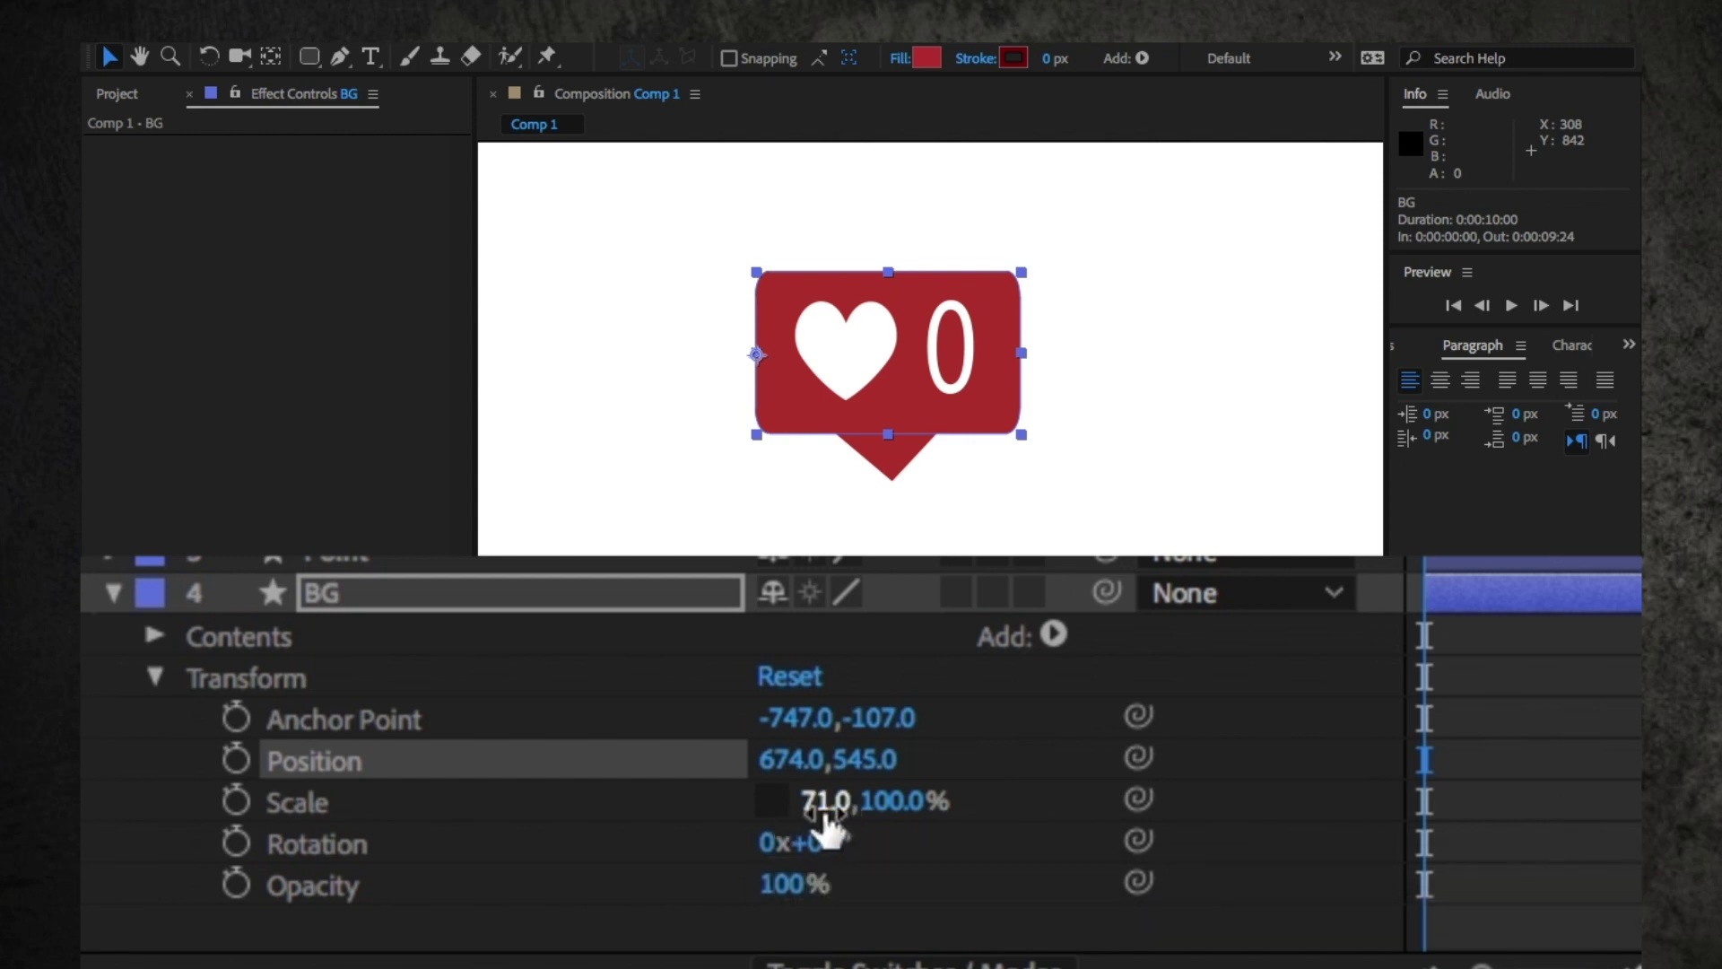
# - Try widening the bubble with position keyframes, then undo those attempts
pyautogui.moveTo(816, 805); pyautogui.dragTo(916, 803)
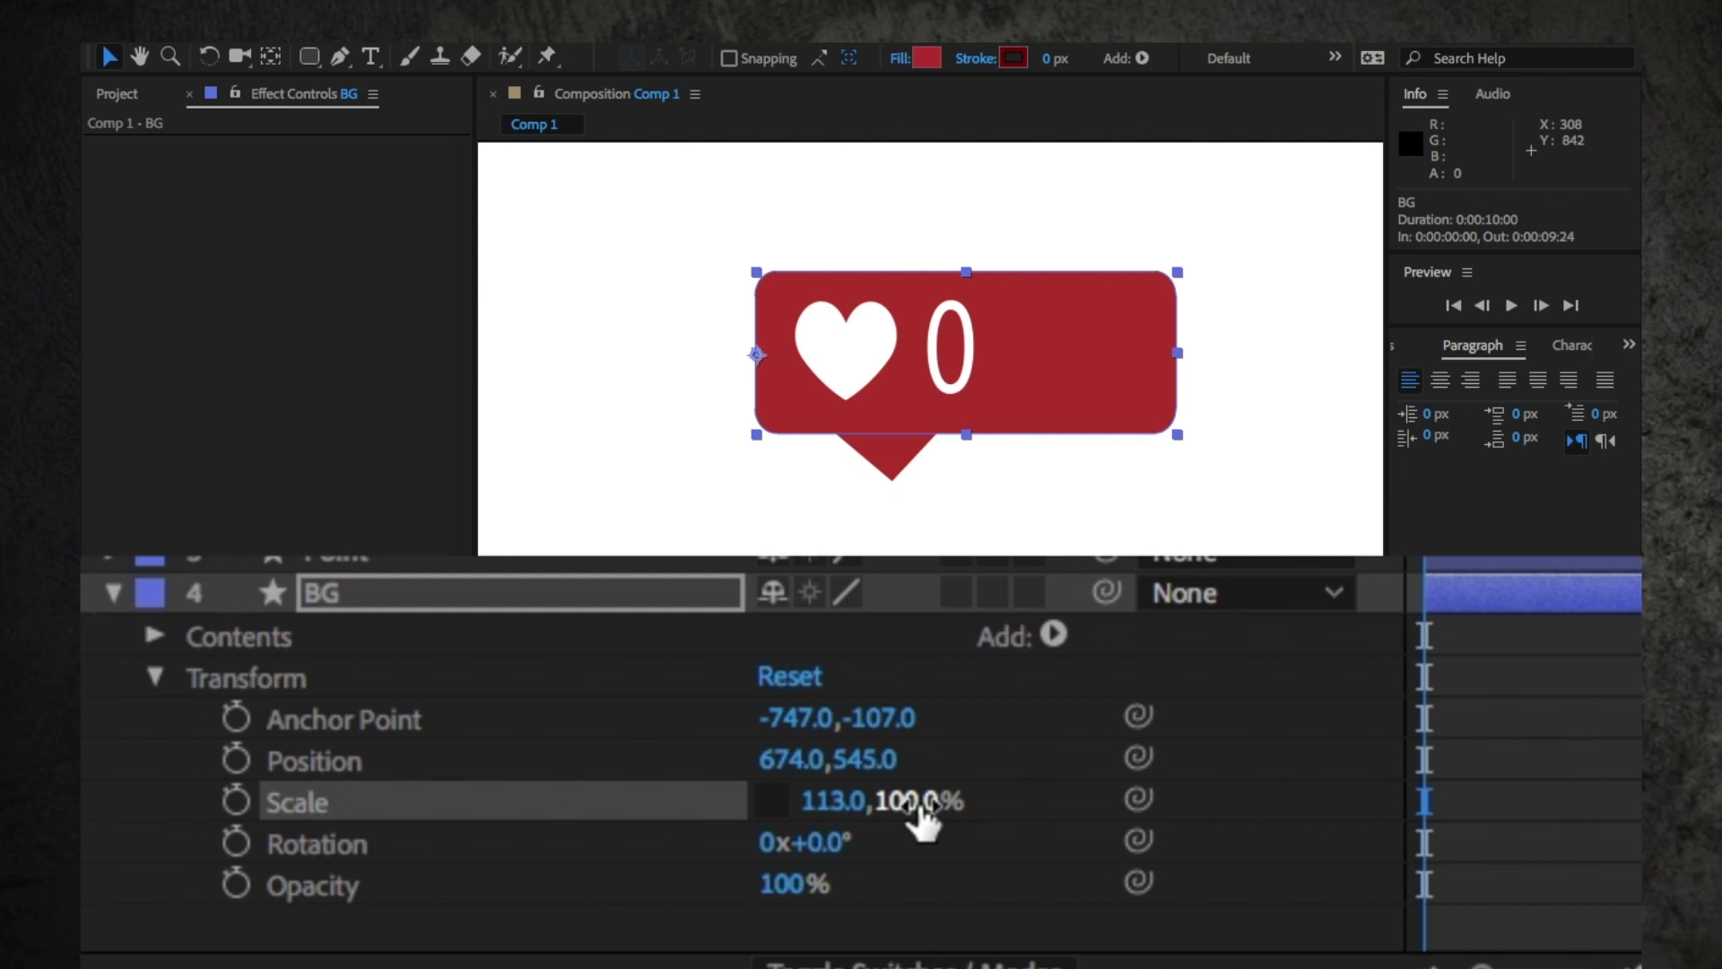
pyautogui.hotkey('ctrl', 'z')
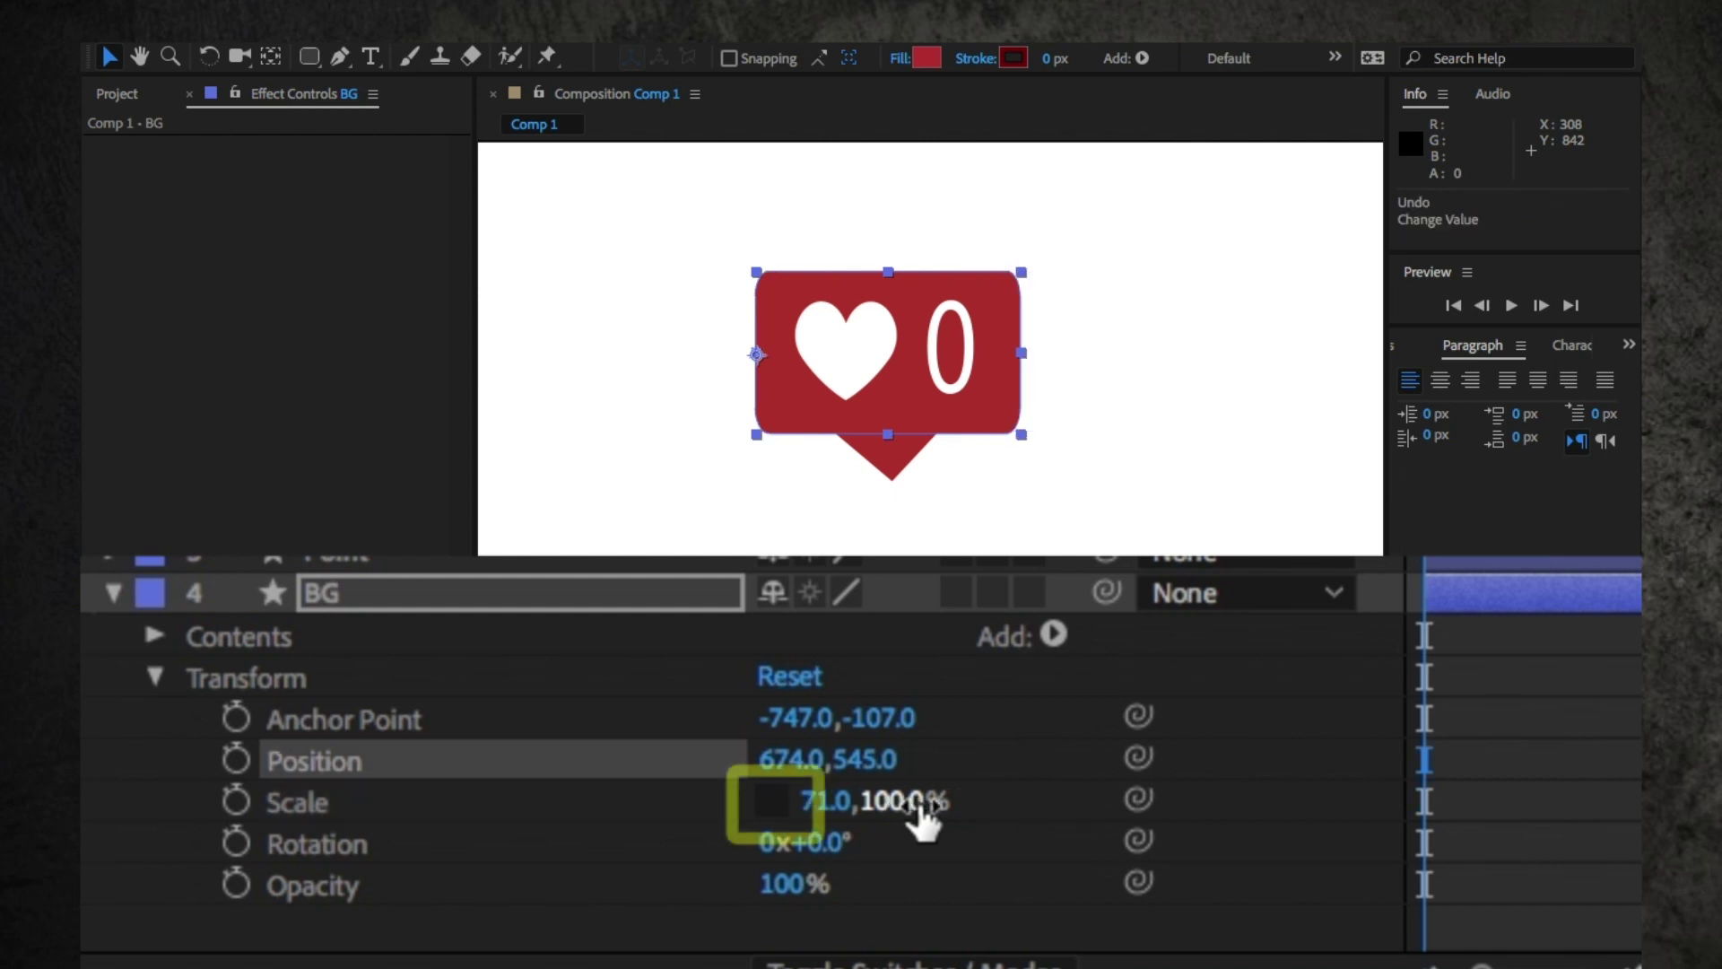
pyautogui.click(237, 761)
pyautogui.click(936, 659)
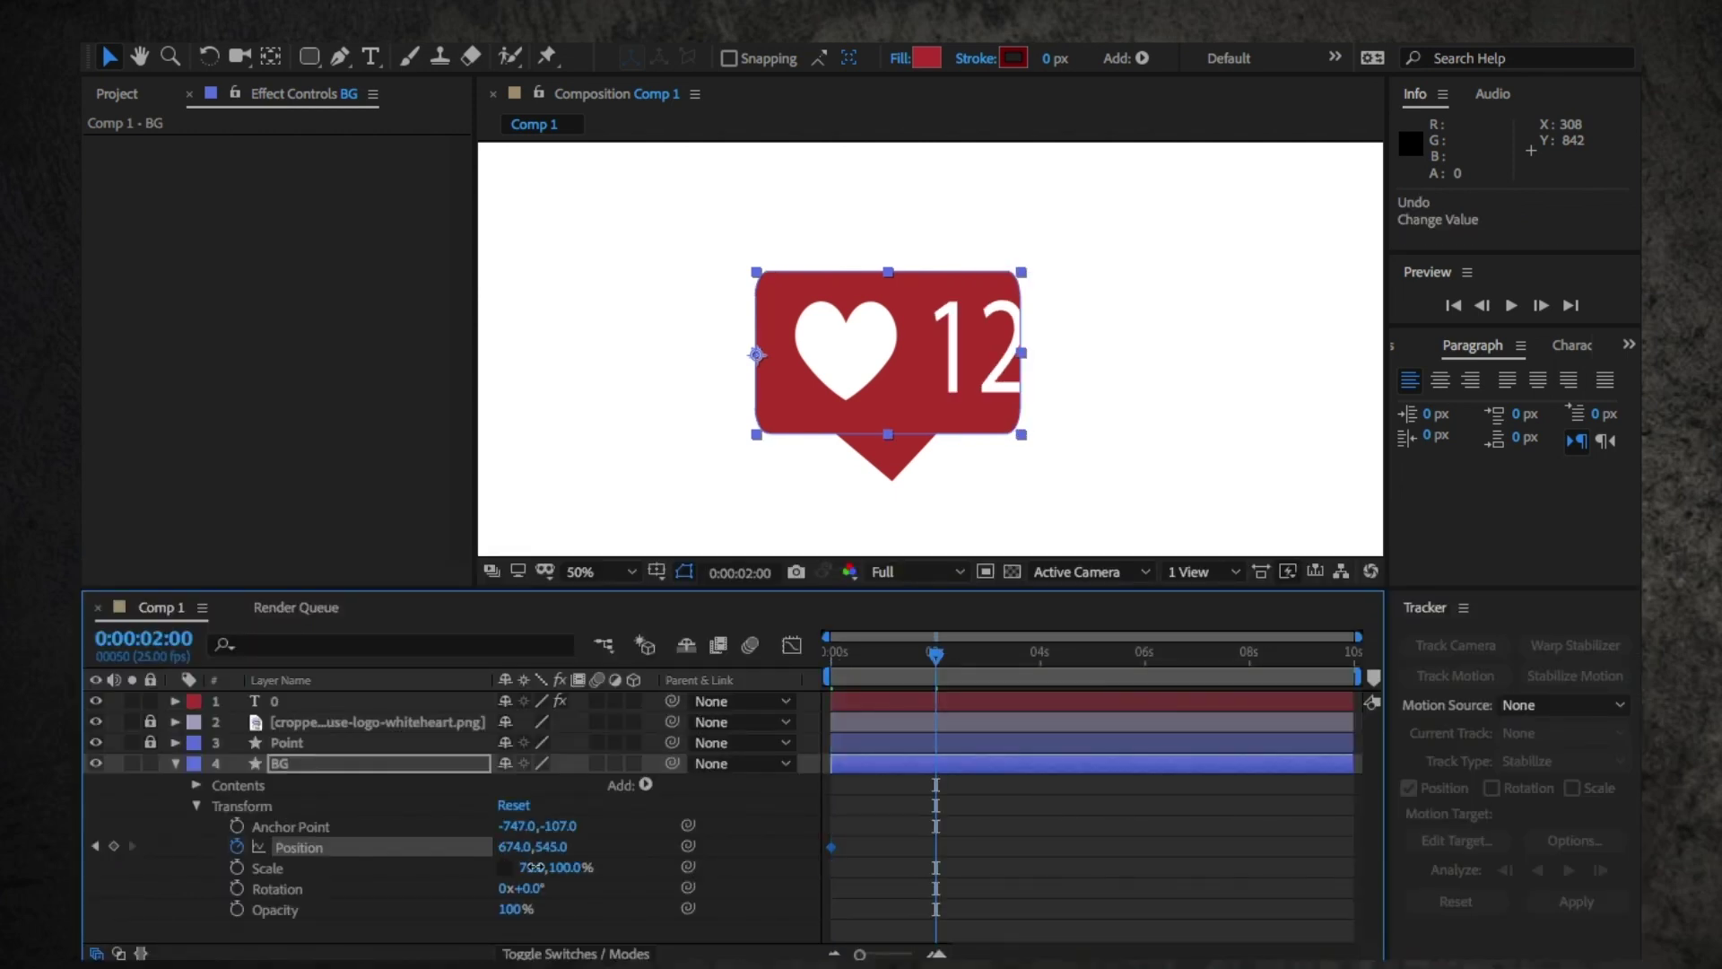
pyautogui.moveTo(533, 866); pyautogui.dragTo(571, 866)
pyautogui.click(1041, 659)
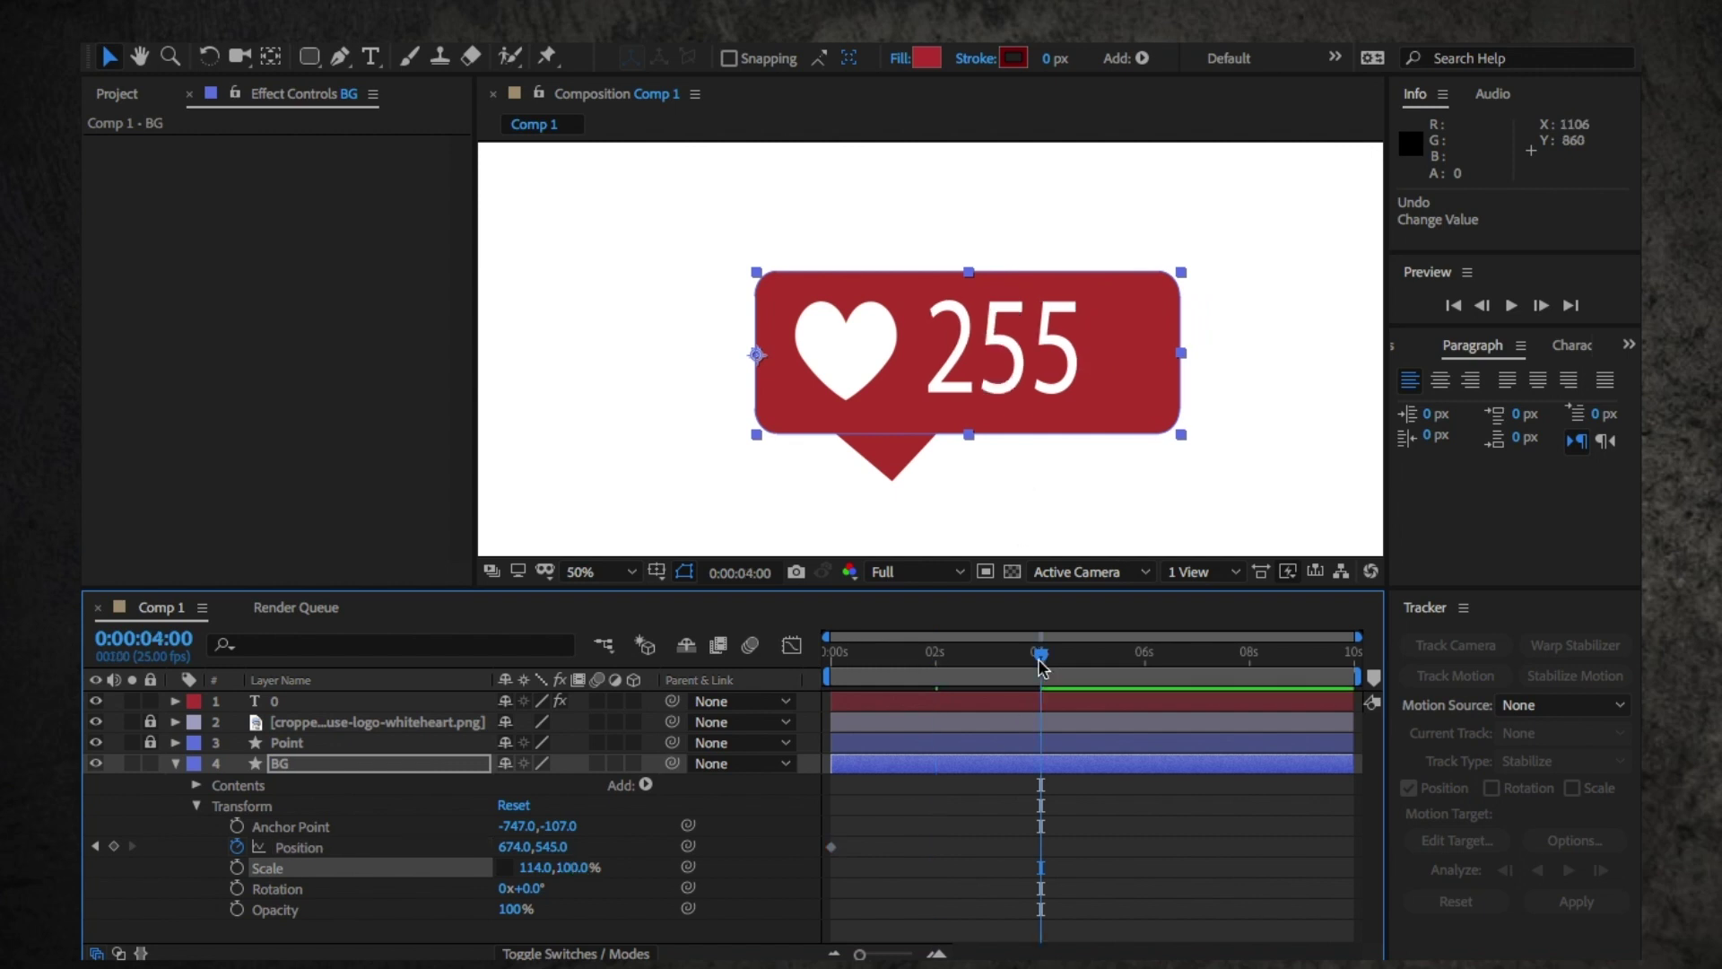
pyautogui.hotkey('ctrl', 'z')
pyautogui.hotkey('ctrl', 'z')
pyautogui.press('Home')
# - Keyframe BG Scale at 71% at 0 s and about 97% at 4 s, then preview
pyautogui.click(237, 867)
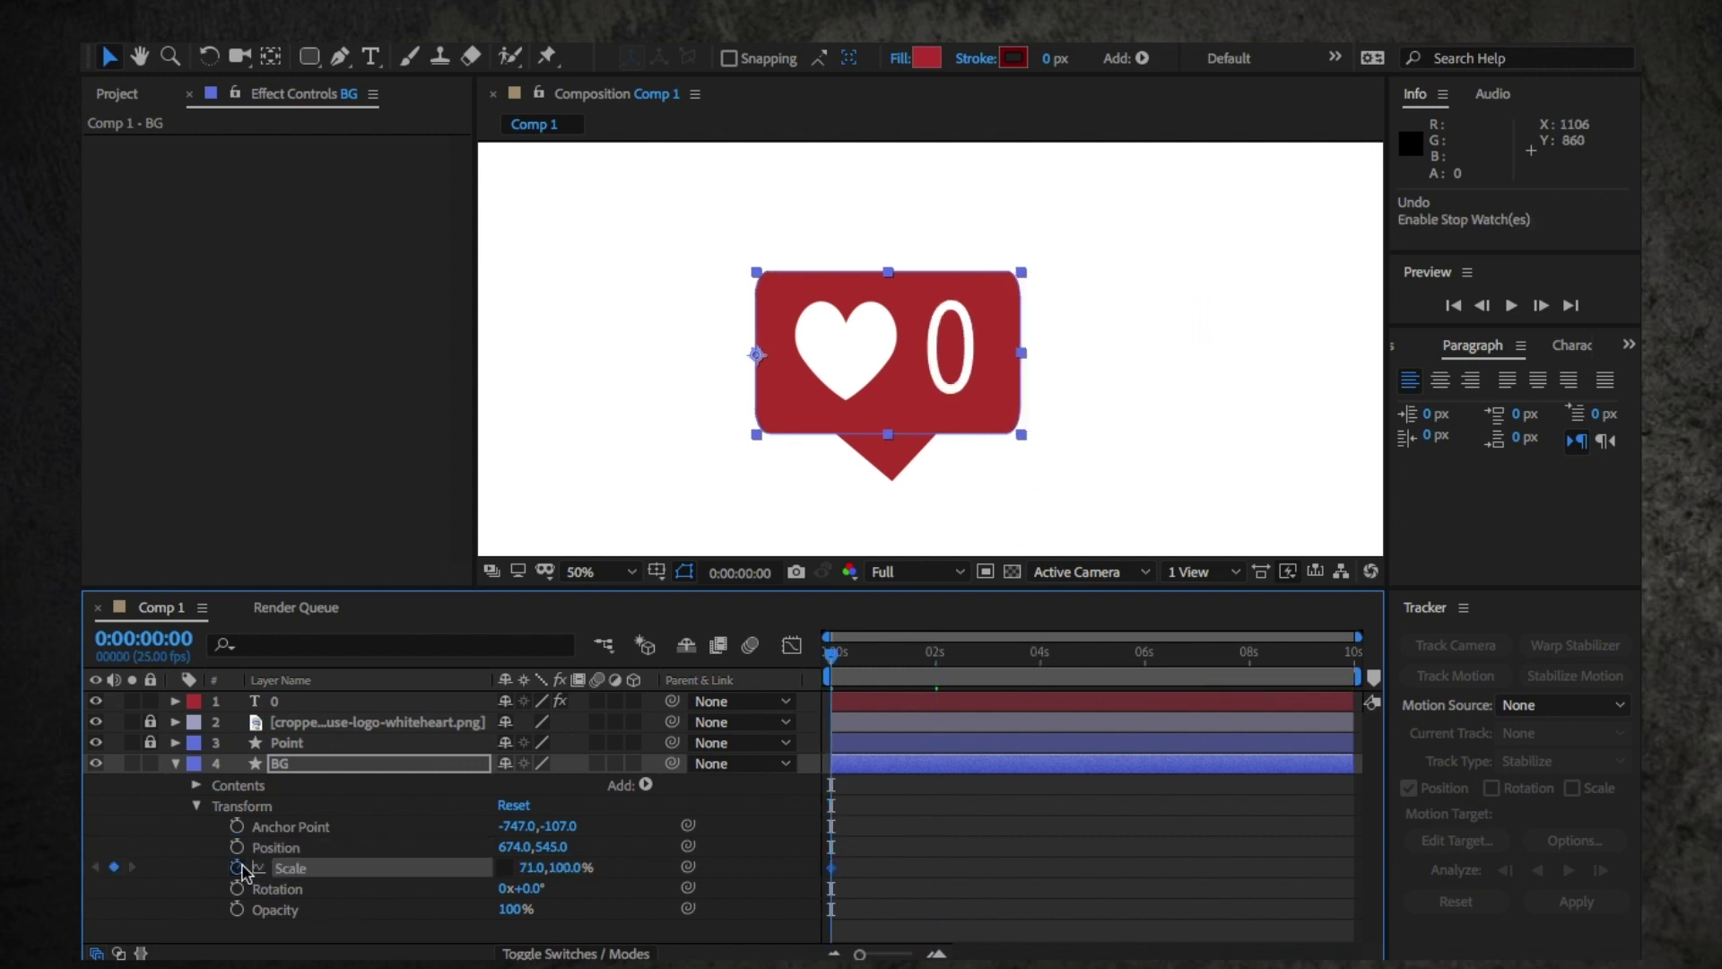
pyautogui.click(1041, 668)
pyautogui.moveTo(527, 867); pyautogui.dragTo(554, 870)
pyautogui.click(1017, 658)
pyautogui.click(851, 661)
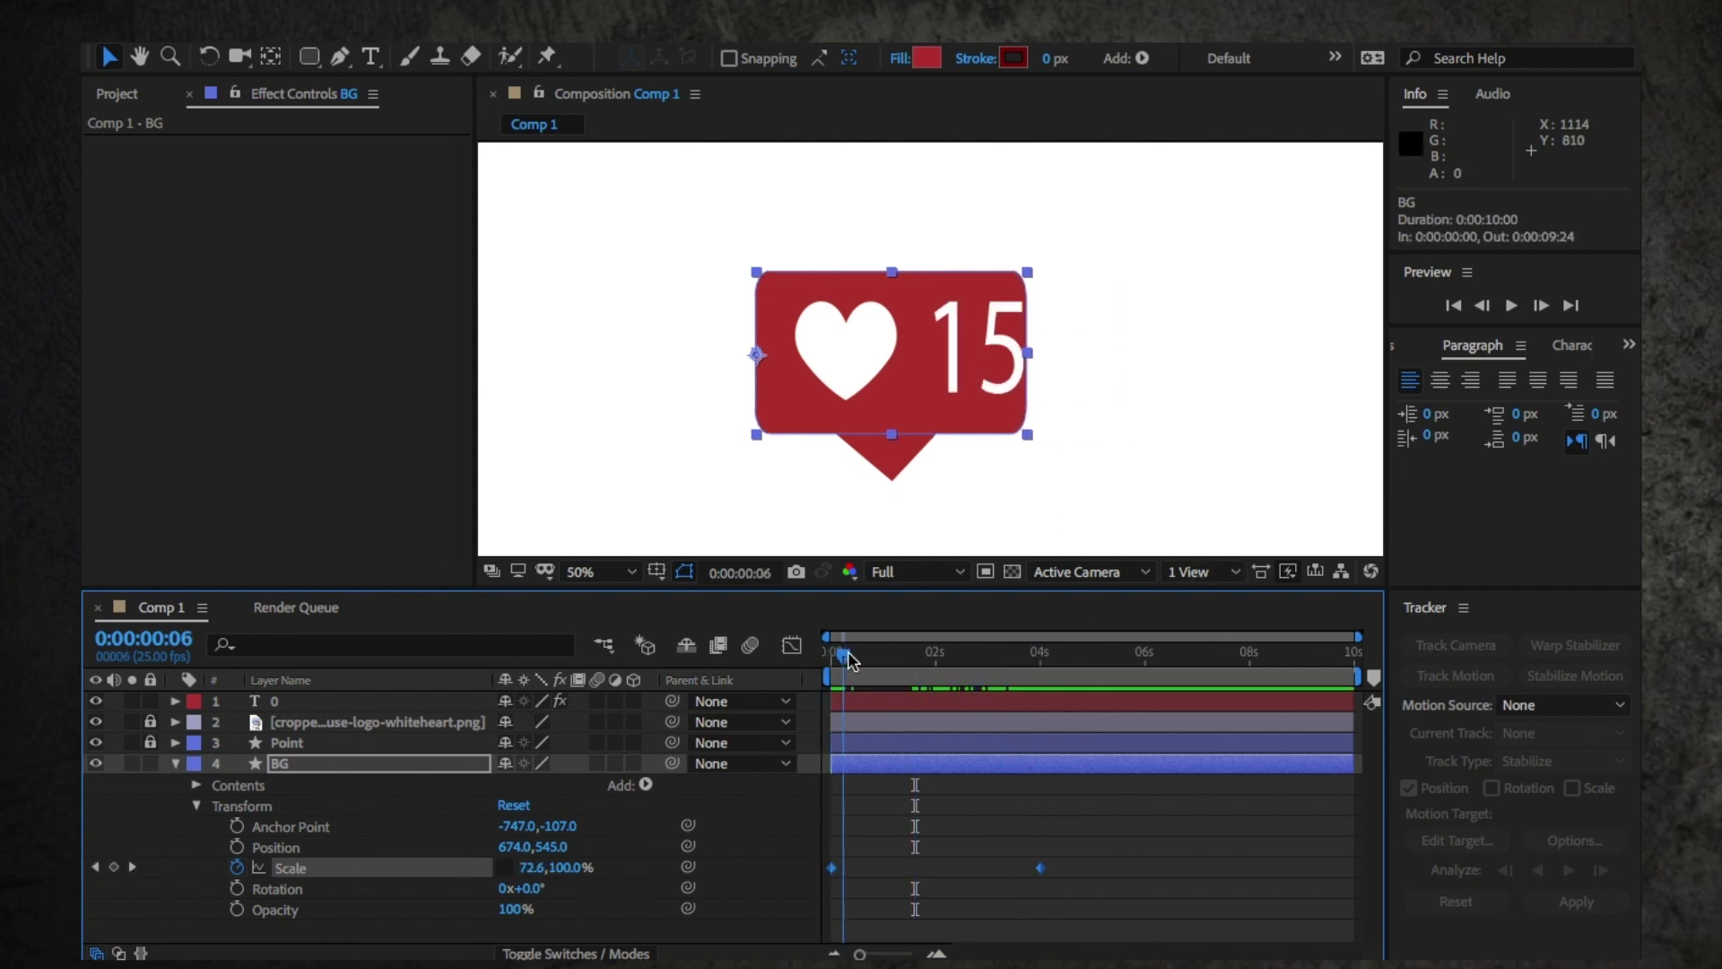
pyautogui.moveTo(851, 661); pyautogui.dragTo(915, 661)
# - Test hold interpolation on the scale keyframes, preview it, and revert
pyautogui.moveTo(1103, 827); pyautogui.dragTo(829, 929)
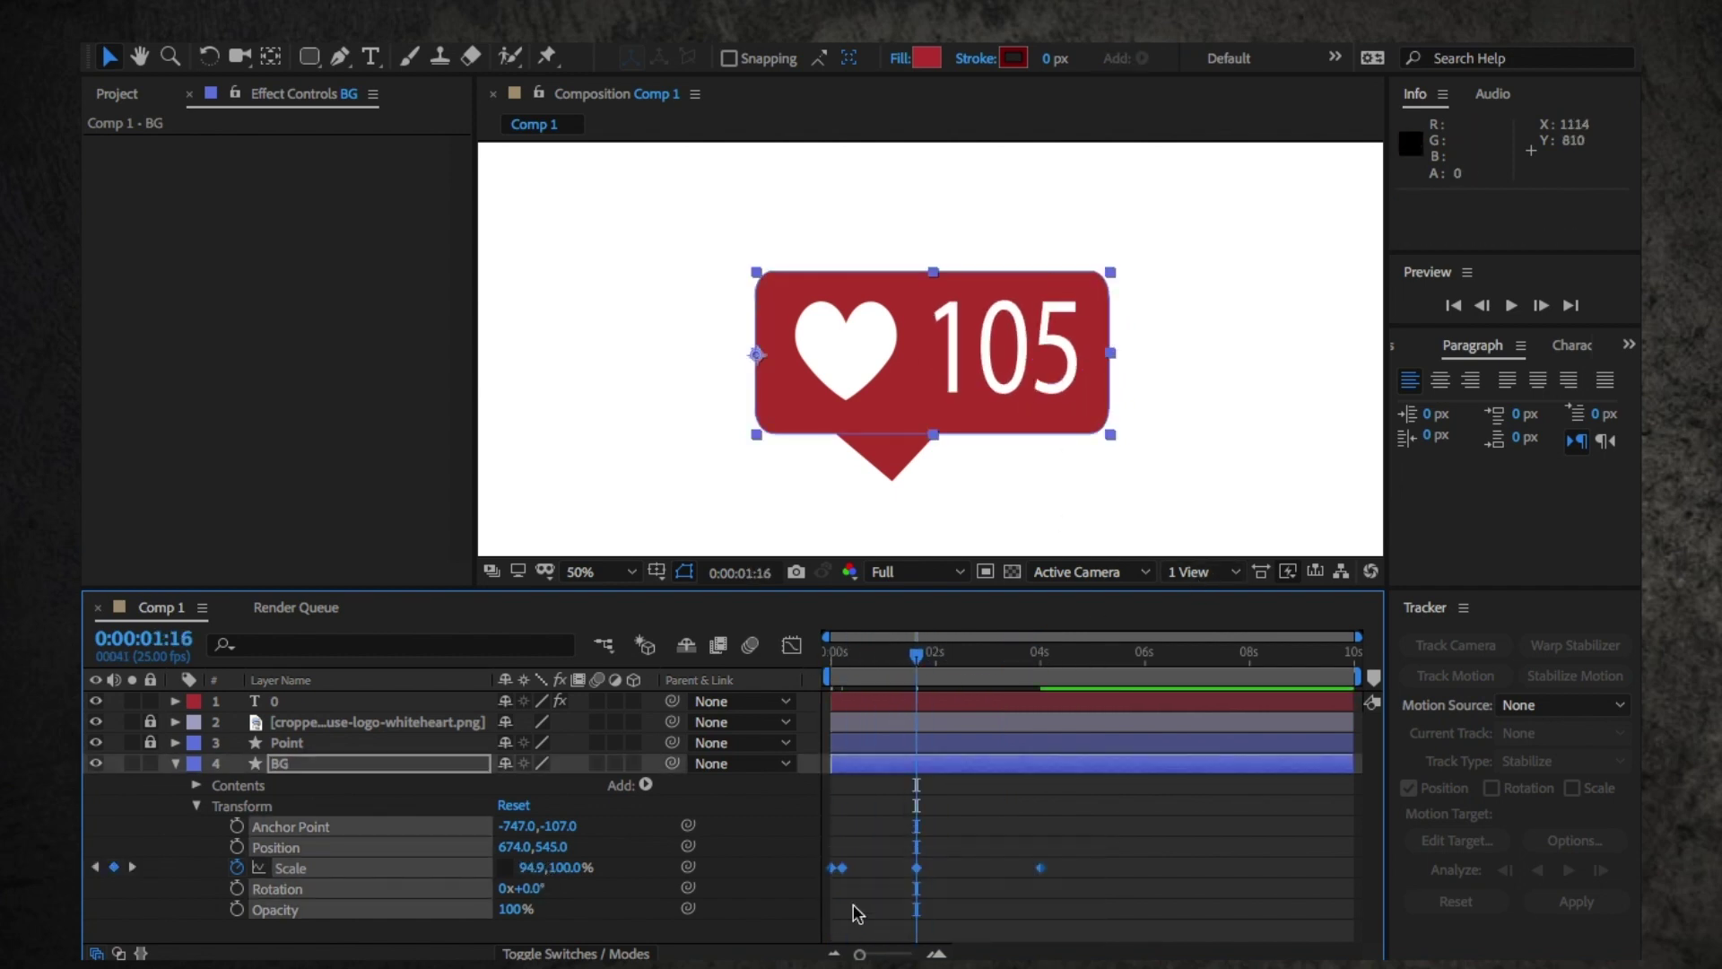
pyautogui.rightClick(1042, 868)
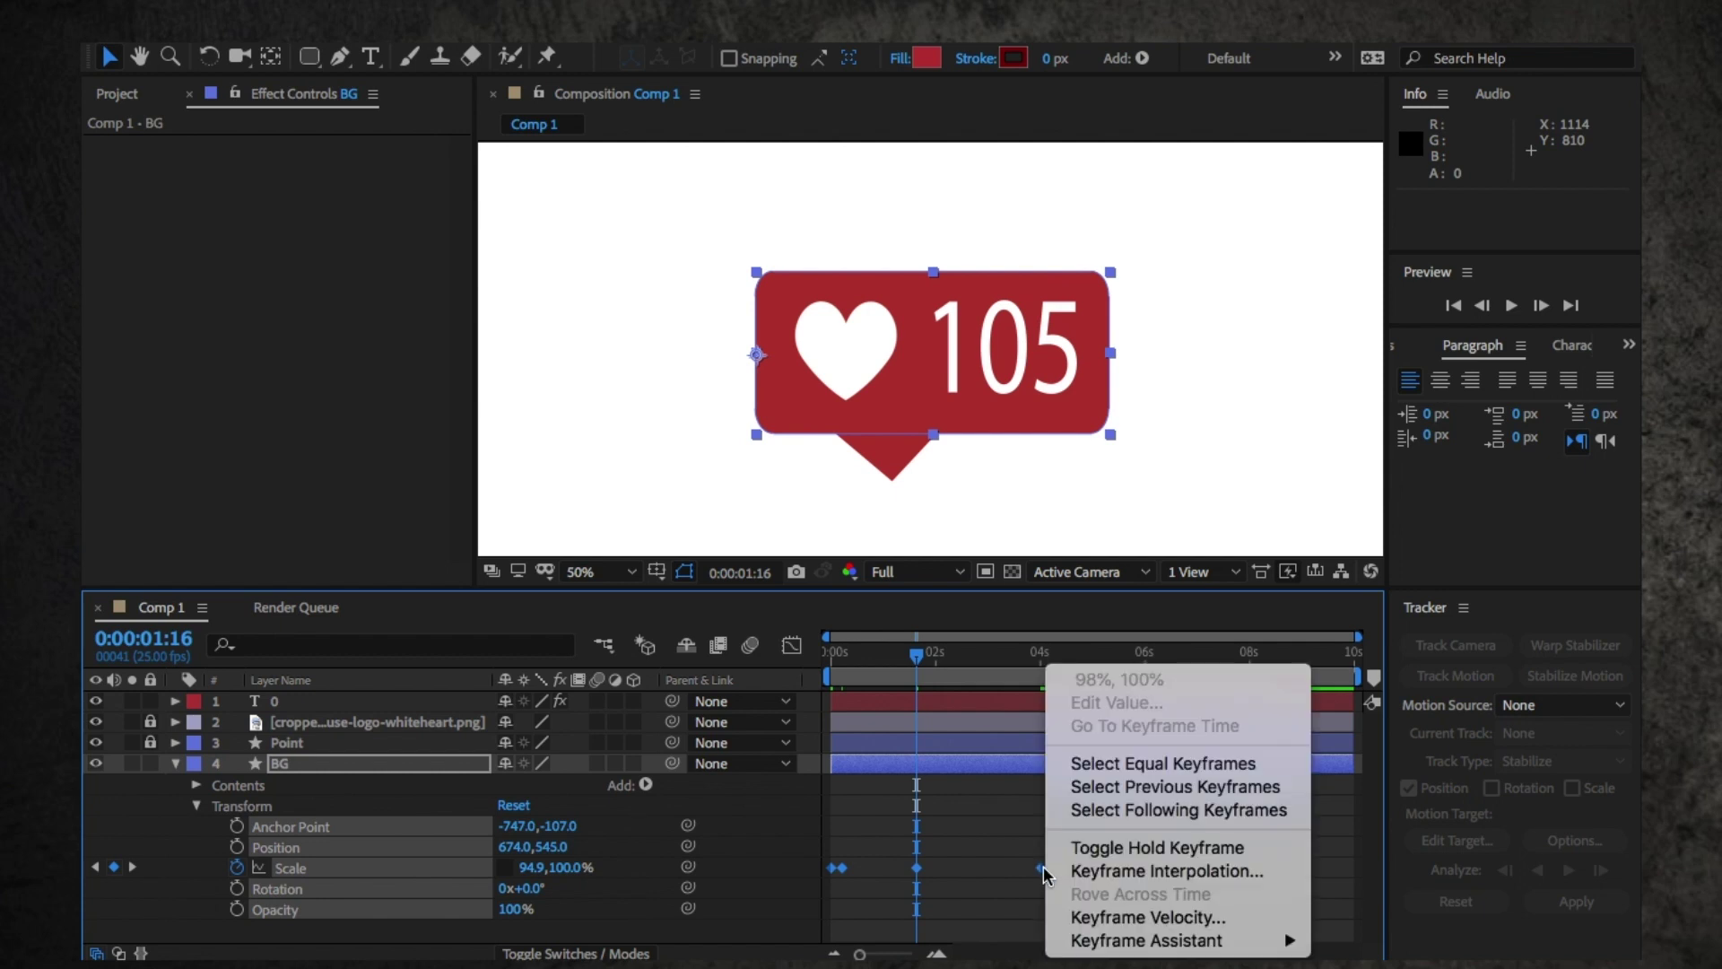
pyautogui.click(1109, 853)
pyautogui.moveTo(875, 653); pyautogui.dragTo(1030, 662)
pyautogui.hotkey('ctrl', 'z')
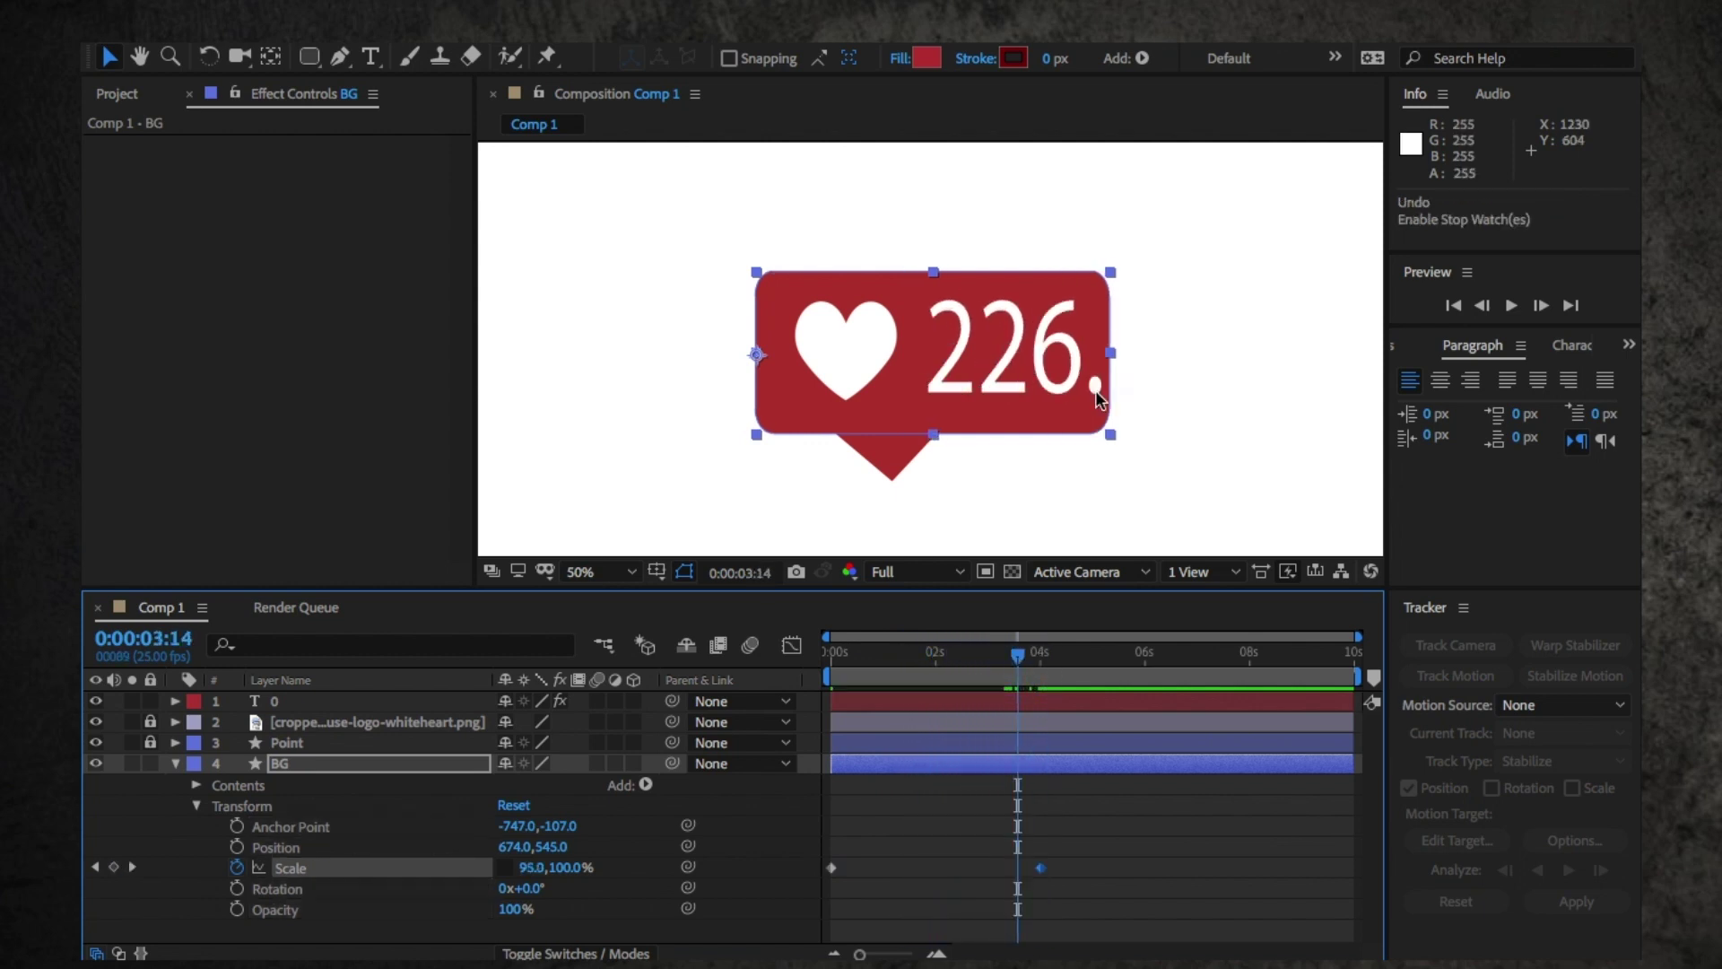
# - Collapse the bubble layer and reveal the counter text layer's Source Text expression
pyautogui.click(176, 763)
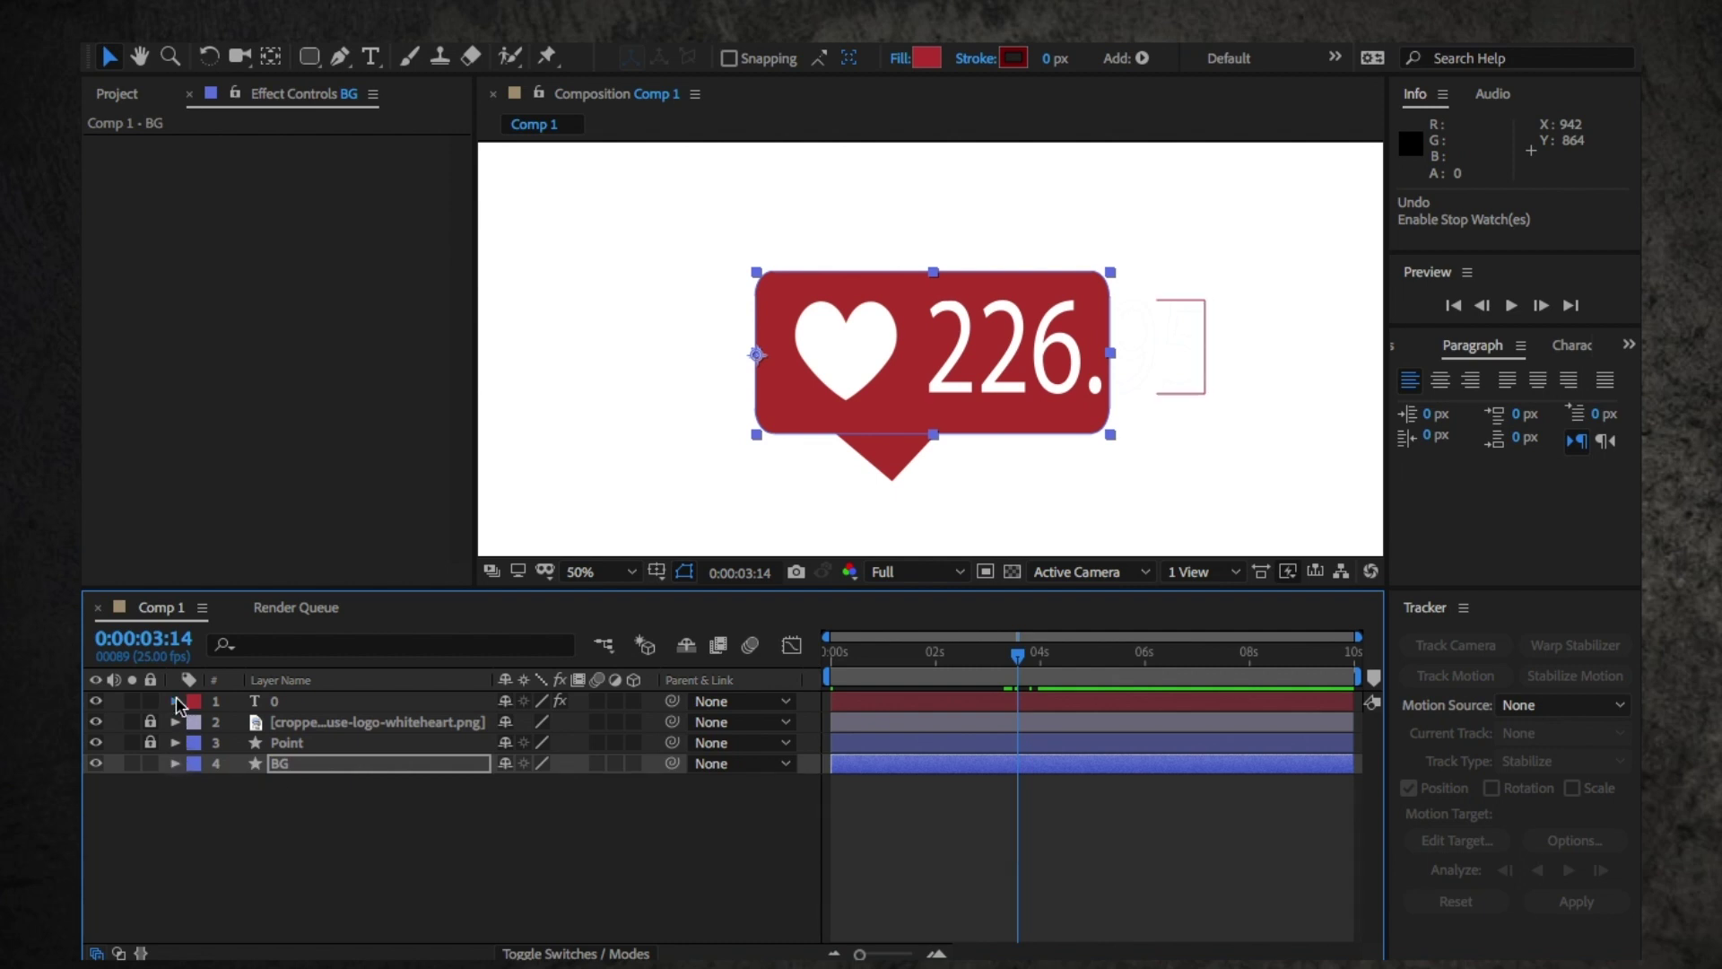
pyautogui.click(176, 701)
pyautogui.click(197, 765)
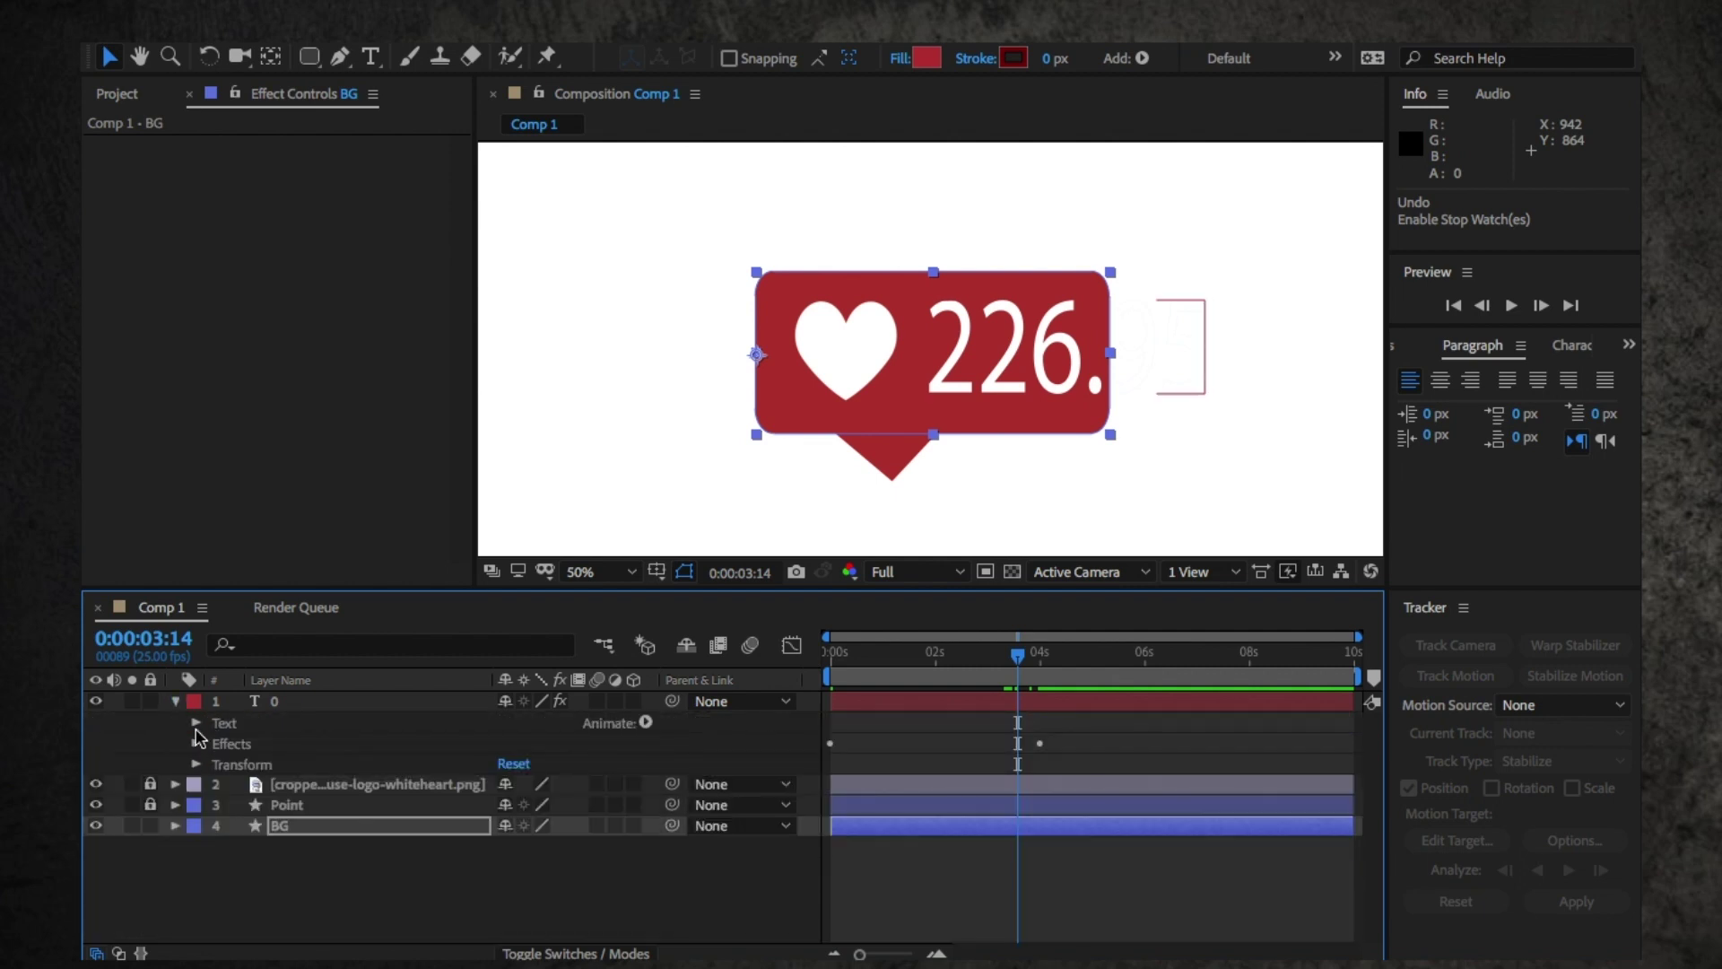
pyautogui.click(196, 723)
pyautogui.click(218, 744)
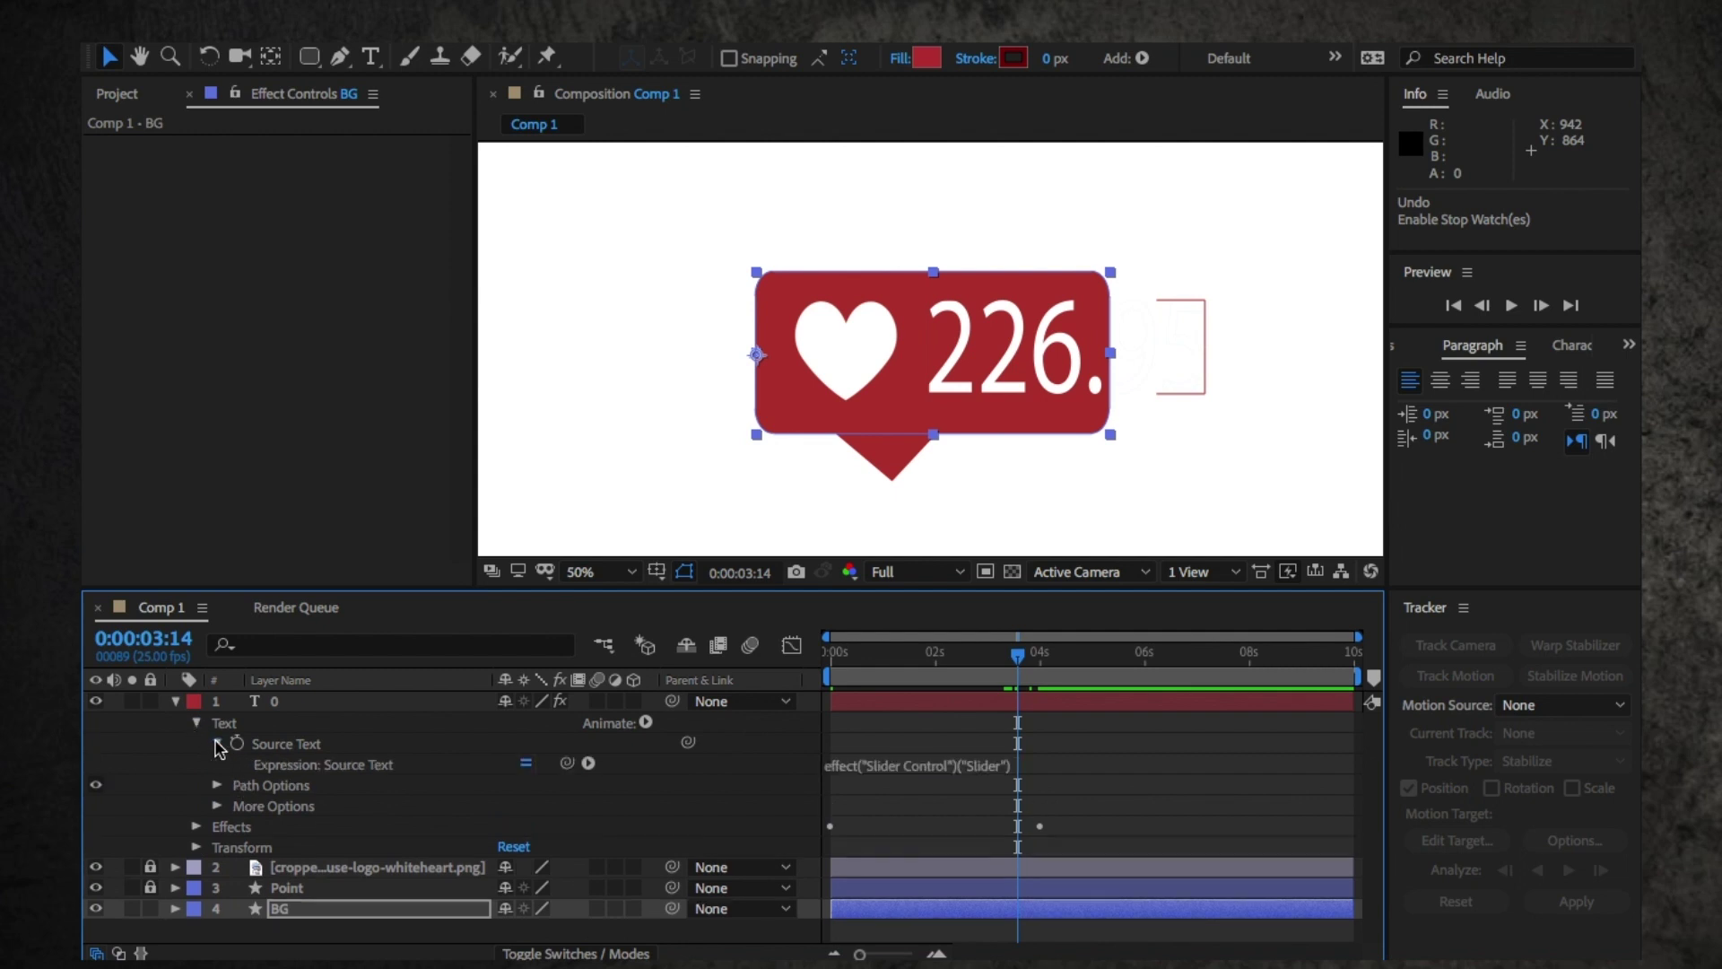
# - Change the Source Text expression to effect("Slider Control")("Slider").value.toFixed(0) so the count shows whole numbers, fixing the error
pyautogui.click(1031, 767)
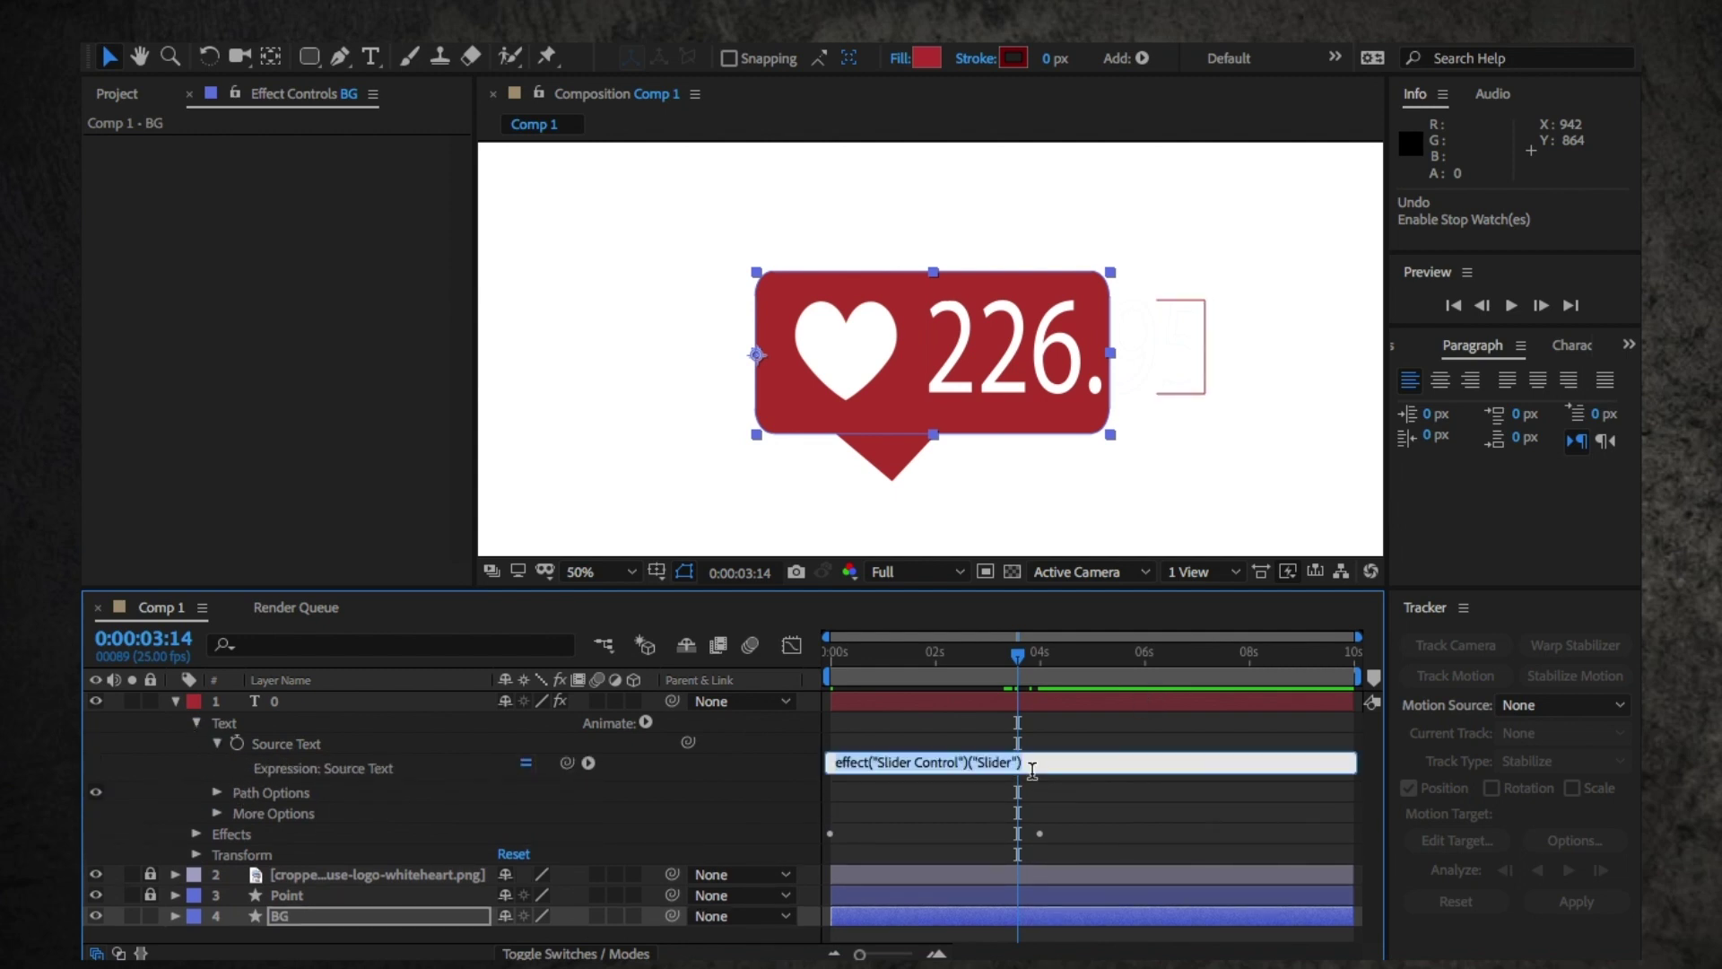
pyautogui.click(1033, 769)
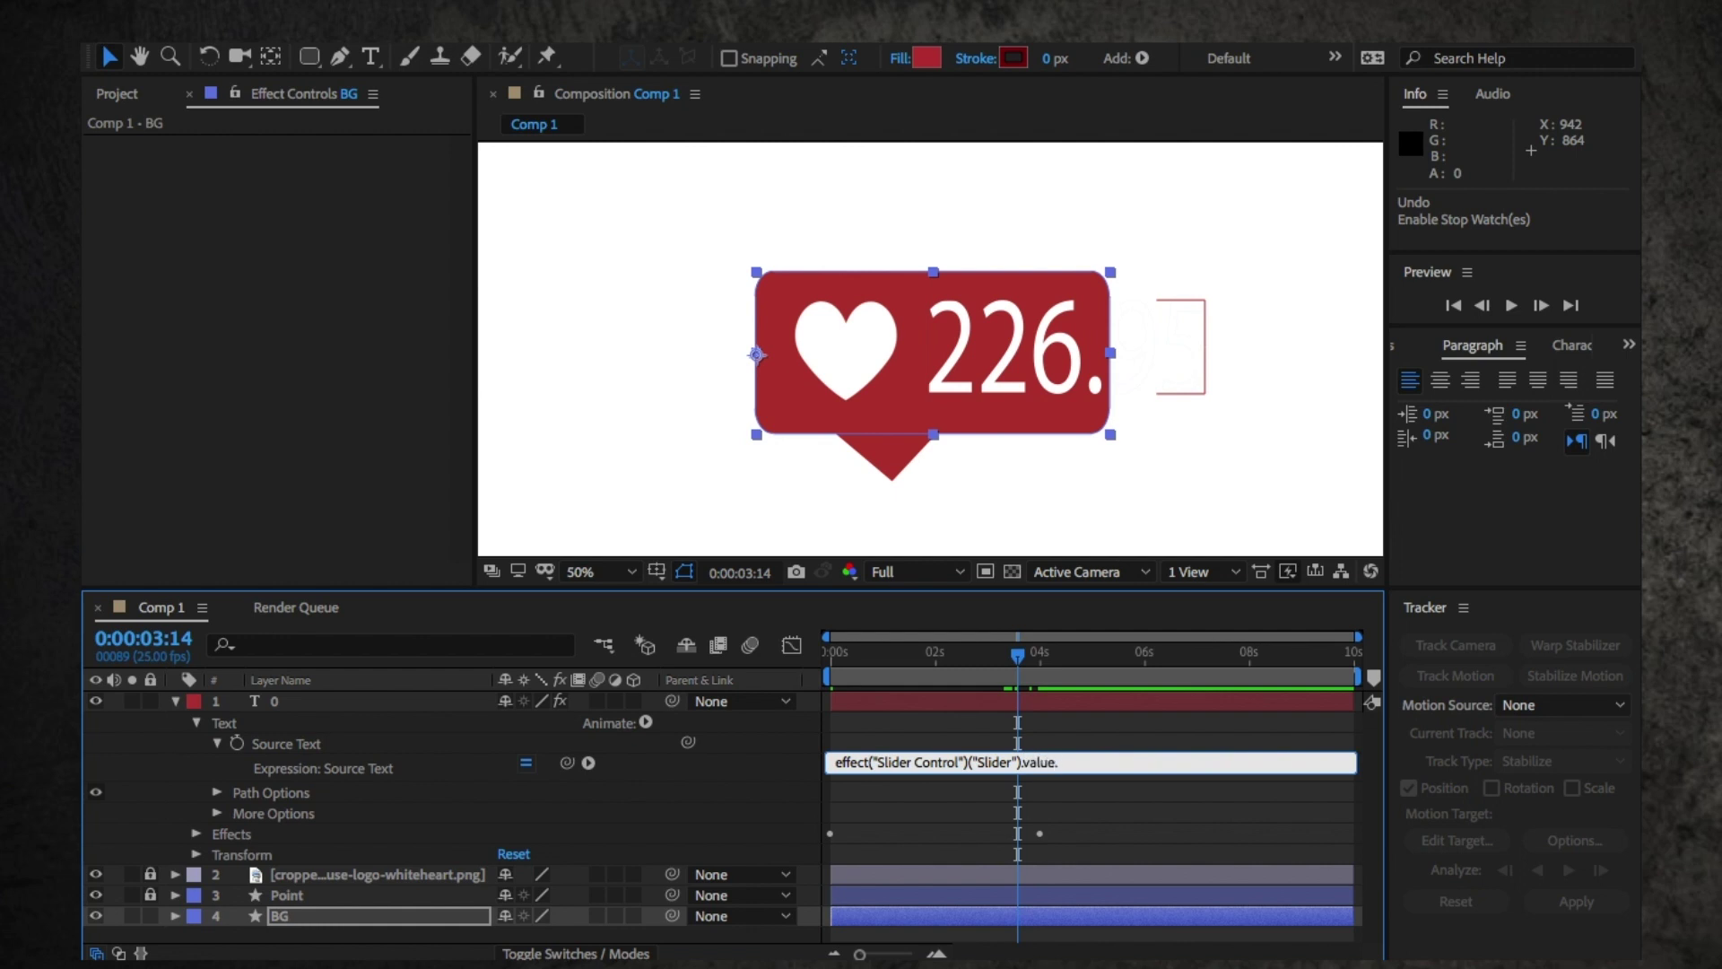
pyautogui.press('KP_Enter')
pyautogui.click(1063, 763)
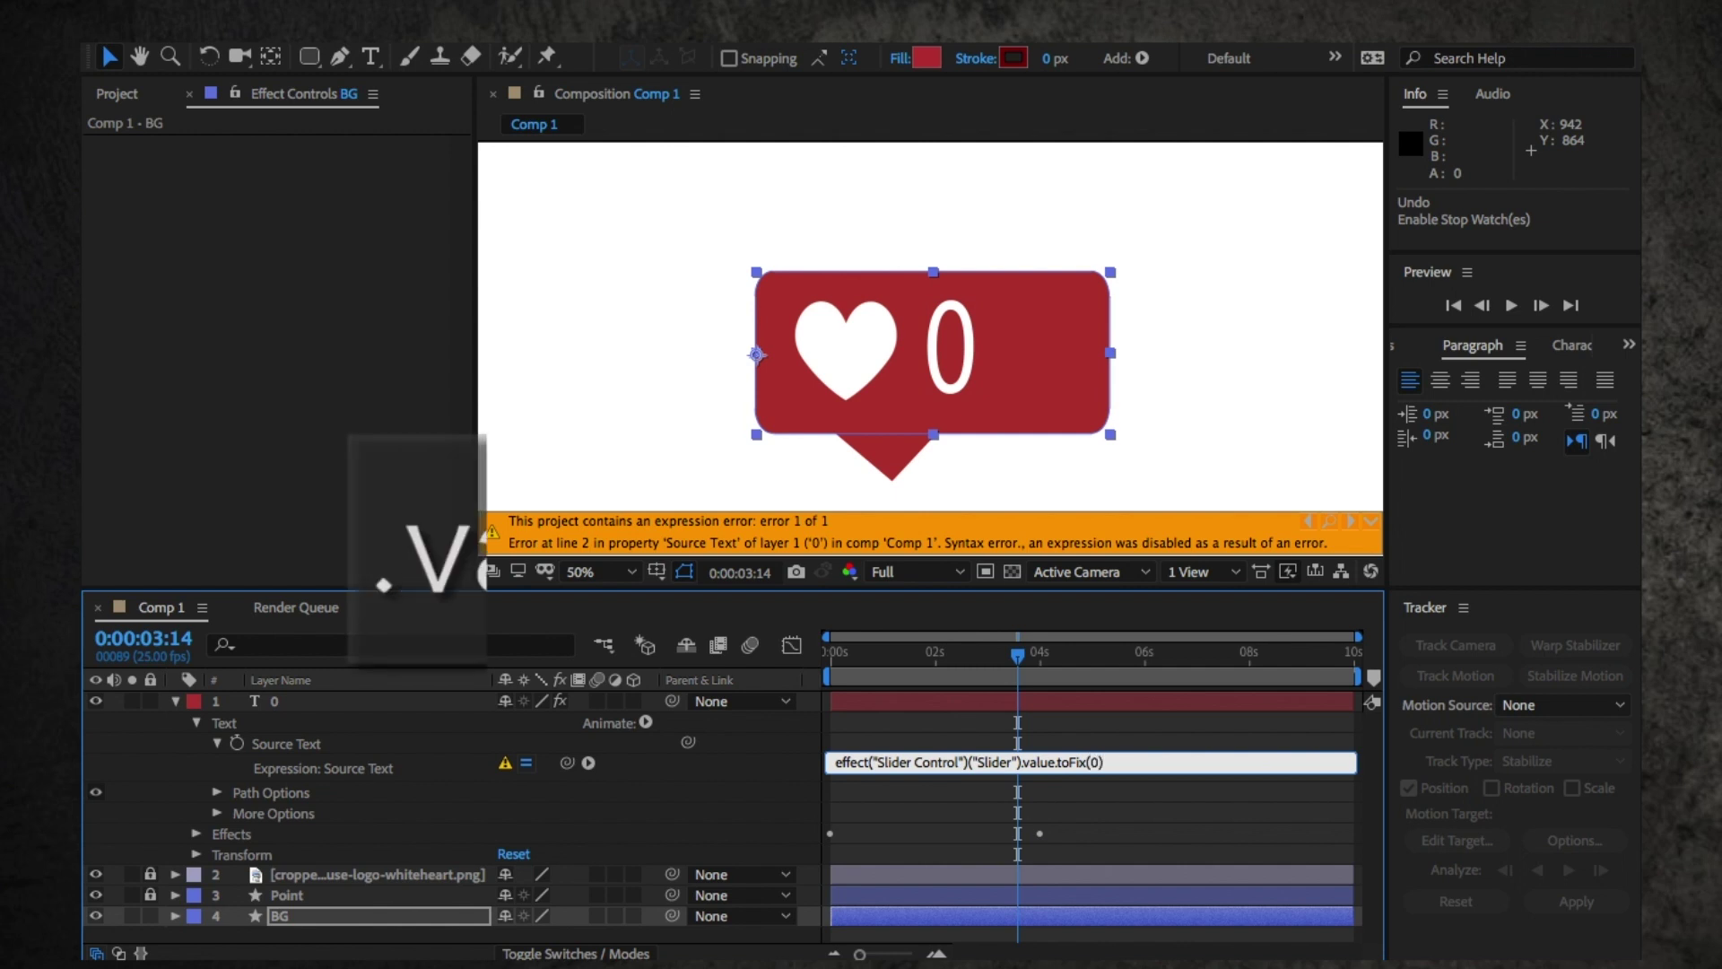
pyautogui.press('Return')
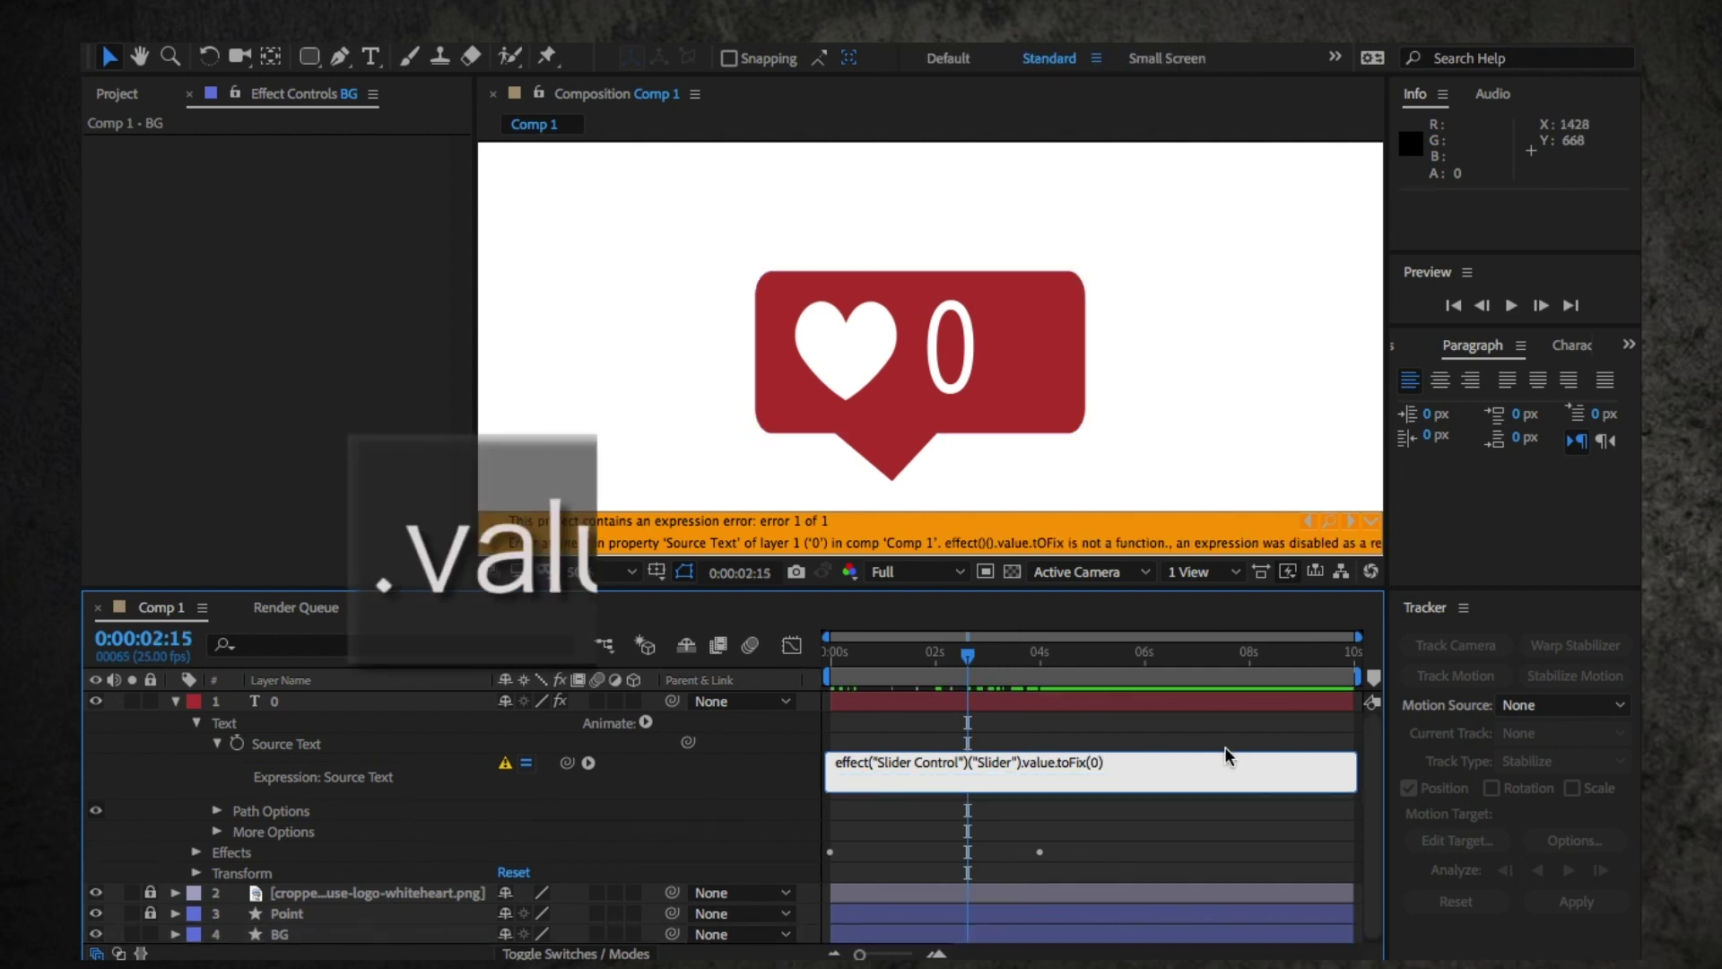
pyautogui.write('e')
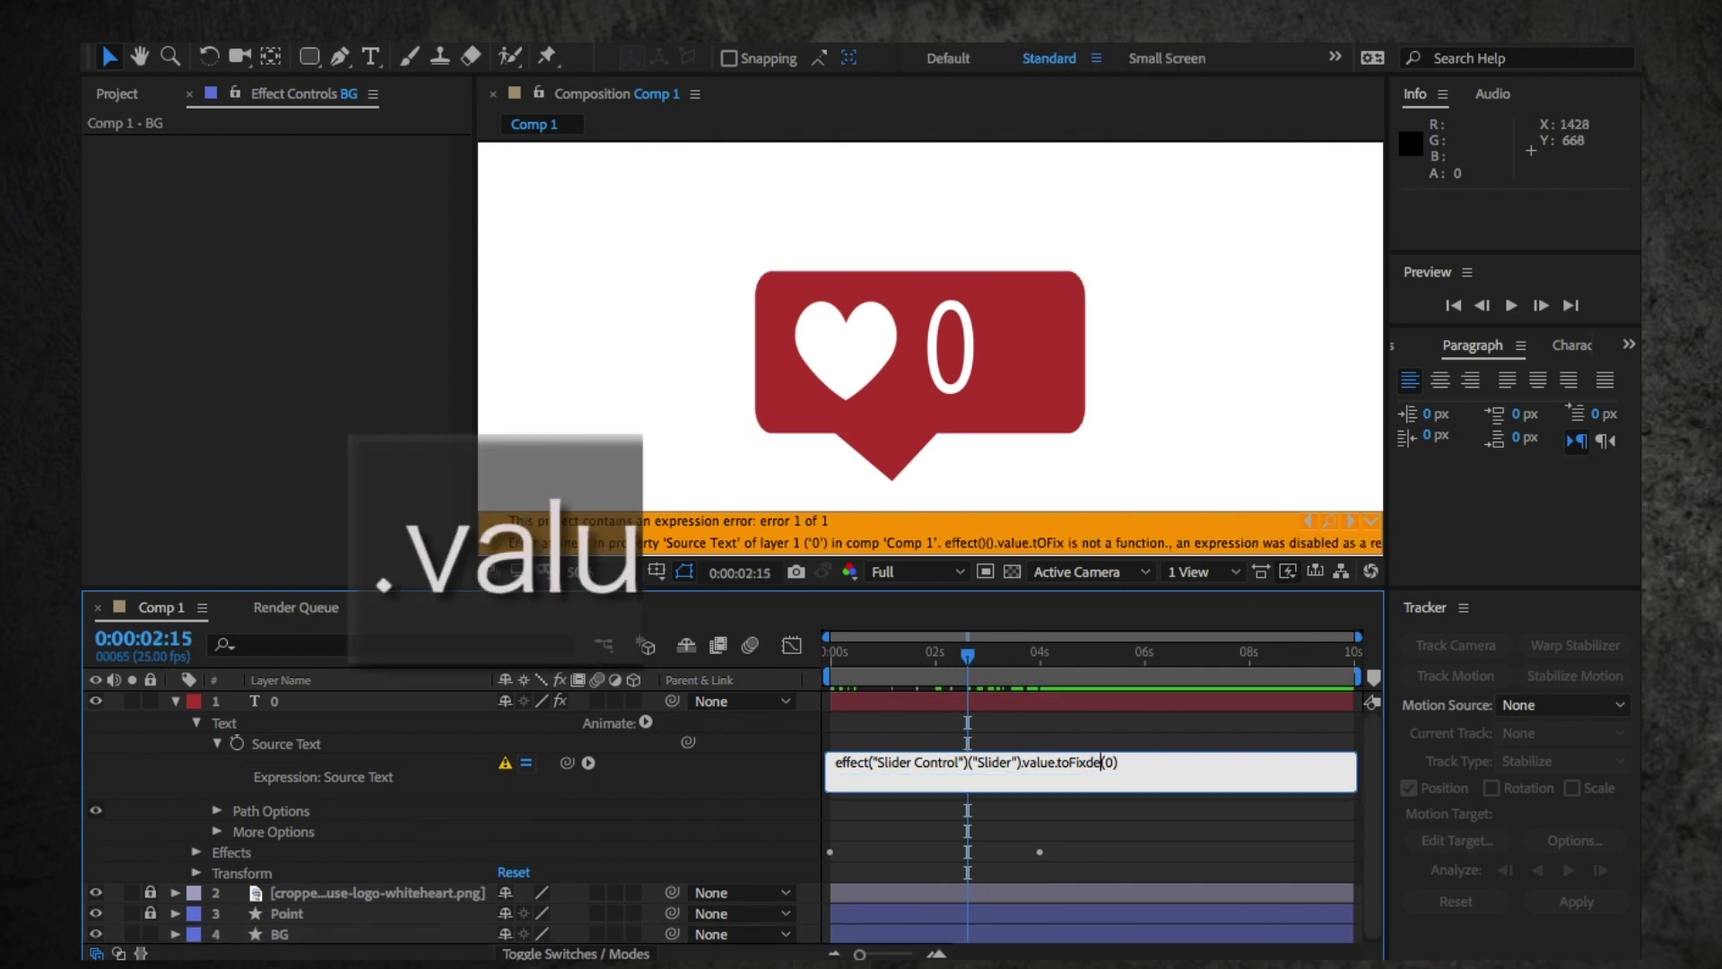
pyautogui.write('d')
pyautogui.press('Return')
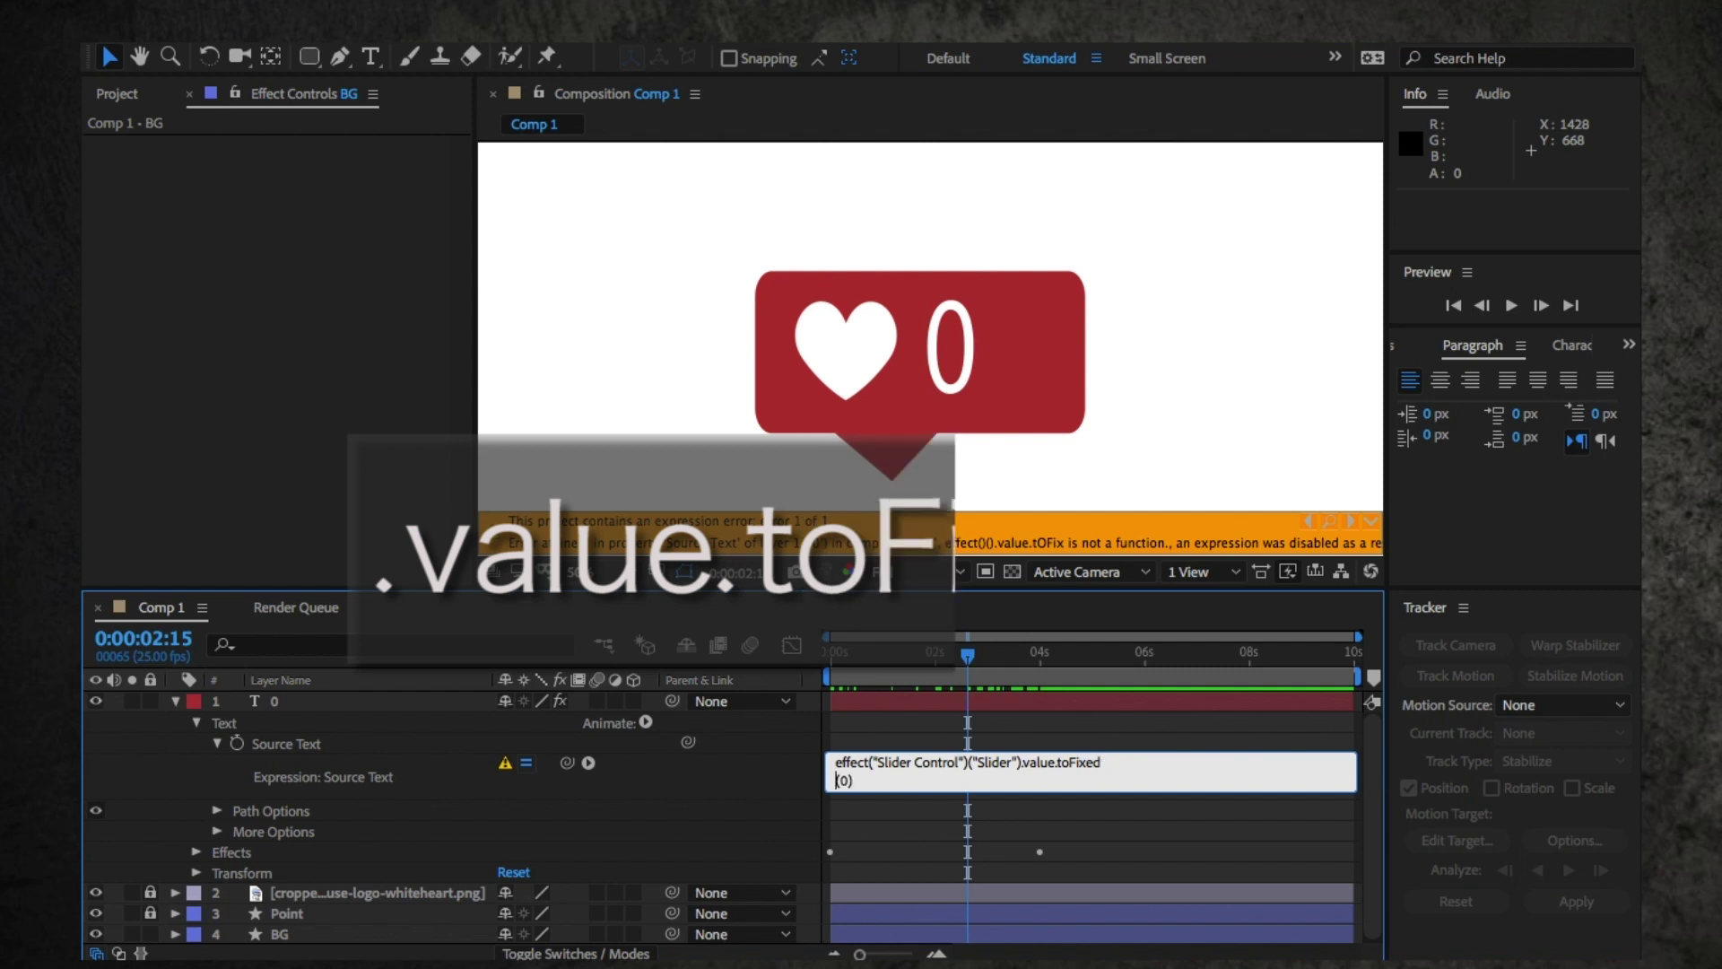
pyautogui.press('BackSpace')
pyautogui.click(1154, 847)
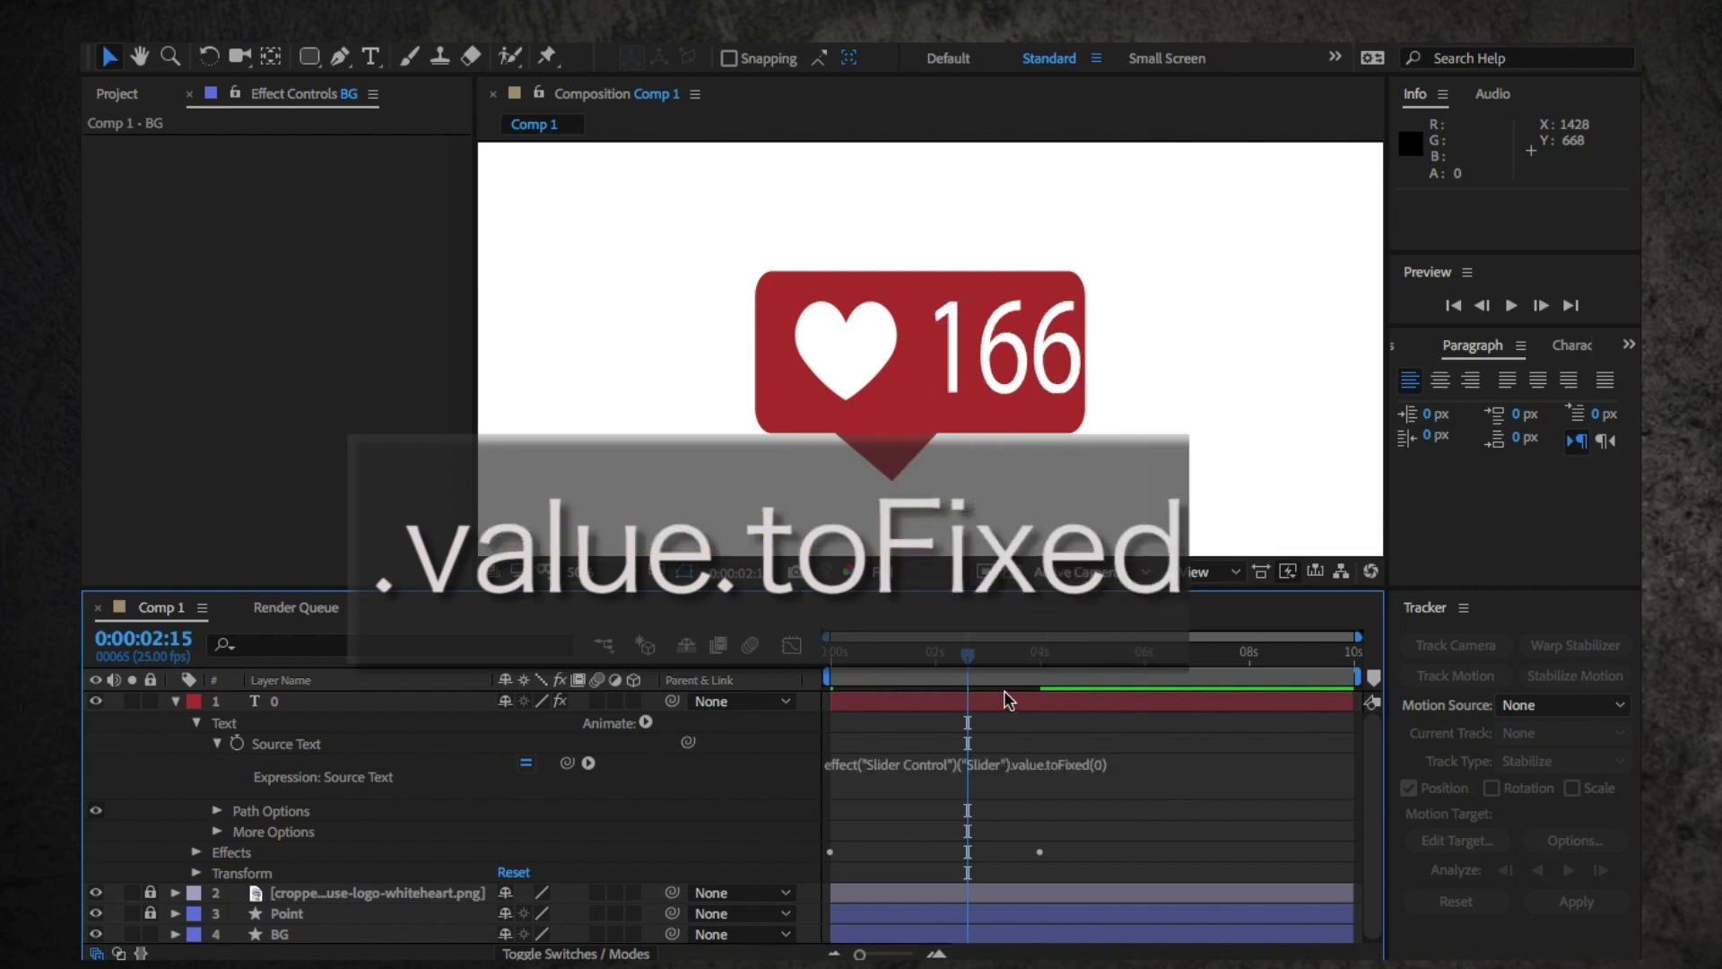
pyautogui.moveTo(968, 655); pyautogui.dragTo(915, 652)
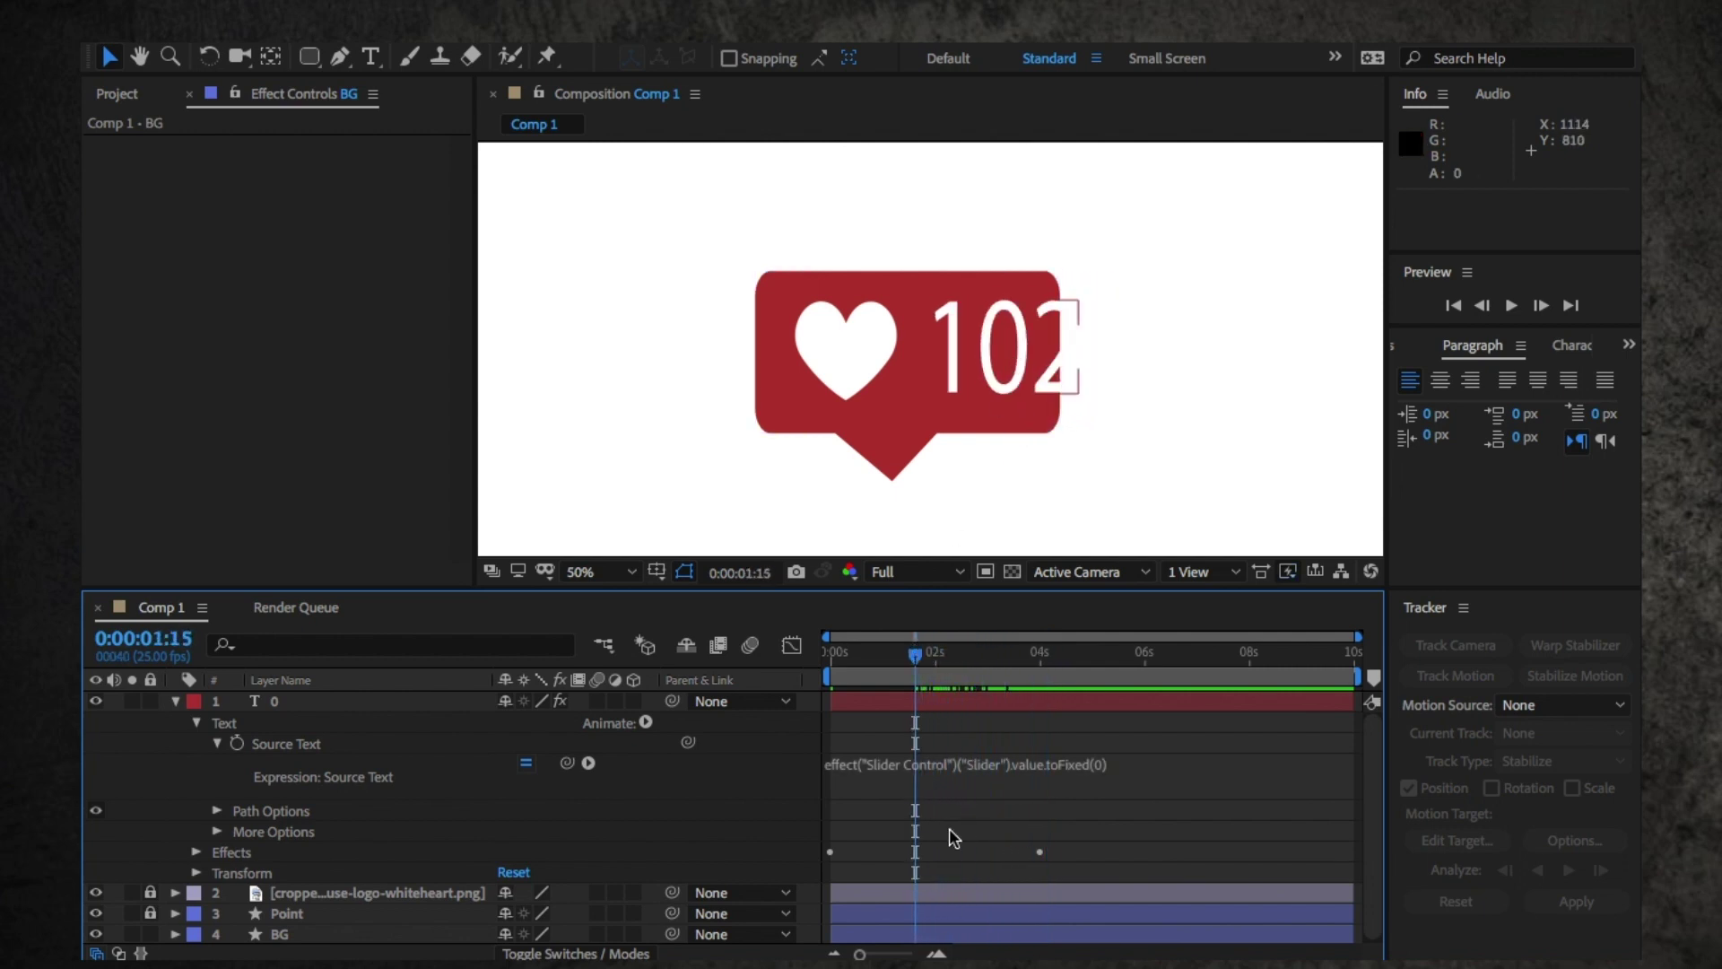